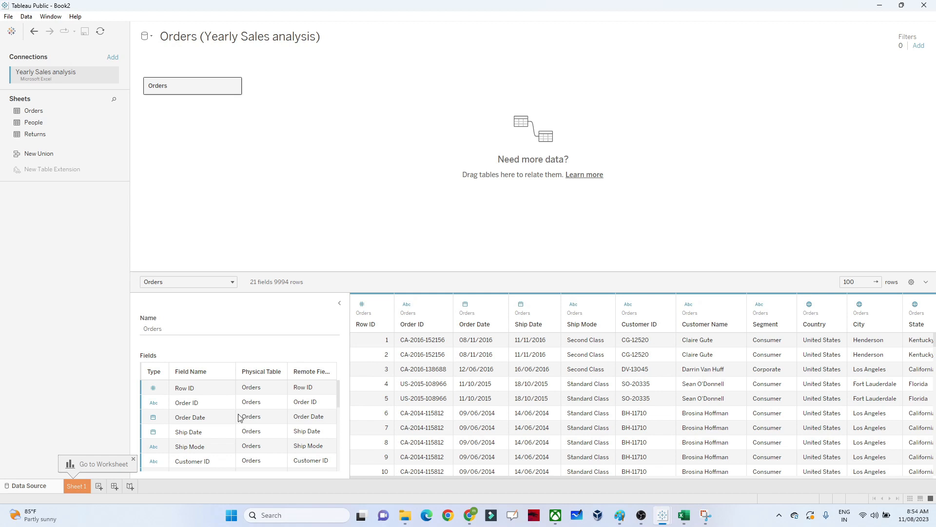
- Open the first worksheet and rename it Total Customer
{"action": "double_click", "coordinate": [74, 486]}
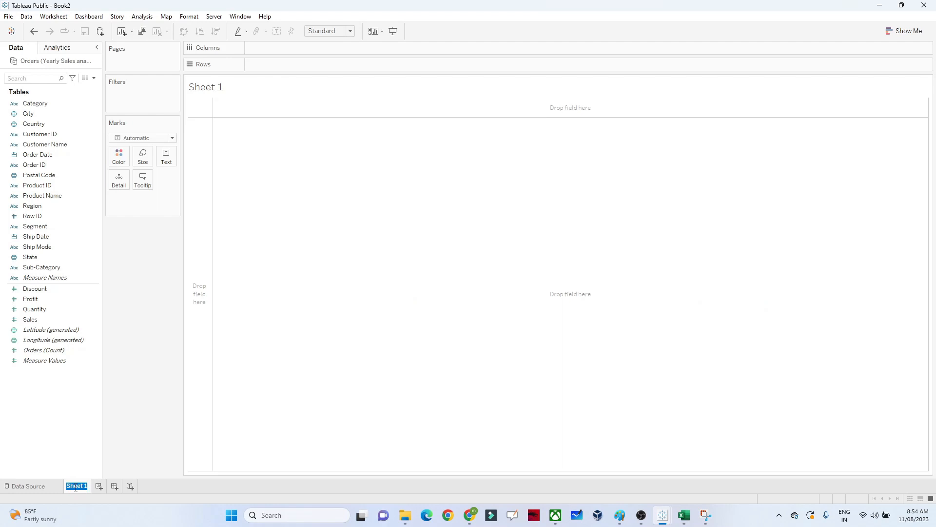
{"action": "type", "text": "TO"}
{"action": "type", "text": "tal Customer"}
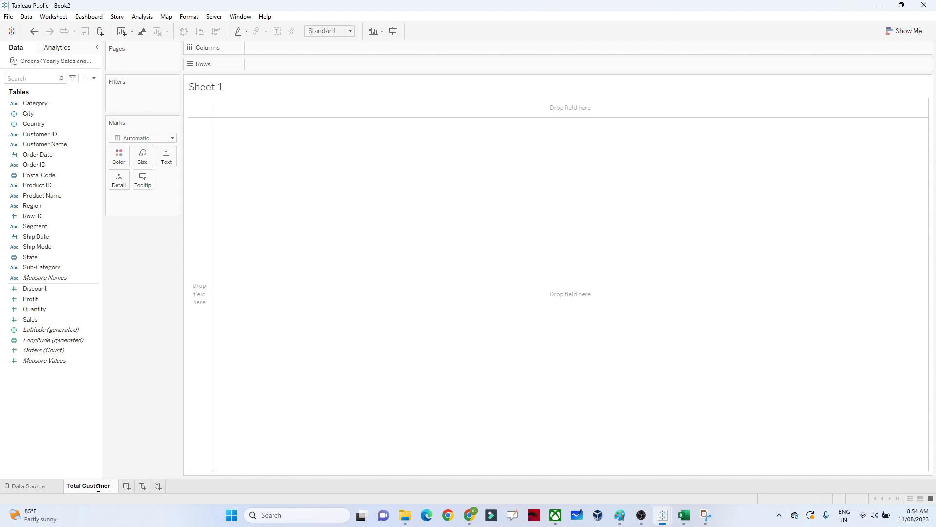
{"action": "left_click", "coordinate": [127, 462]}
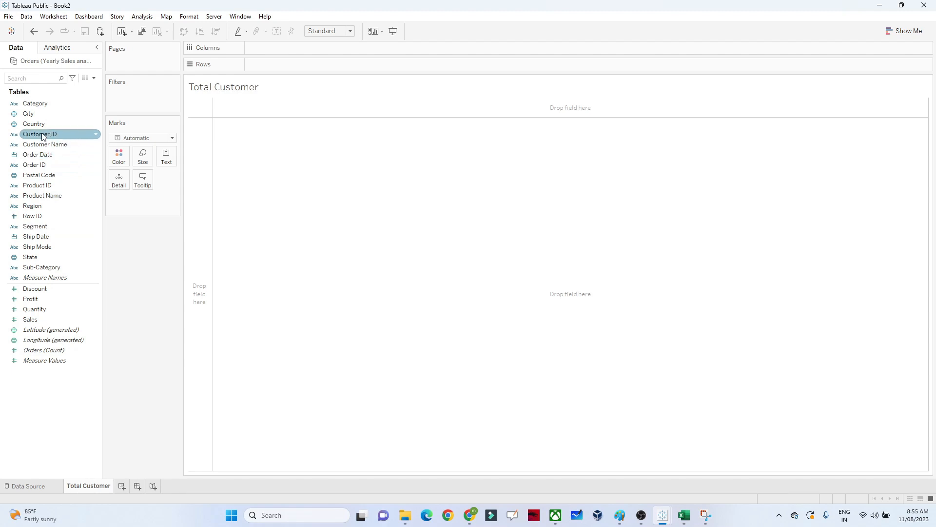
- Show Customer ID as the worksheet's text and aggregate it as a distinct count
{"action": "left_click_drag", "start_coordinate": [42, 136], "coordinate": [165, 158]}
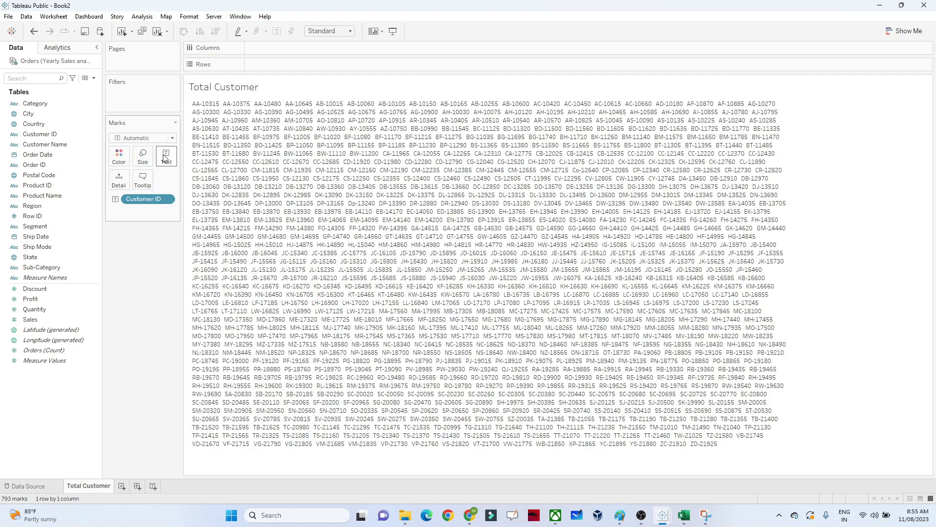
{"action": "left_click", "coordinate": [167, 200]}
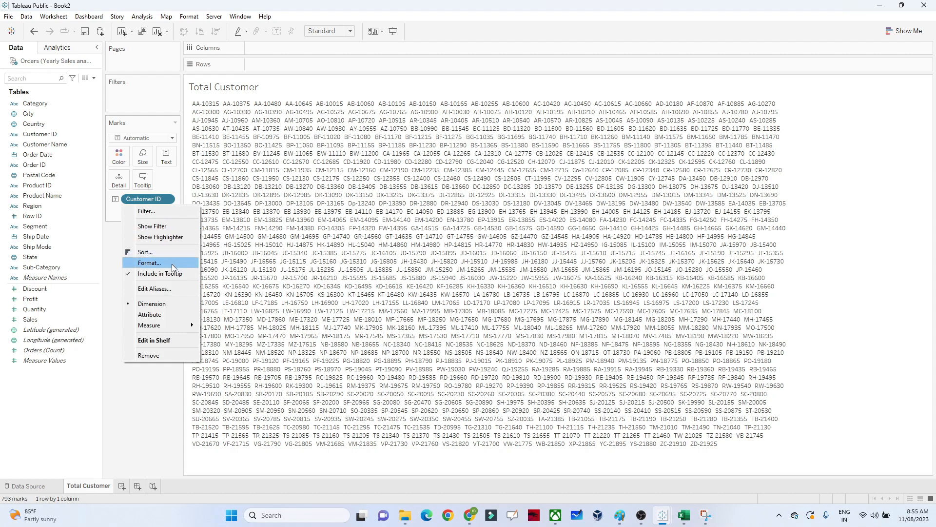
{"action": "mouse_move", "coordinate": [173, 326]}
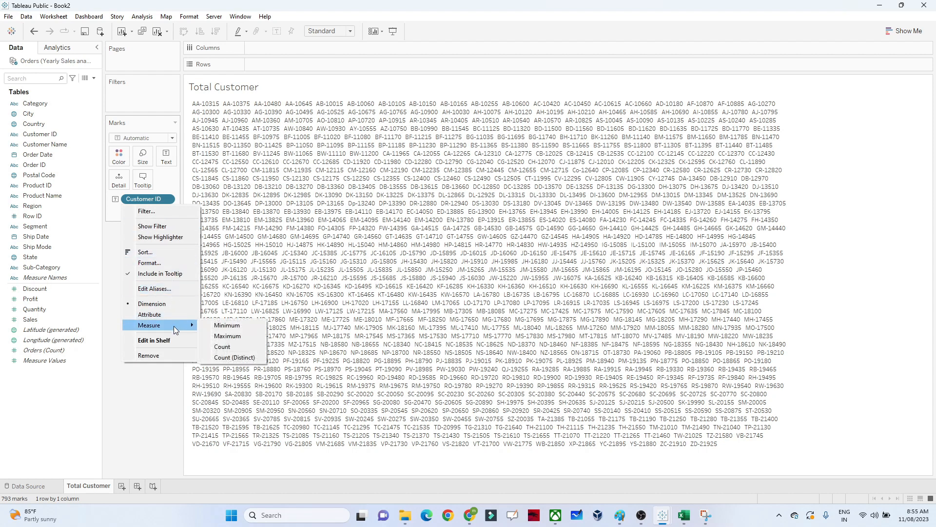
{"action": "left_click", "coordinate": [223, 358]}
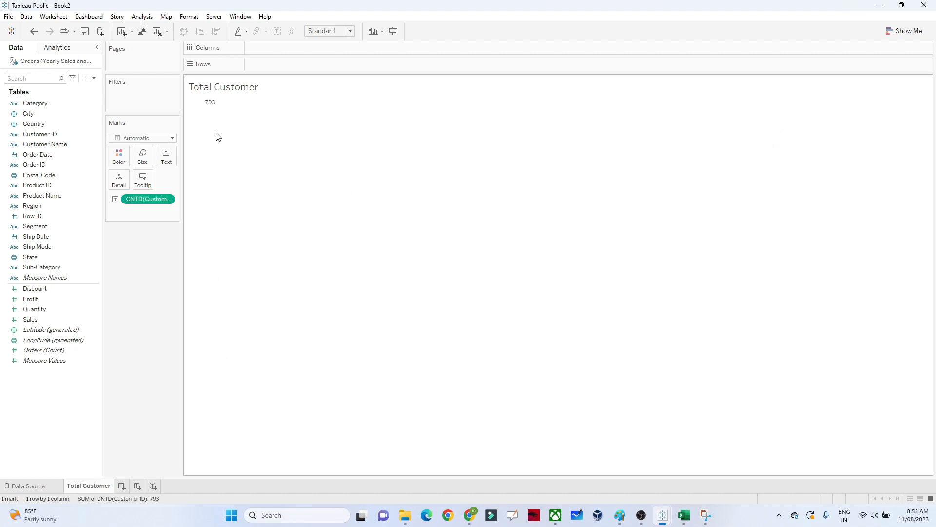
{"action": "mouse_move", "coordinate": [212, 108]}
- Format the customer count's default pane font as size 20, bold and dark red
{"action": "left_click", "coordinate": [167, 200]}
{"action": "left_click", "coordinate": [163, 242]}
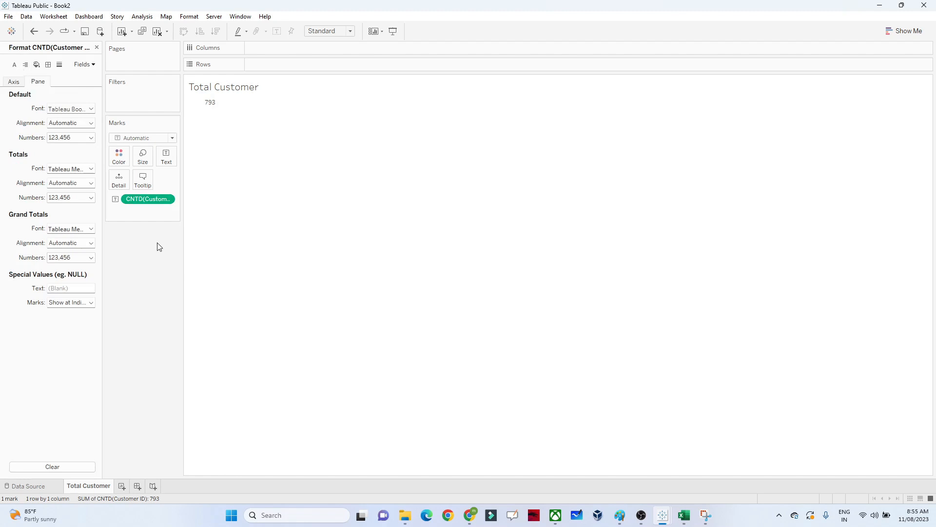
{"action": "left_click", "coordinate": [84, 114]}
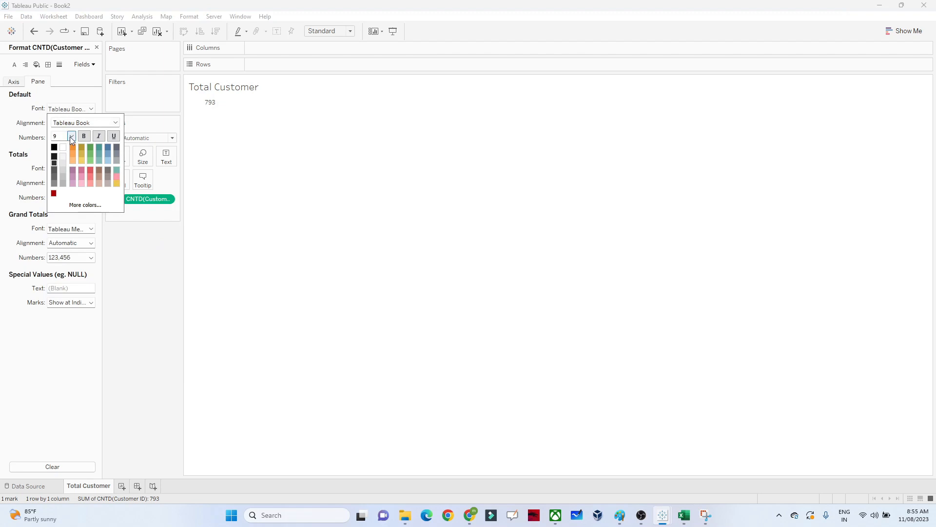
{"action": "left_click", "coordinate": [71, 137]}
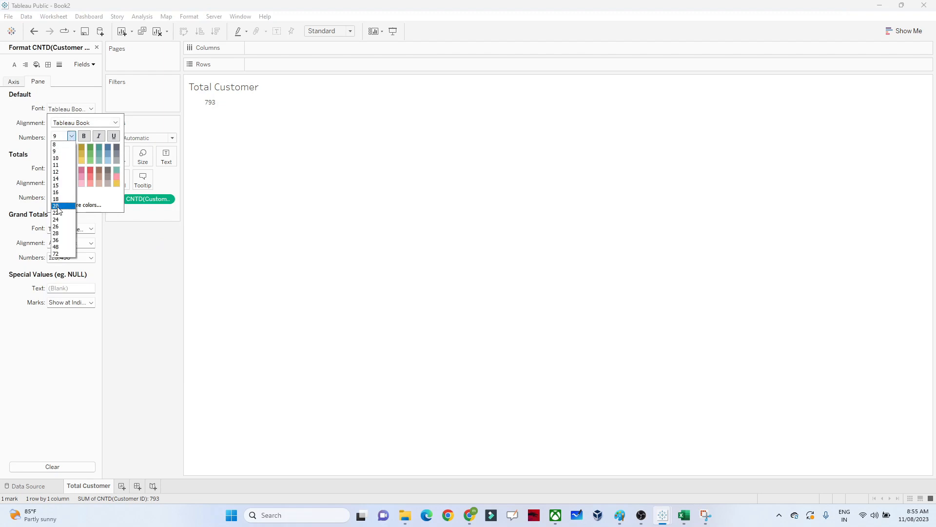
{"action": "left_click", "coordinate": [58, 209]}
{"action": "left_click", "coordinate": [84, 136]}
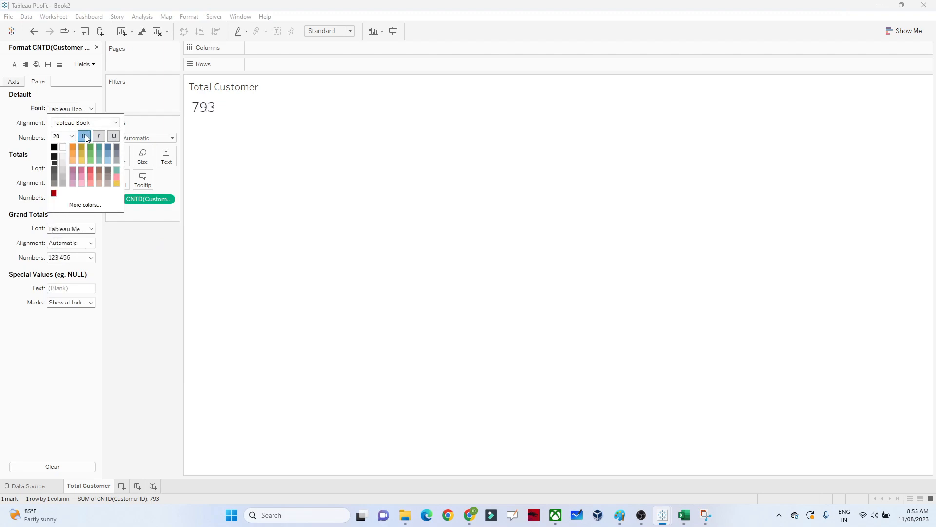
{"action": "left_click", "coordinate": [91, 171]}
{"action": "left_click", "coordinate": [53, 193]}
{"action": "left_click", "coordinate": [141, 273]}
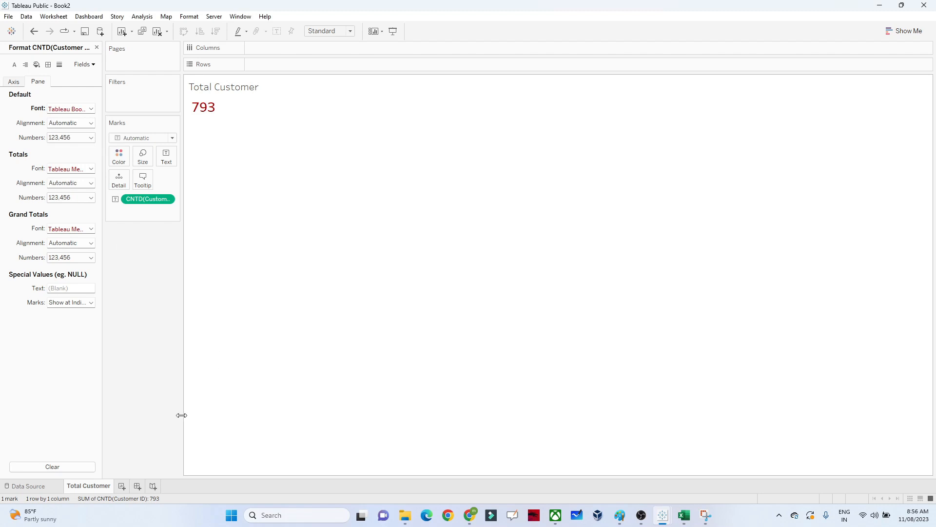
- Add a worksheet named Total sales and show the sum of Sales as its text
{"action": "left_click", "coordinate": [122, 486]}
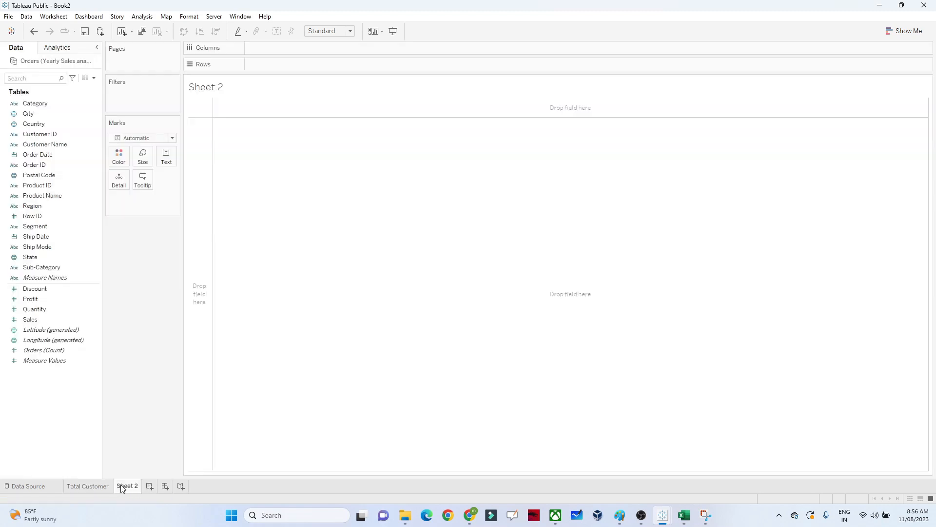
{"action": "double_click", "coordinate": [122, 487]}
{"action": "type", "text": "Total sales"}
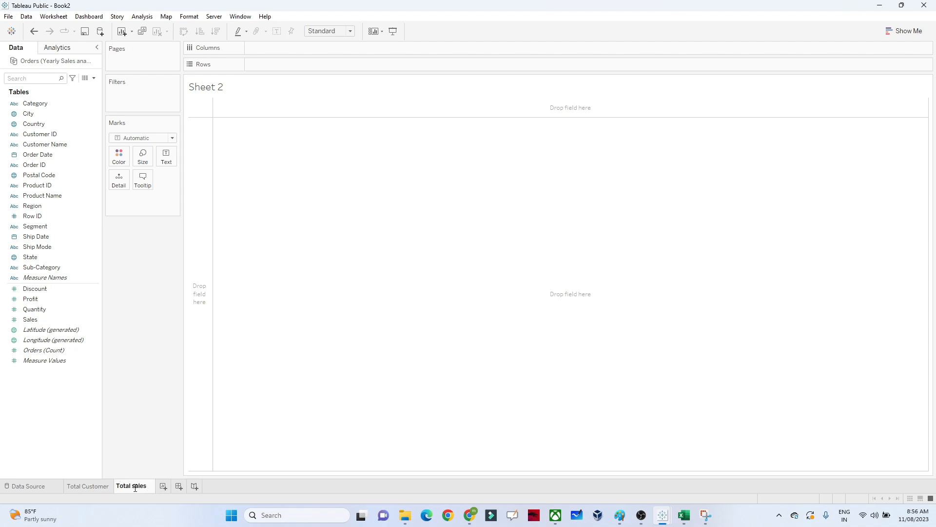
{"action": "left_click", "coordinate": [147, 445]}
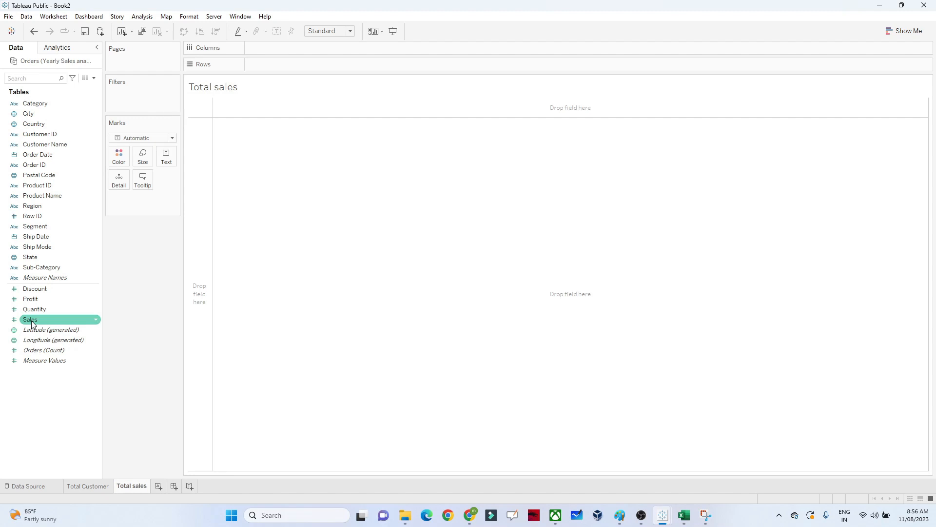
{"action": "left_click_drag", "start_coordinate": [32, 322], "coordinate": [165, 163]}
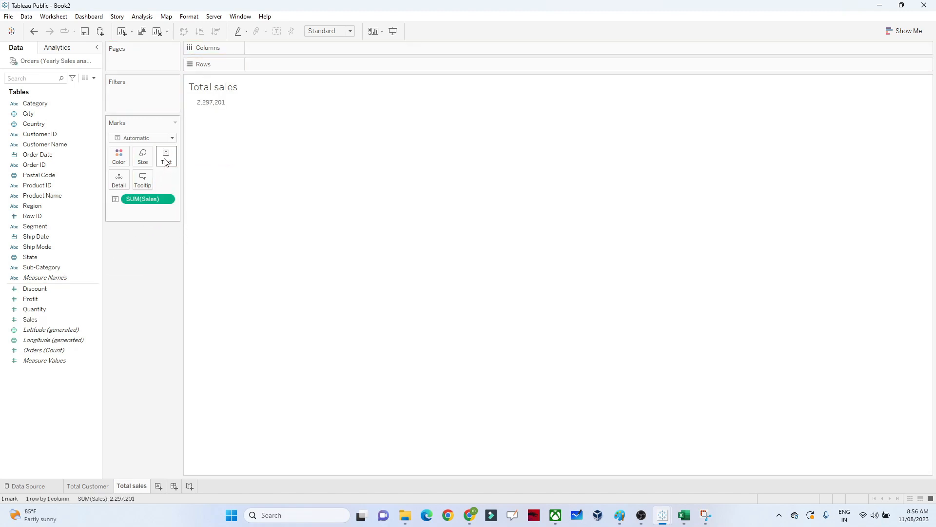
{"action": "mouse_move", "coordinate": [210, 105]}
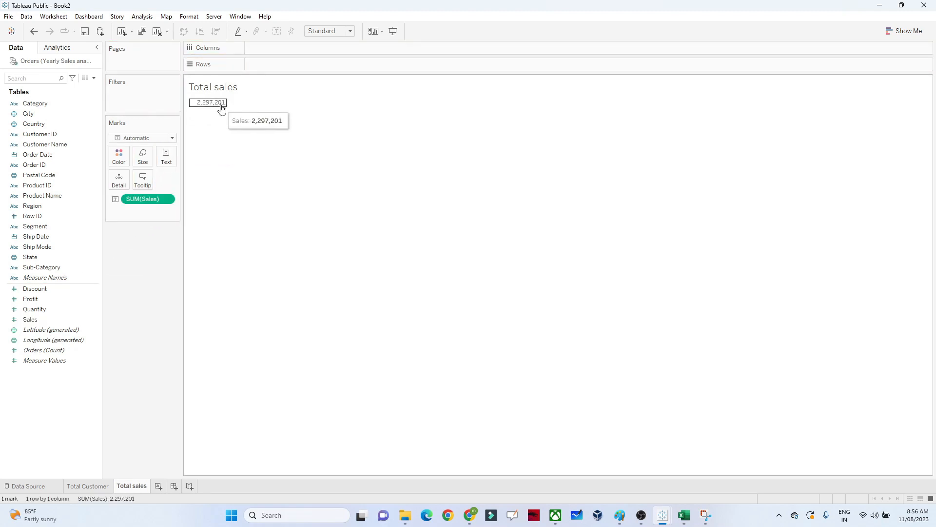
- Format the sales sum's default pane font as size 20, bold and dark red
{"action": "left_click", "coordinate": [171, 199]}
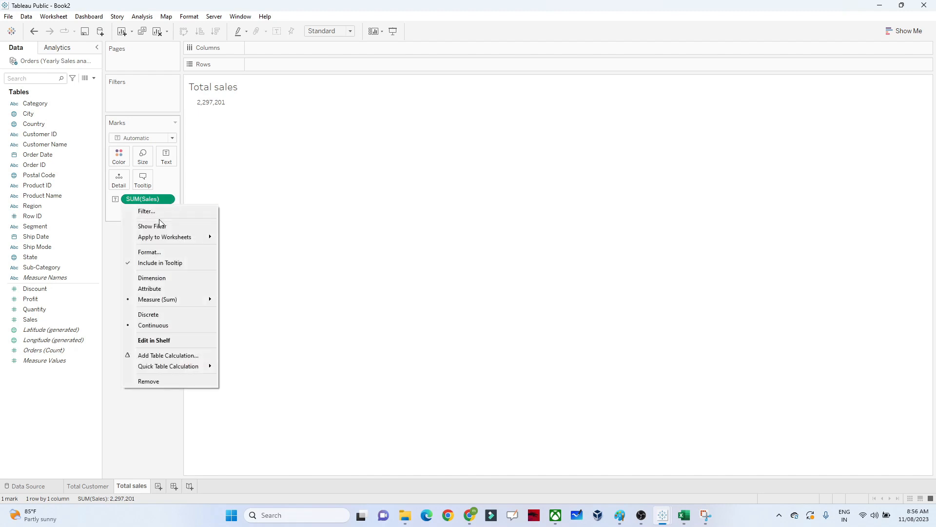
{"action": "left_click", "coordinate": [149, 253]}
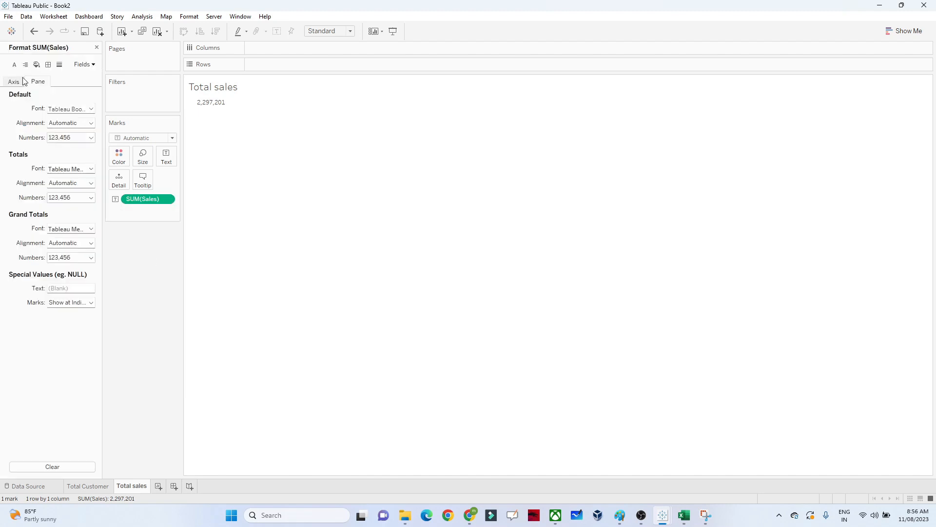
{"action": "left_click", "coordinate": [80, 110]}
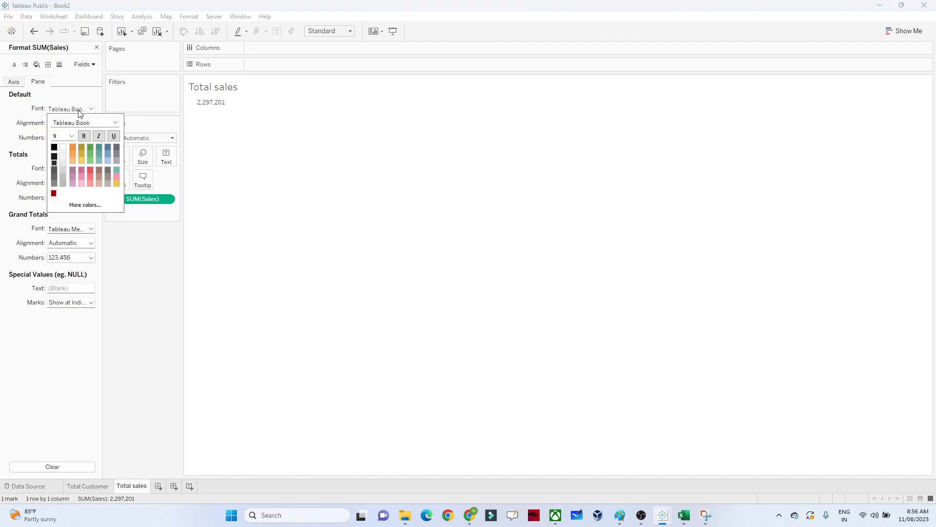
{"action": "left_click", "coordinate": [72, 137]}
{"action": "left_click", "coordinate": [63, 208]}
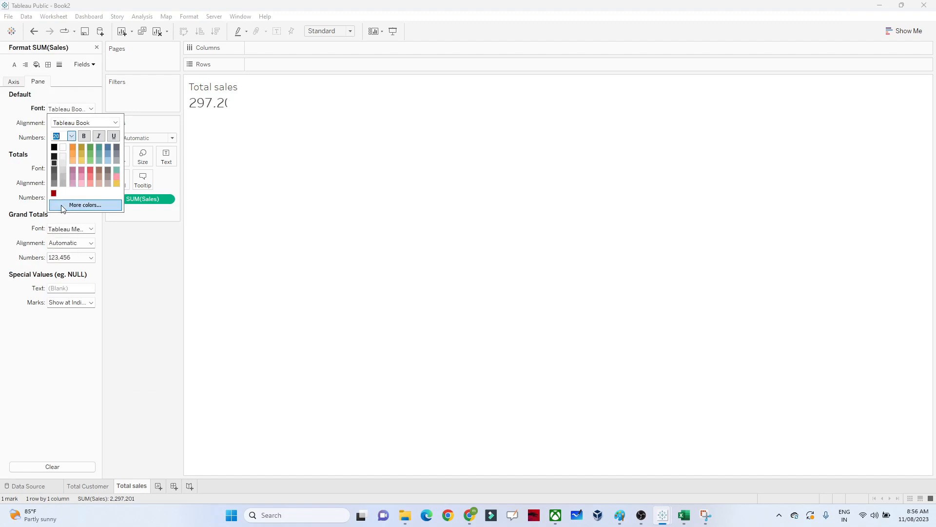
{"action": "left_click", "coordinate": [84, 135]}
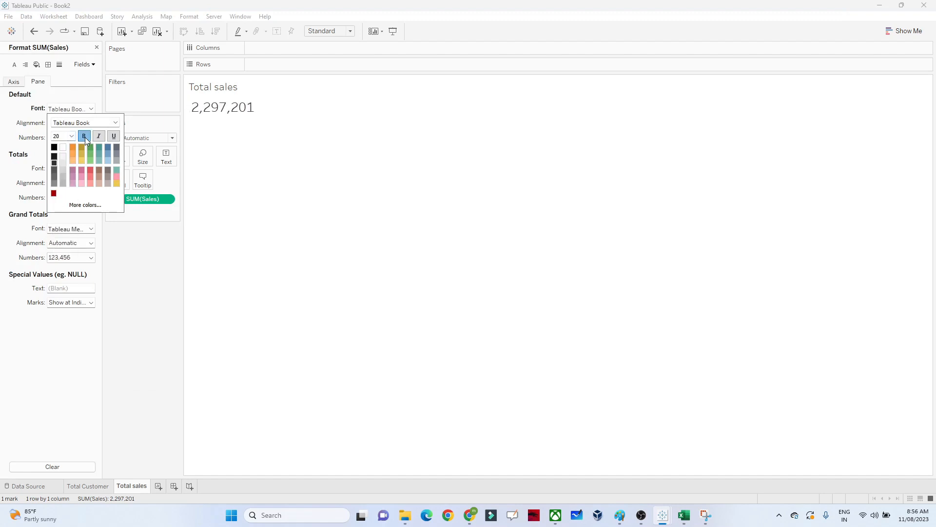
{"action": "left_click", "coordinate": [54, 193]}
{"action": "left_click", "coordinate": [159, 334]}
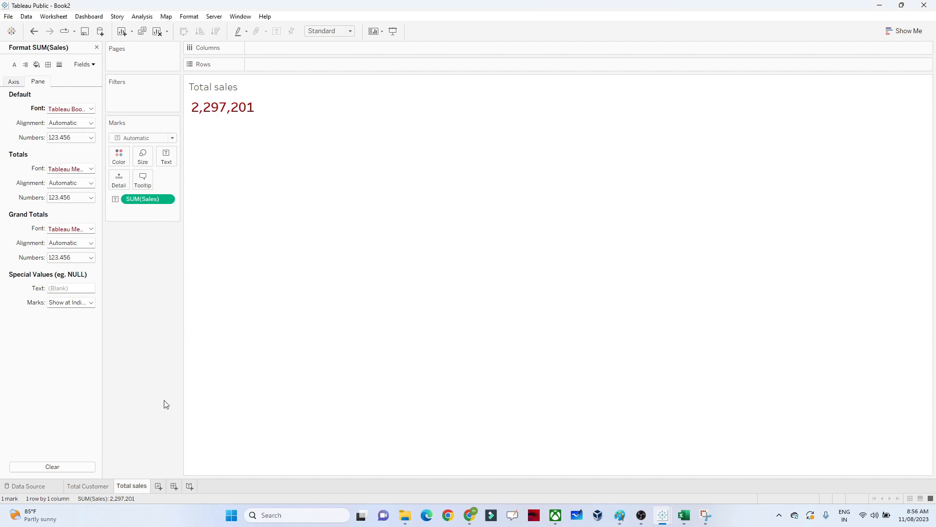
- Add a worksheet named Total Profit and show the sum of Profit as its text
{"action": "left_click", "coordinate": [159, 489]}
{"action": "double_click", "coordinate": [160, 485]}
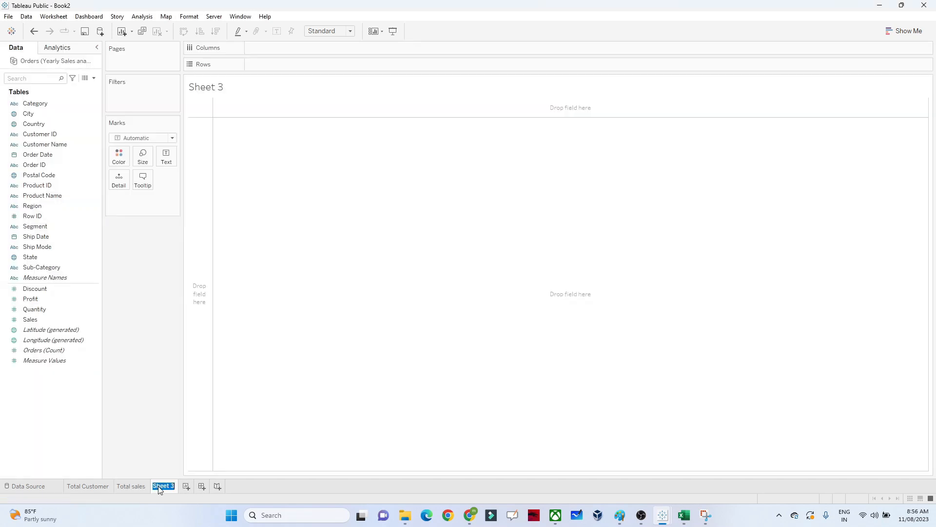
{"action": "type", "text": "T"}
{"action": "type", "text": "otal Profit"}
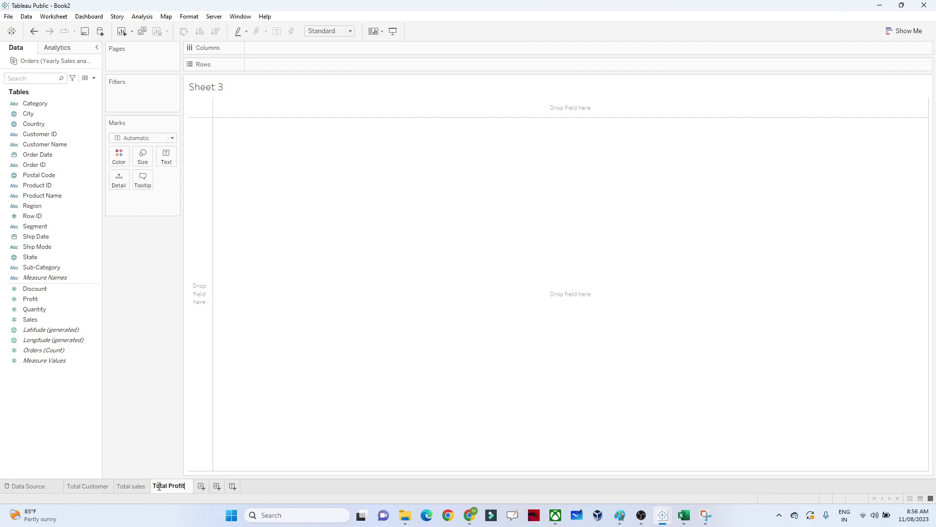
{"action": "key", "text": "Return"}
{"action": "left_click", "coordinate": [49, 298]}
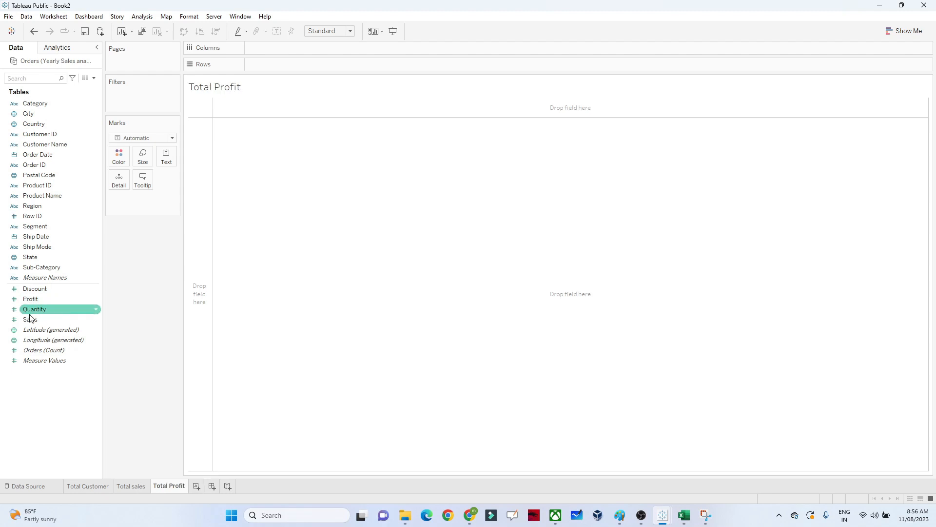
{"action": "left_click_drag", "start_coordinate": [34, 303], "coordinate": [169, 154]}
- Format the profit sum's default pane font as size 20, bold and dark red
{"action": "left_click", "coordinate": [170, 199]}
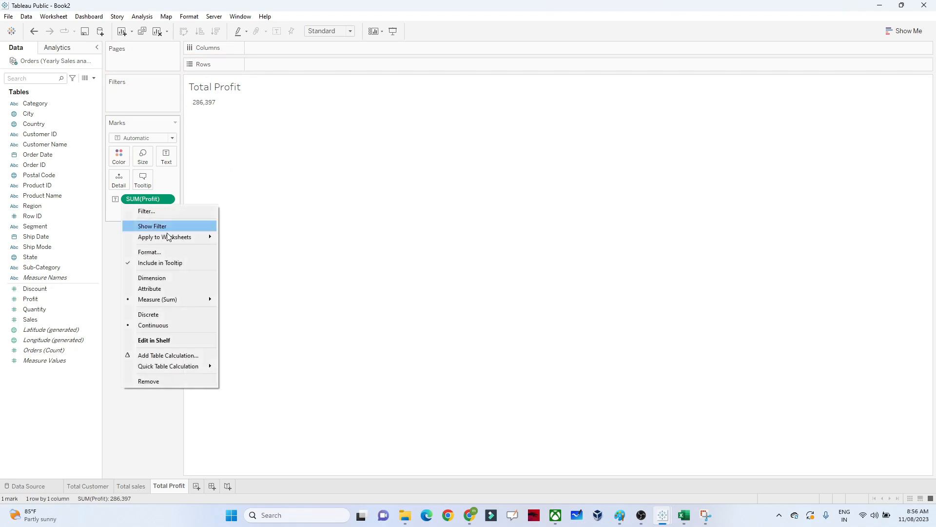
{"action": "left_click", "coordinate": [159, 257]}
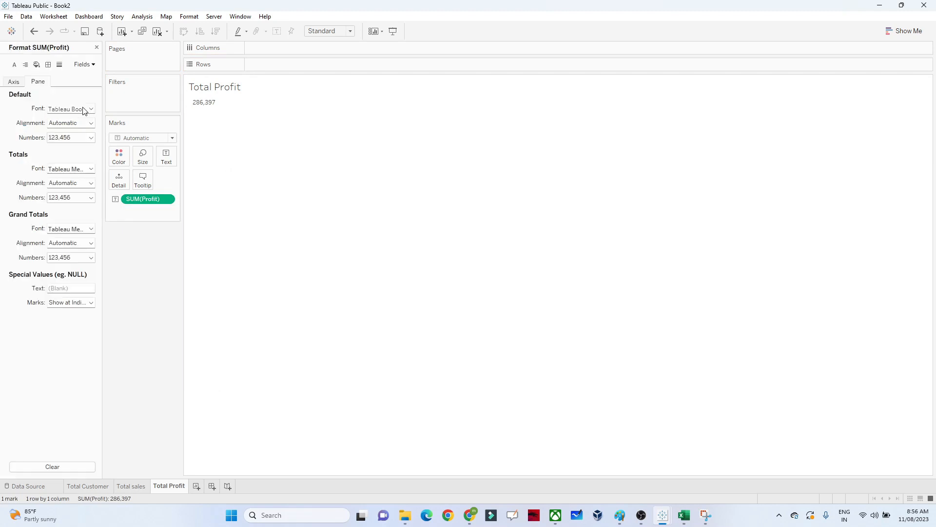
{"action": "left_click", "coordinate": [84, 110]}
{"action": "left_click", "coordinate": [72, 137]}
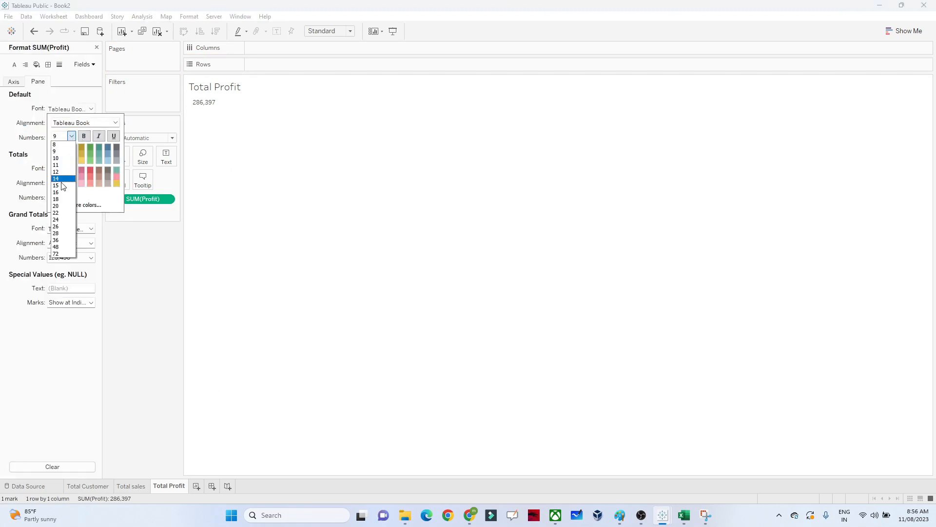
{"action": "left_click", "coordinate": [55, 206]}
{"action": "left_click", "coordinate": [56, 205]}
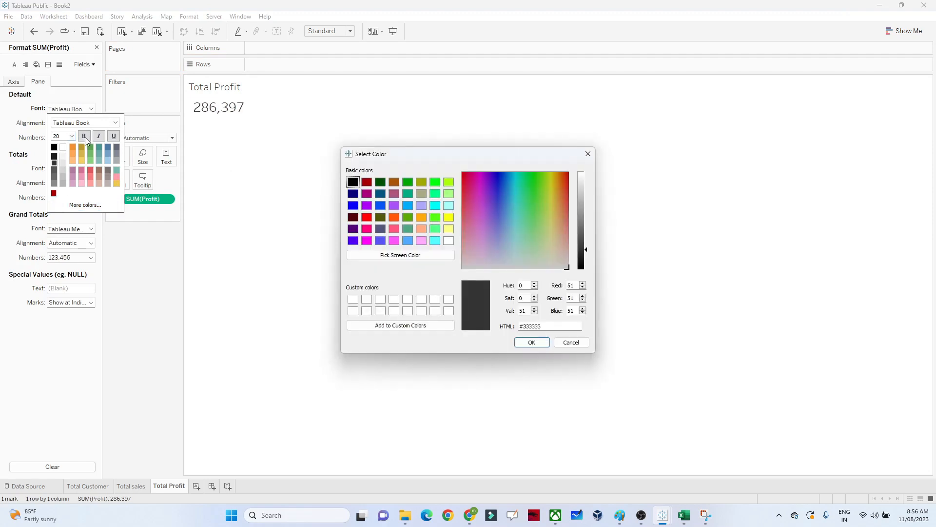
{"action": "left_click", "coordinate": [586, 150]}
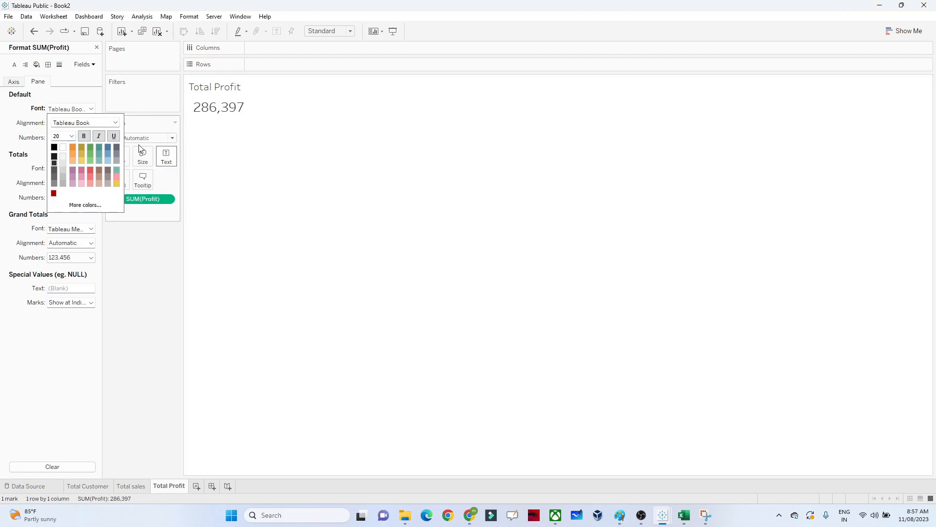
{"action": "left_click", "coordinate": [54, 193]}
{"action": "left_click", "coordinate": [83, 137]}
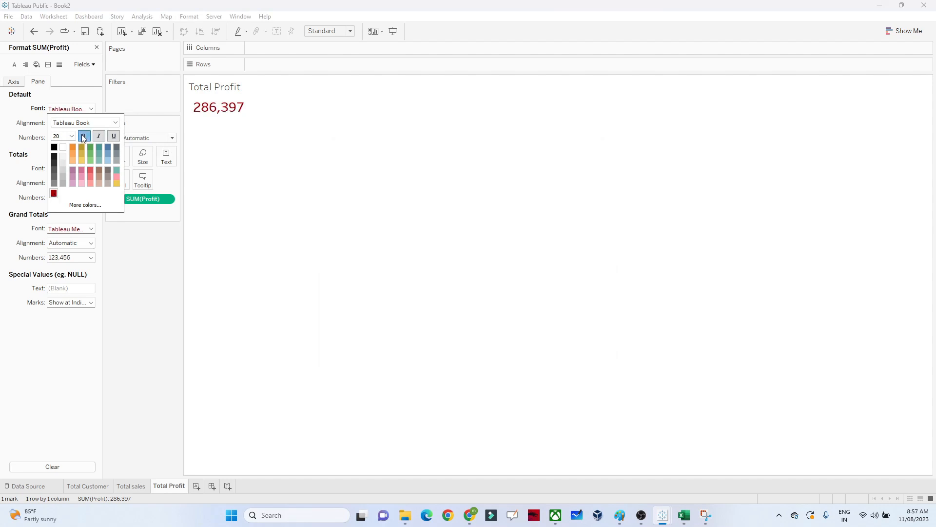
{"action": "left_click", "coordinate": [128, 270]}
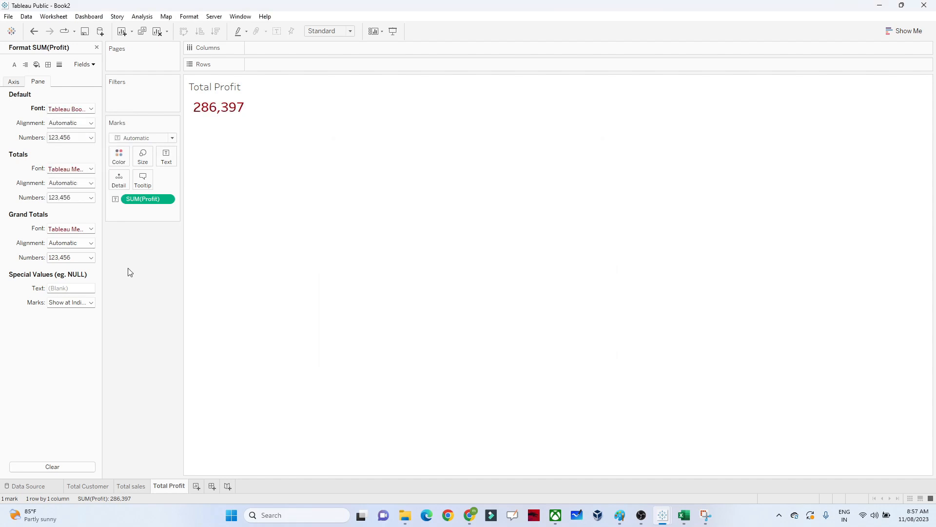
- Review the finished Total Customer and Total sales worksheets
{"action": "left_click", "coordinate": [85, 487]}
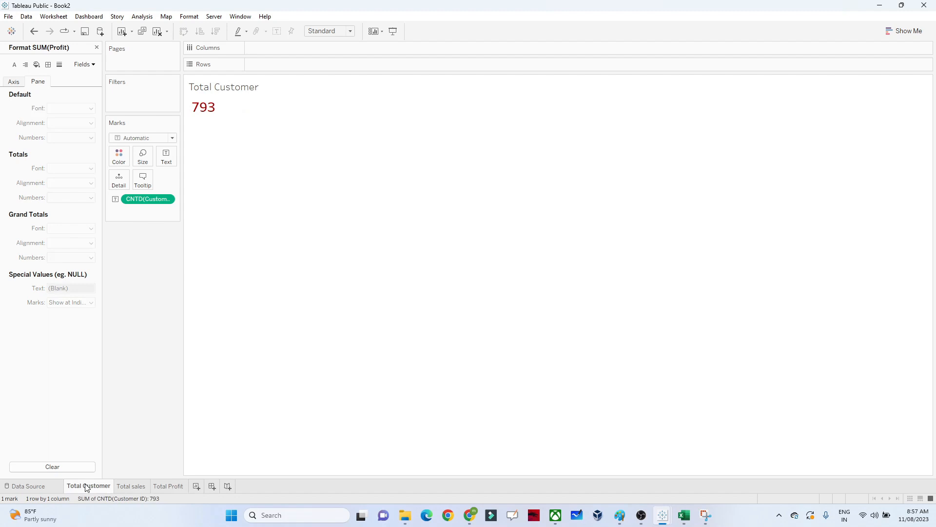
{"action": "left_click", "coordinate": [120, 488]}
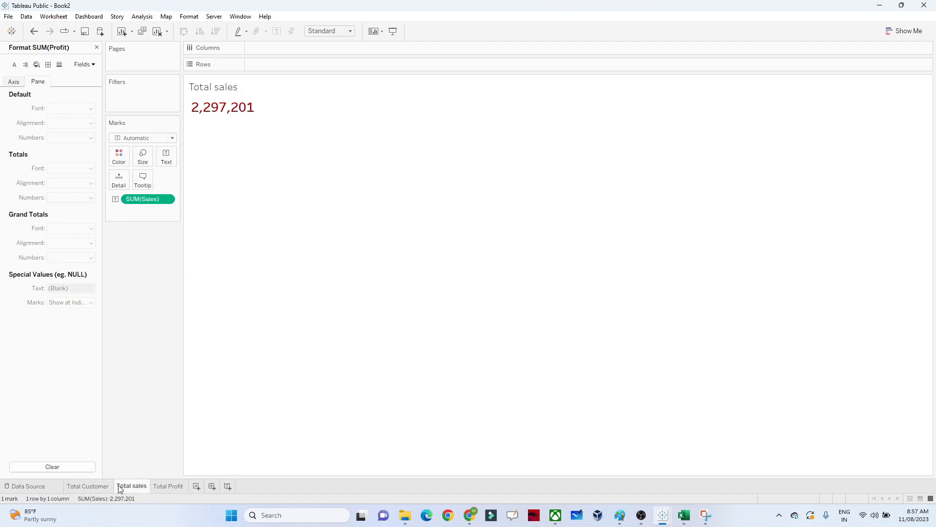
- Add a worksheet named Total quantity and show the sum of Quantity as its text
{"action": "left_click", "coordinate": [163, 488]}
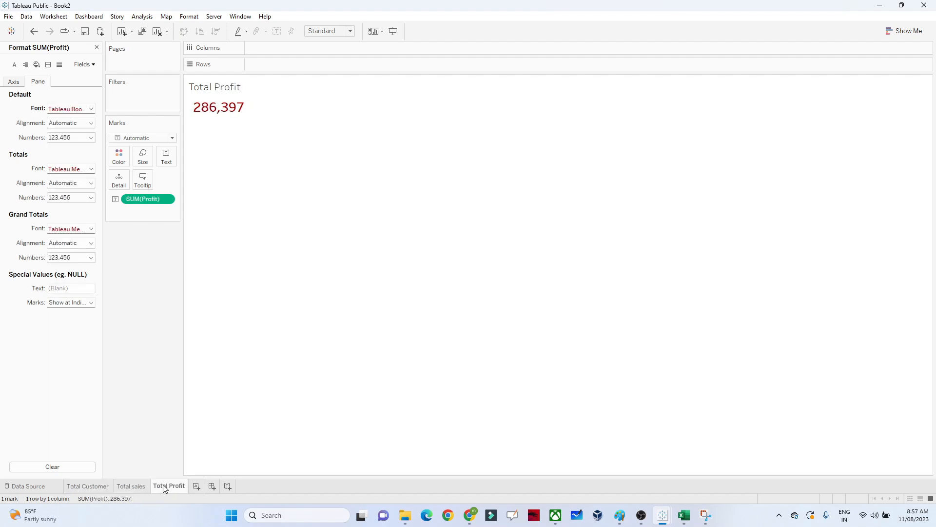
{"action": "left_click", "coordinate": [196, 486]}
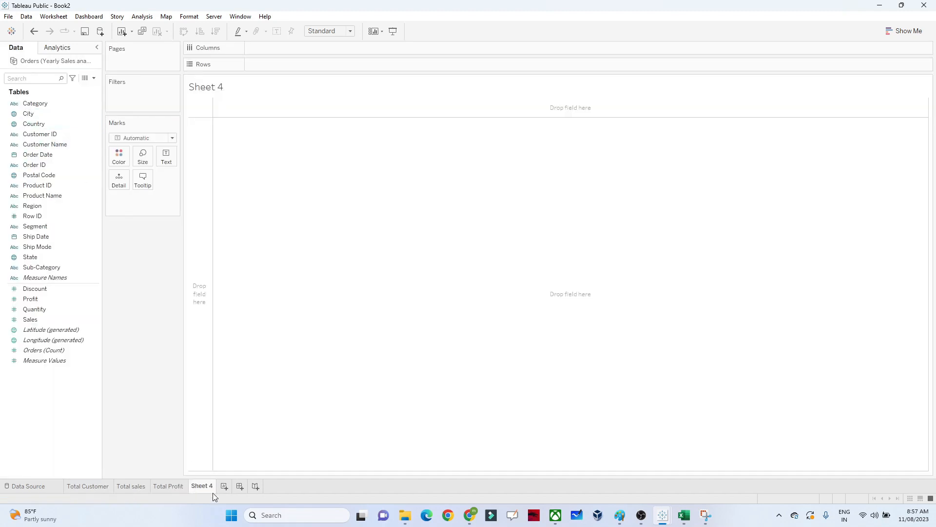
{"action": "double_click", "coordinate": [196, 486]}
{"action": "type", "text": "Total quantity"}
{"action": "key", "text": "Return"}
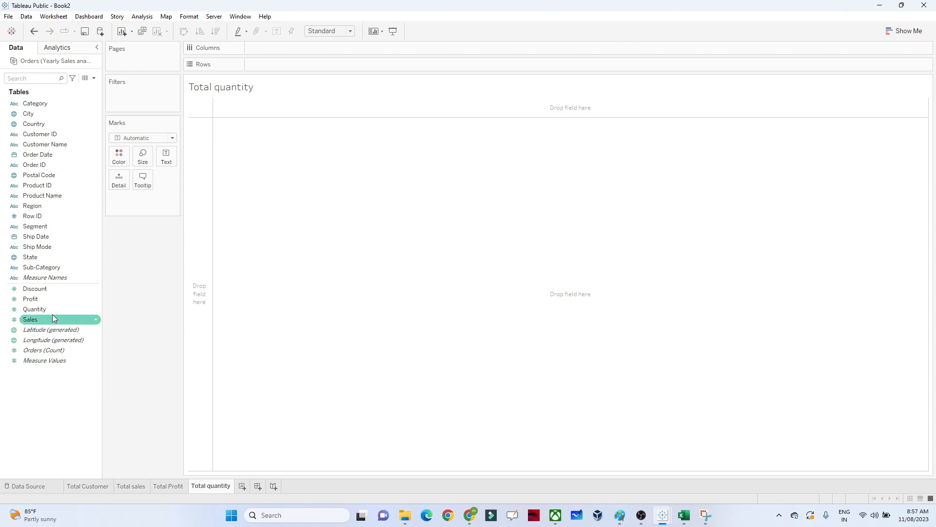
{"action": "left_click_drag", "start_coordinate": [54, 313], "coordinate": [167, 157]}
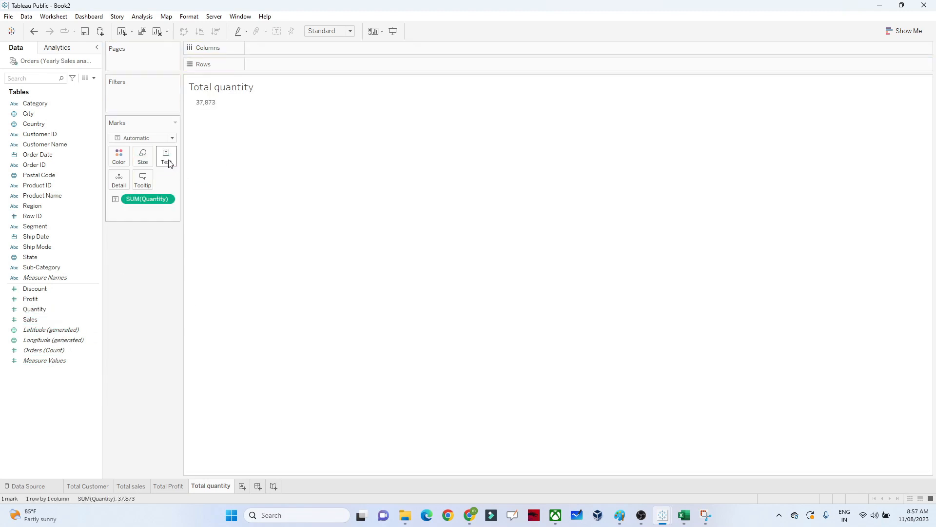
- Format the quantity sum's default pane font as size 20, bold and dark red
{"action": "left_click", "coordinate": [169, 200]}
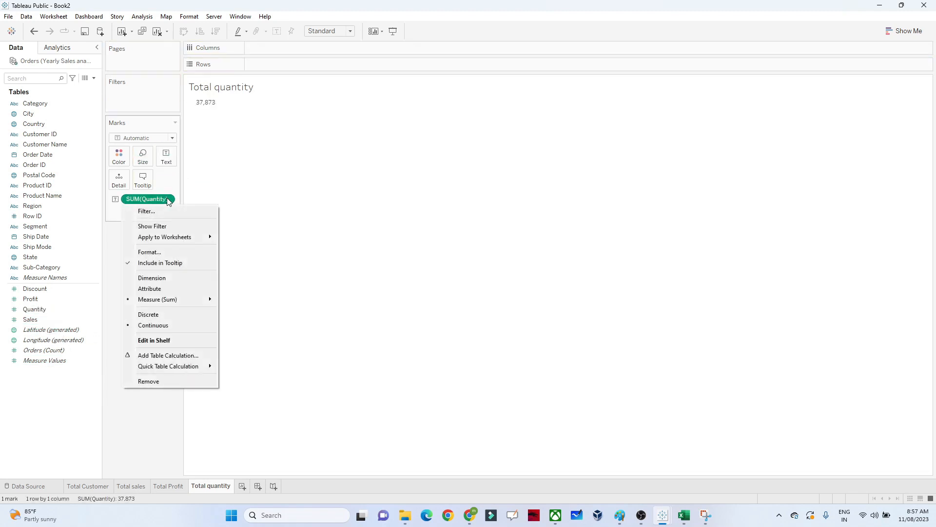
{"action": "left_click", "coordinate": [159, 252]}
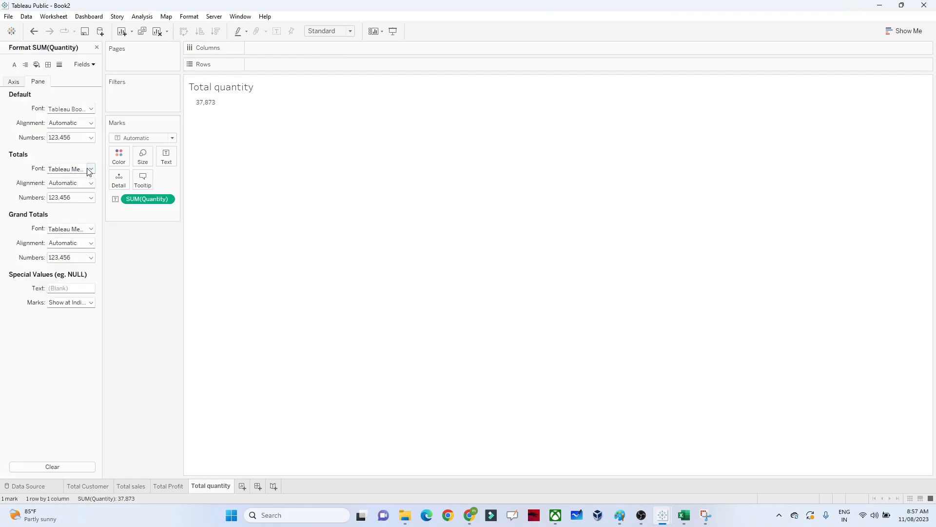
{"action": "left_click", "coordinate": [79, 138]}
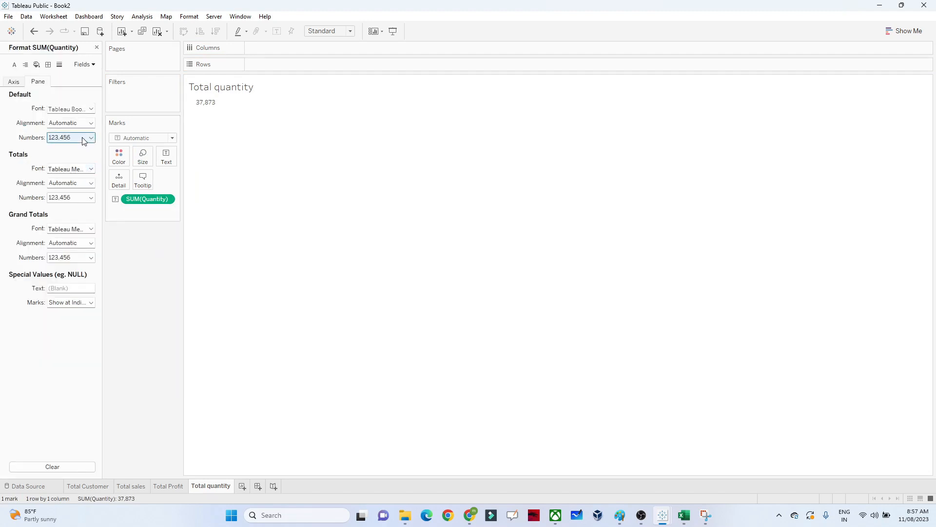
{"action": "left_click", "coordinate": [79, 111]}
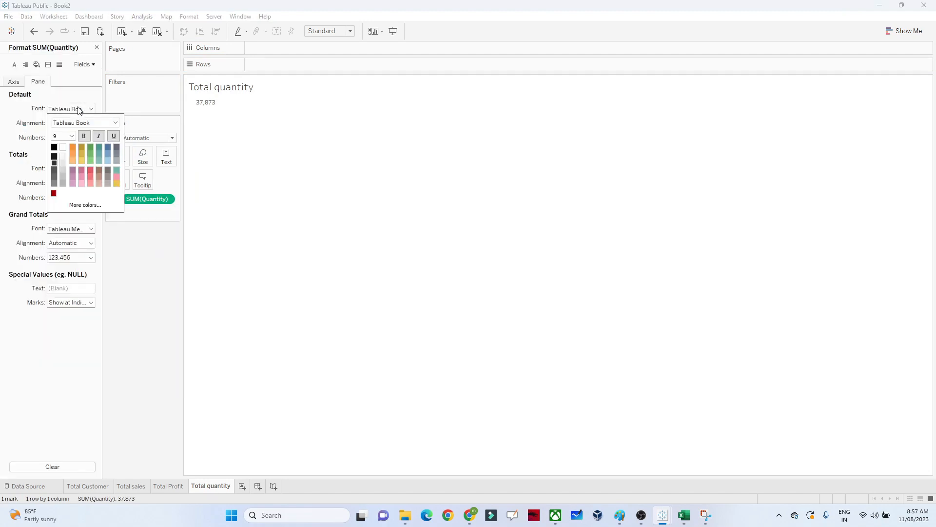
{"action": "left_click", "coordinate": [72, 136]}
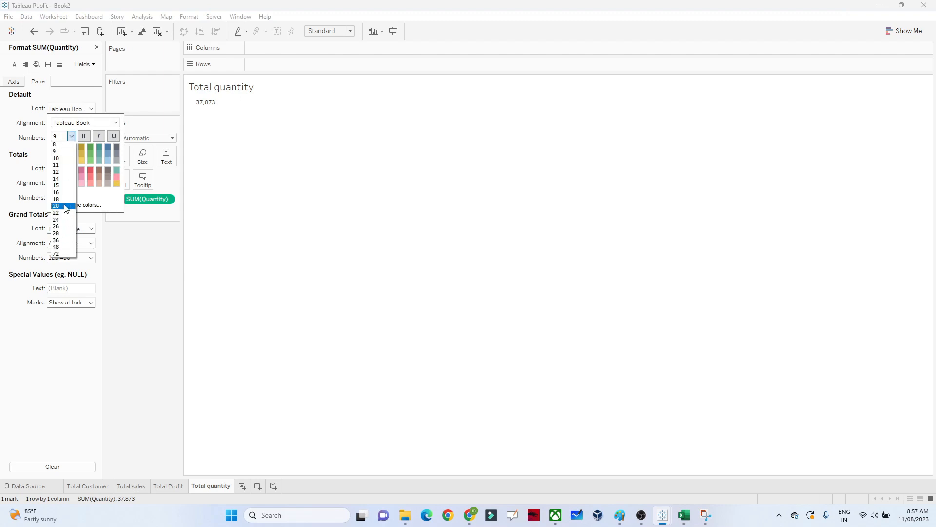
{"action": "left_click", "coordinate": [56, 205]}
{"action": "left_click", "coordinate": [83, 136]}
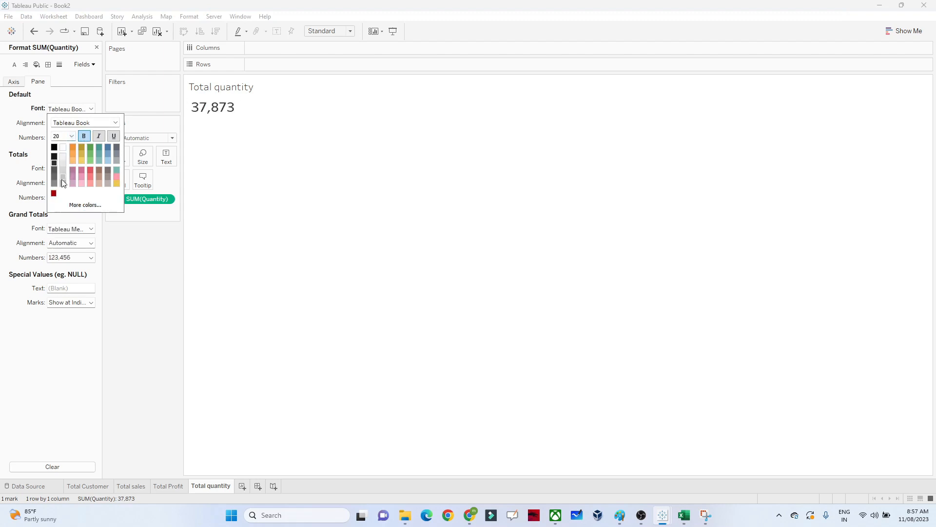
{"action": "left_click", "coordinate": [53, 194]}
{"action": "left_click", "coordinate": [161, 305]}
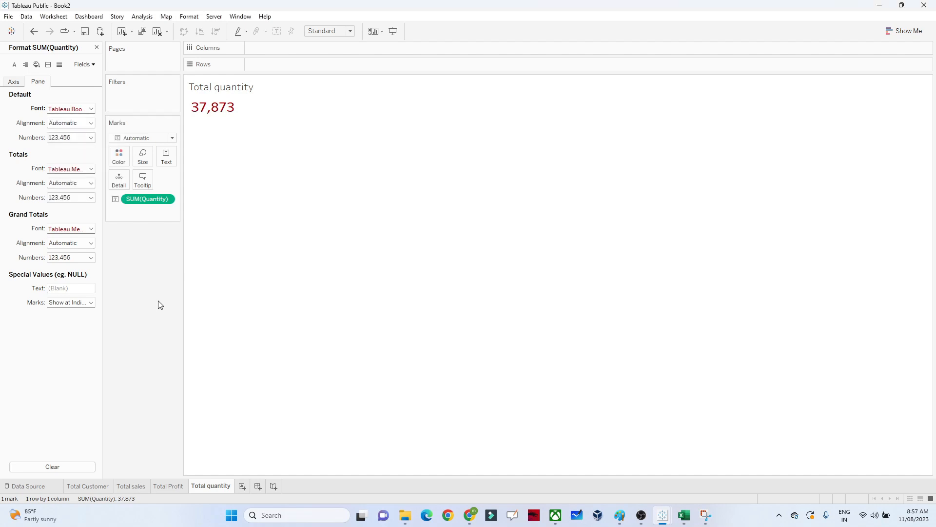
- Add a worksheet named Top 5 customer by sales
{"action": "left_click", "coordinate": [247, 488]}
{"action": "double_click", "coordinate": [247, 487]}
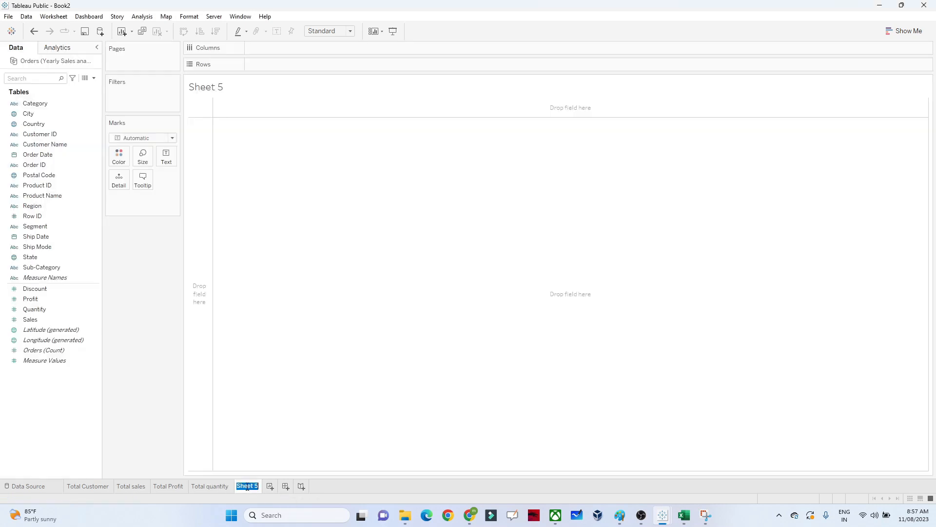
{"action": "type", "text": "Top 5 cust"}
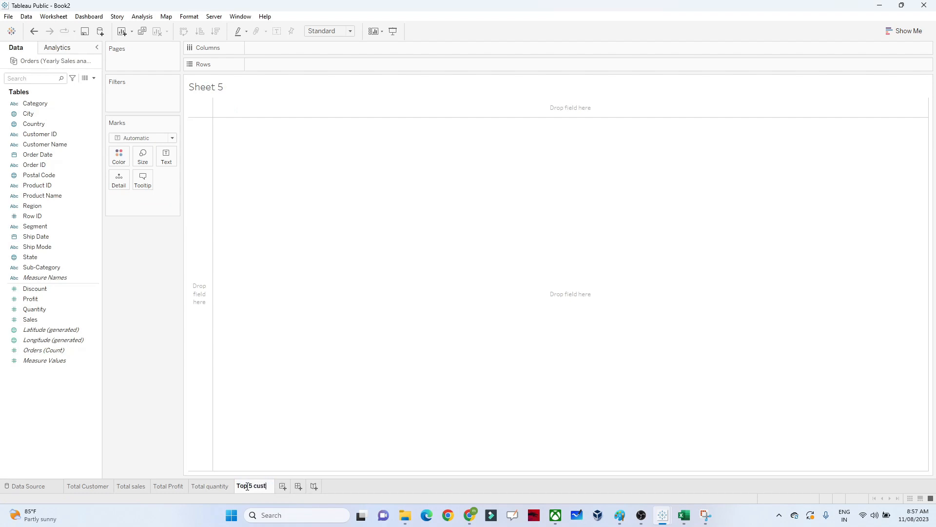
{"action": "type", "text": "omer by sales"}
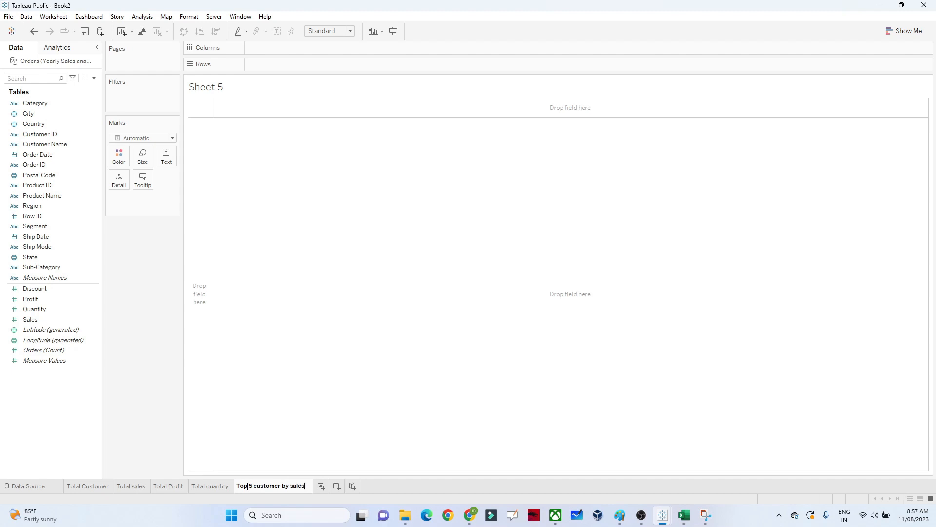
{"action": "key", "text": "Return"}
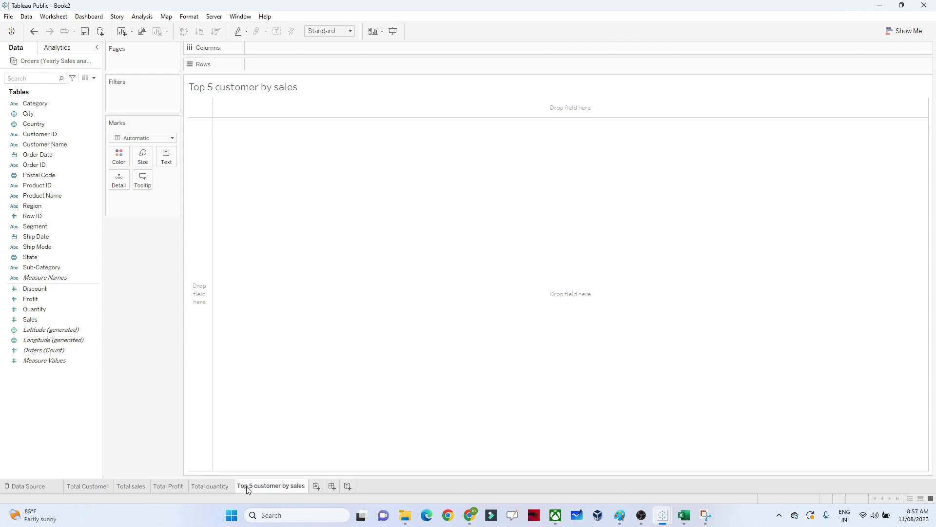
- Build a text table of Sales by Customer Name, sorted in descending order of sales
{"action": "left_click", "coordinate": [53, 146]}
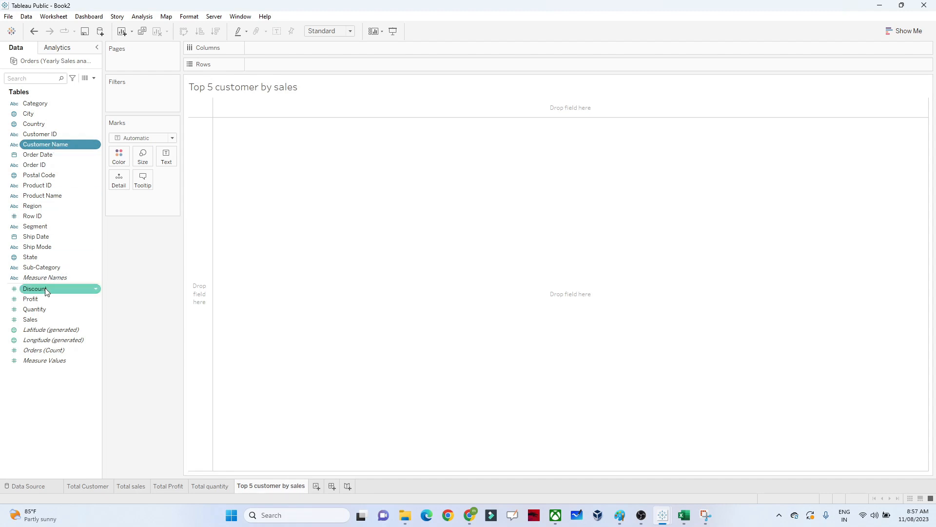
{"action": "left_click", "coordinate": [30, 320], "text": "ctrl"}
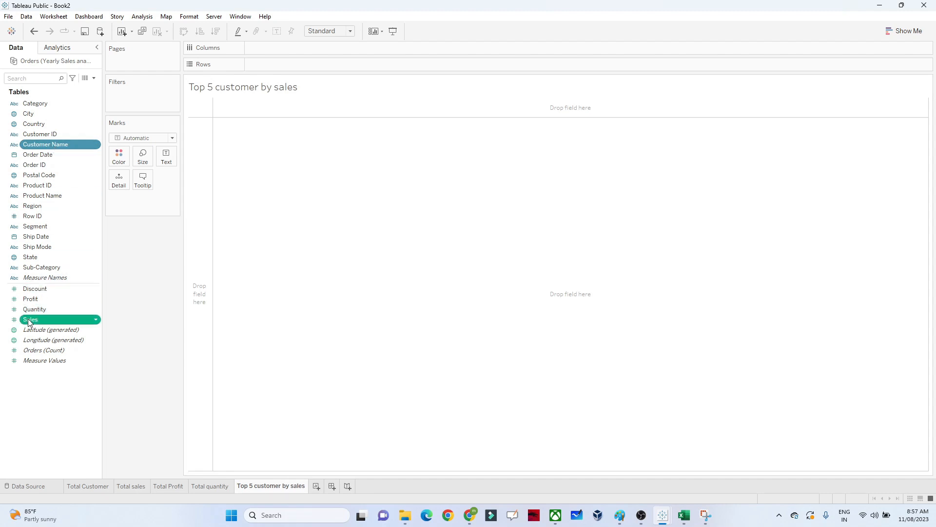
{"action": "left_click", "coordinate": [902, 32]}
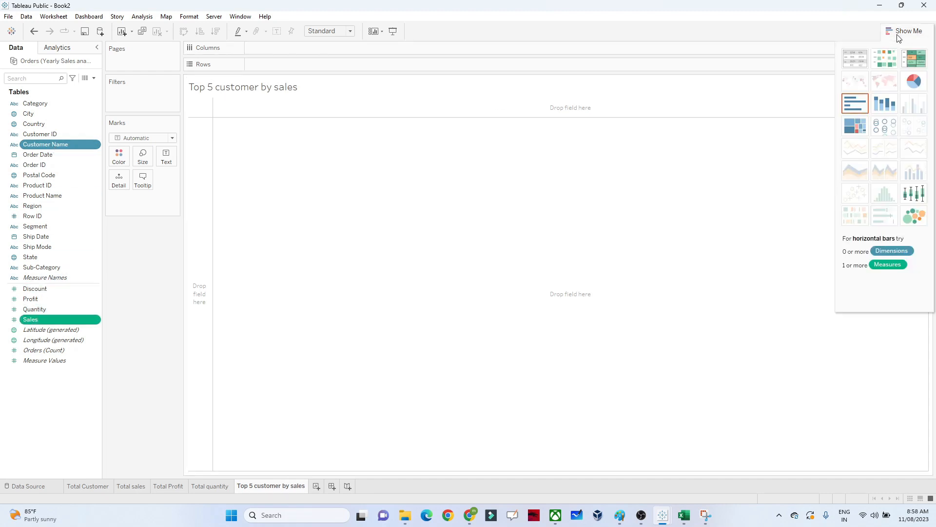
{"action": "left_click", "coordinate": [855, 67]}
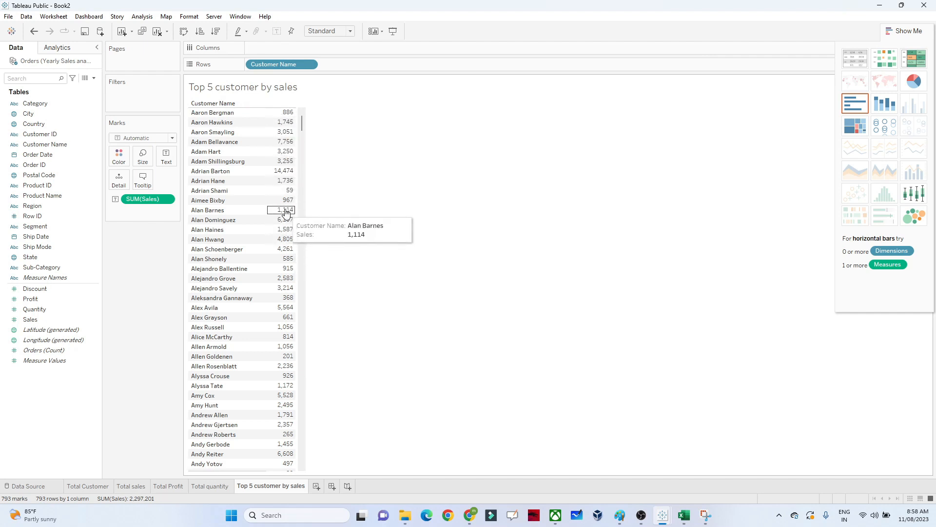
{"action": "left_click", "coordinate": [215, 31]}
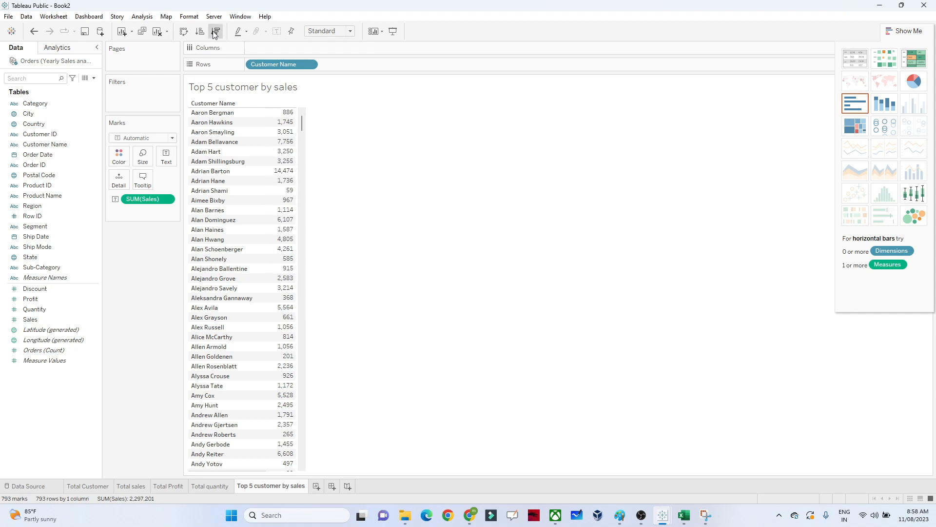
- Filter Customer Name to the top 5 by sum of Sales
{"action": "mouse_move", "coordinate": [271, 120]}
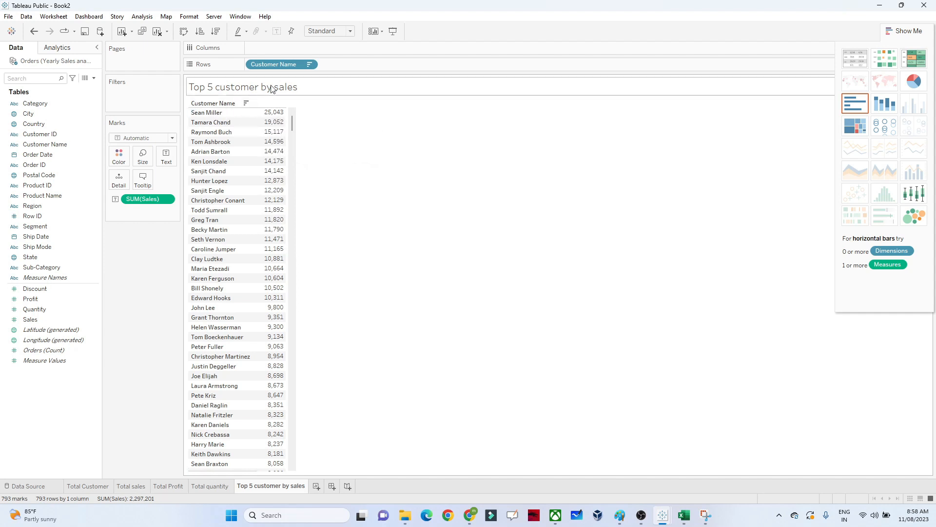
{"action": "left_click", "coordinate": [309, 65]}
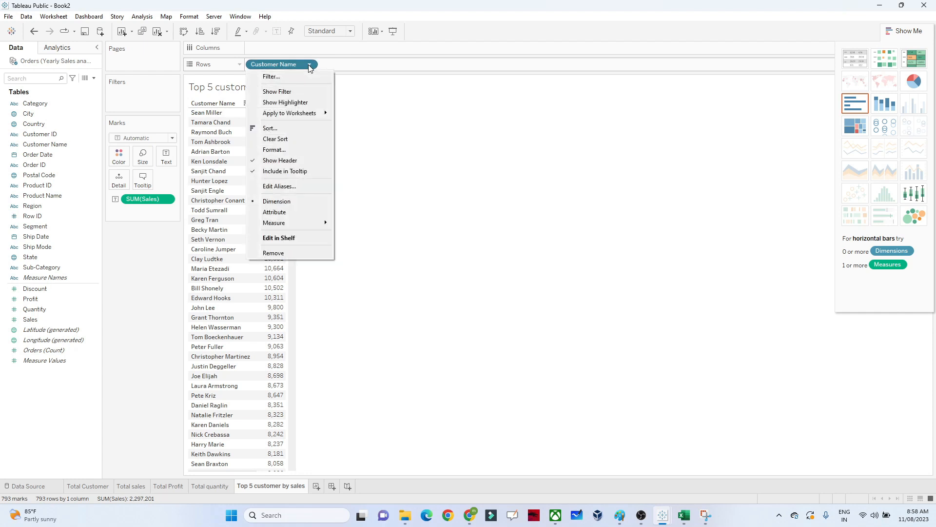
{"action": "left_click", "coordinate": [286, 78]}
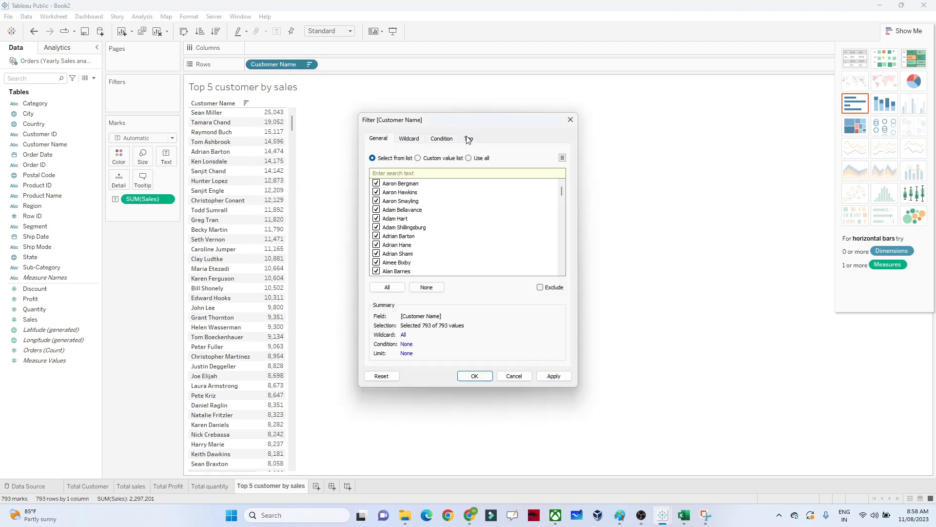
{"action": "left_click", "coordinate": [469, 139]}
{"action": "left_click", "coordinate": [375, 164]}
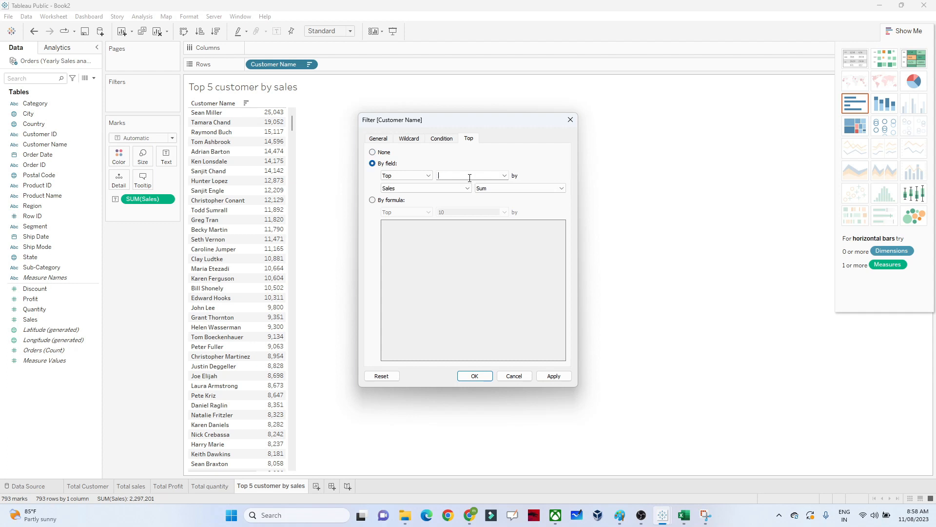
{"action": "left_click", "coordinate": [474, 376]}
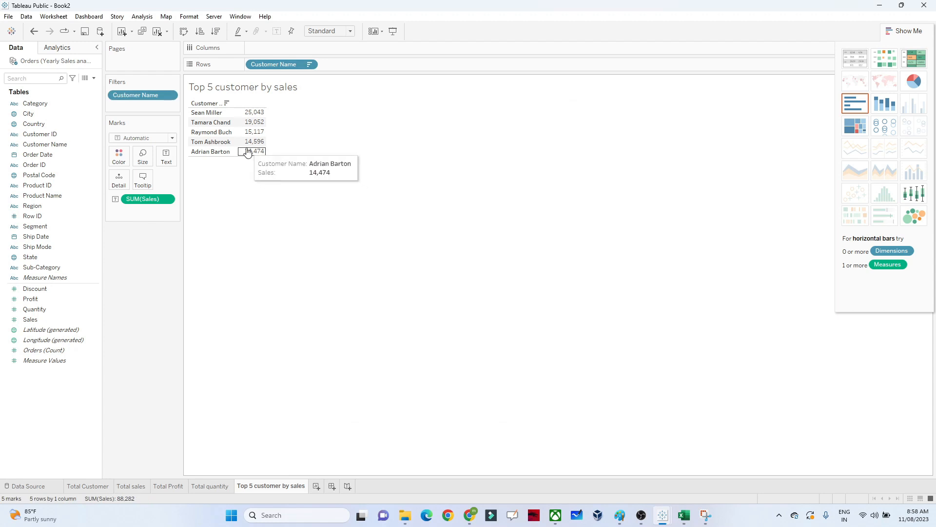
- Convert the top customers table to a highlight table sorted by descending sales and fitted to the entire view
{"action": "left_click", "coordinate": [340, 32]}
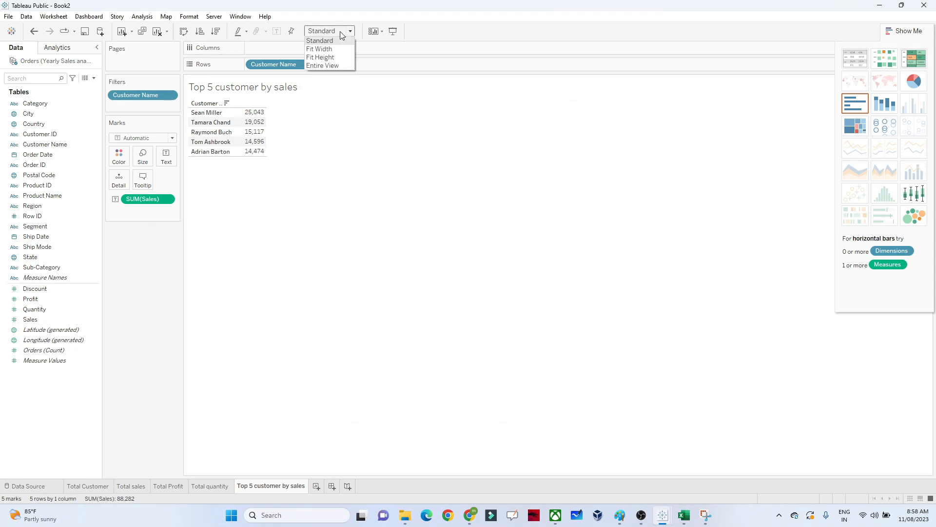
{"action": "left_click", "coordinate": [324, 67]}
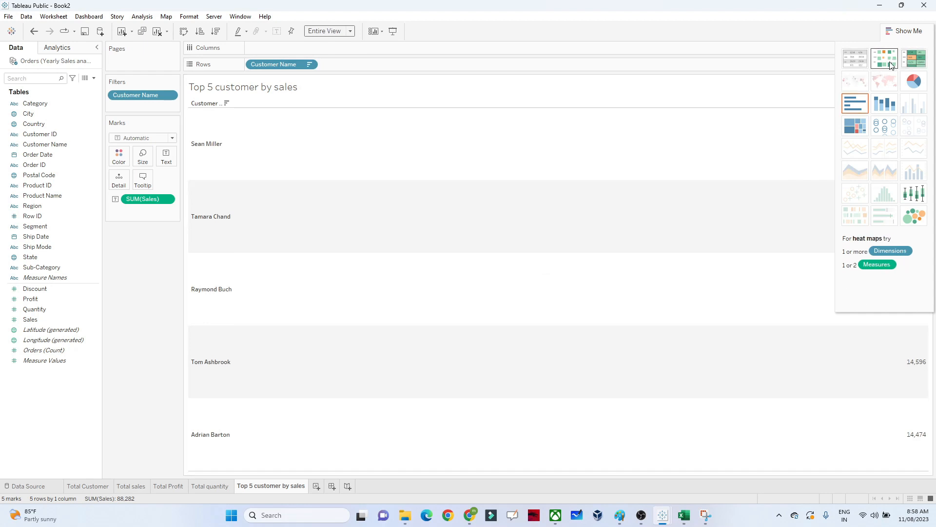
{"action": "left_click", "coordinate": [905, 62]}
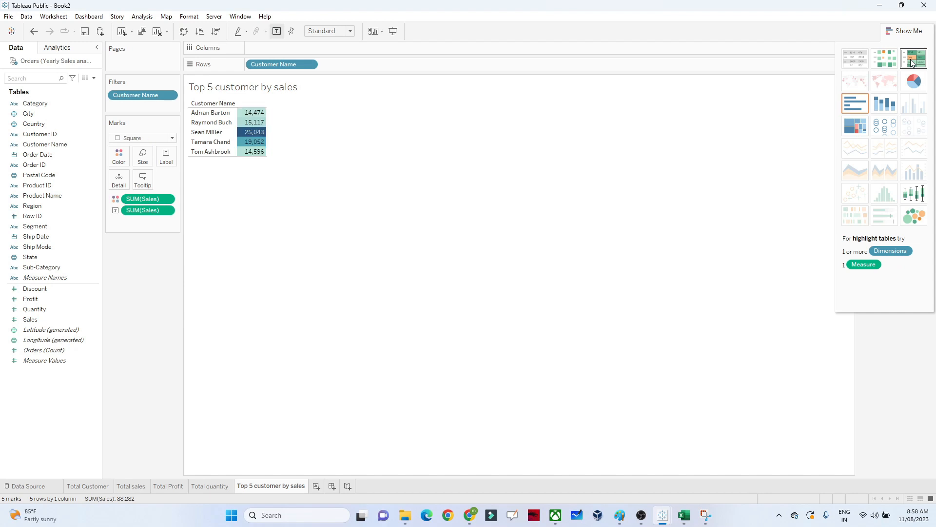
{"action": "left_click", "coordinate": [214, 33]}
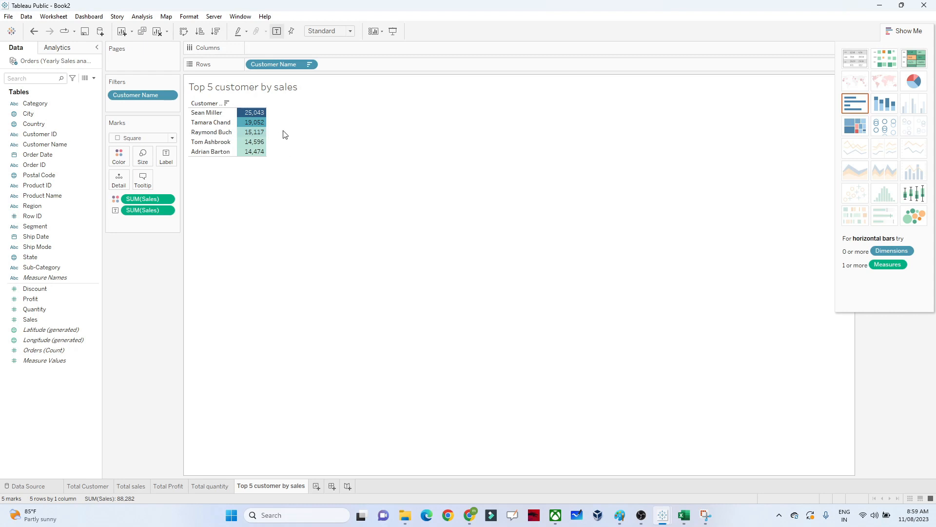
{"action": "left_click", "coordinate": [348, 33]}
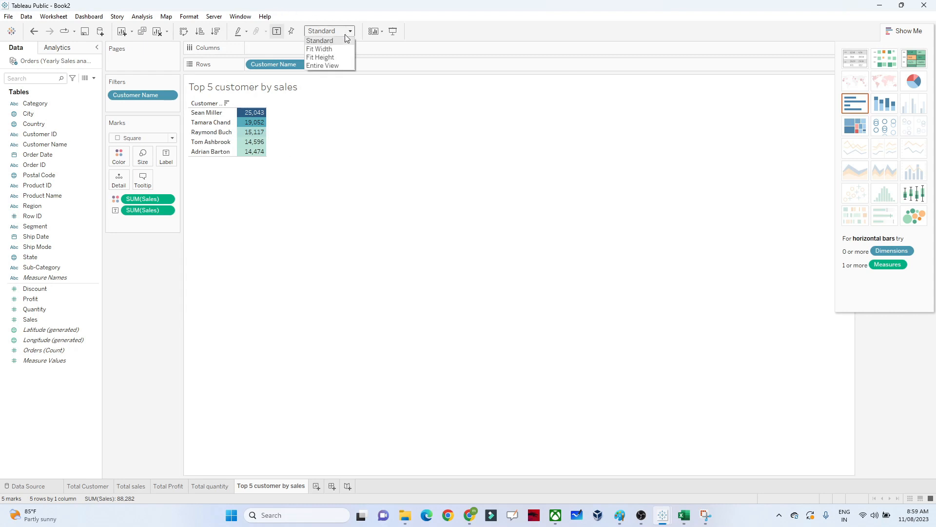
{"action": "left_click", "coordinate": [322, 66]}
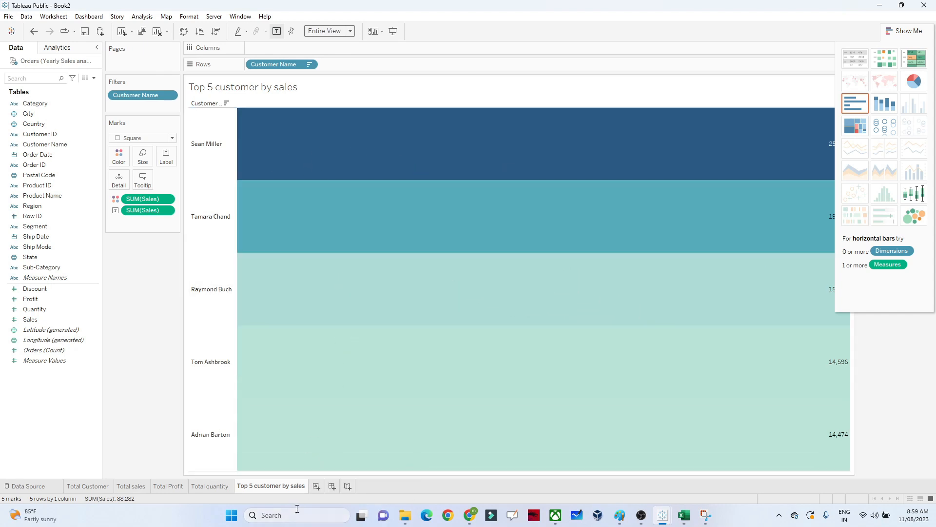
- Add a worksheet named Top 5 product by sales
{"action": "left_click", "coordinate": [316, 486]}
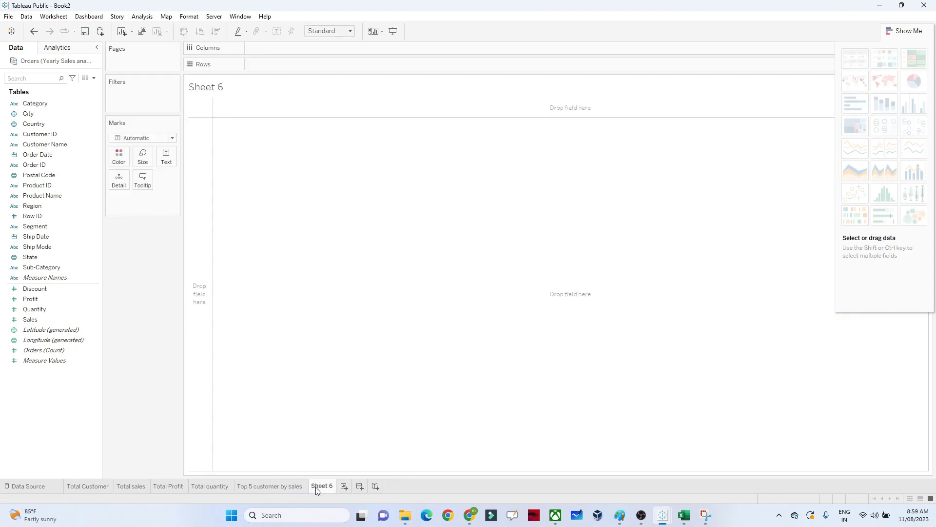
{"action": "double_click", "coordinate": [315, 486]}
{"action": "type", "text": "Top 5 product "}
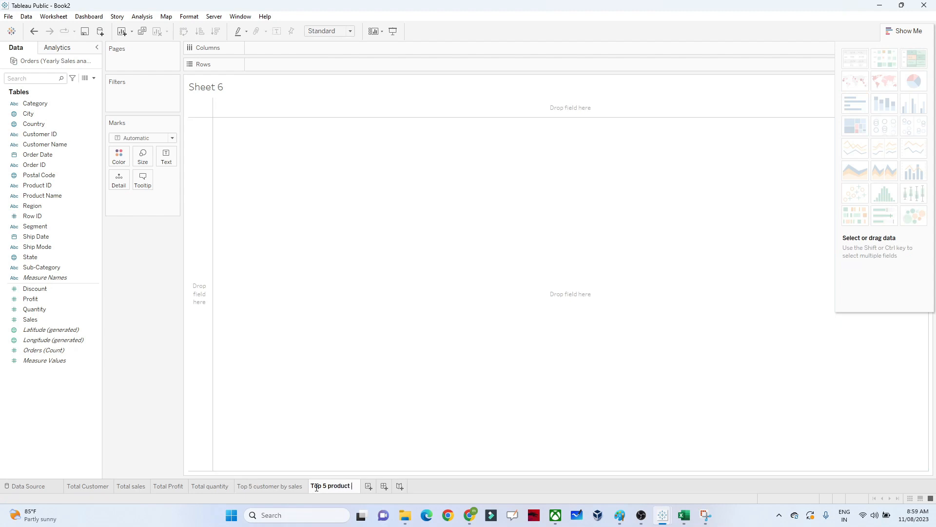
{"action": "type", "text": "by sales"}
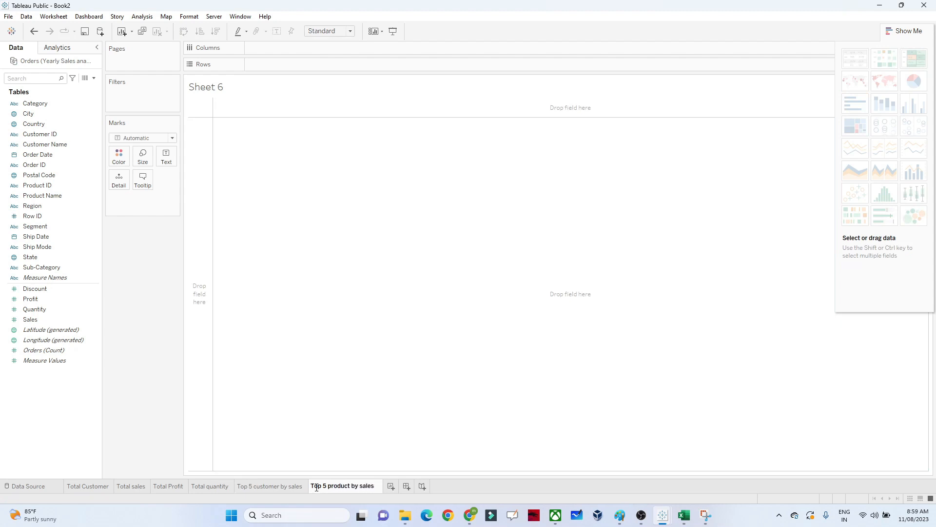
{"action": "key", "text": "Return"}
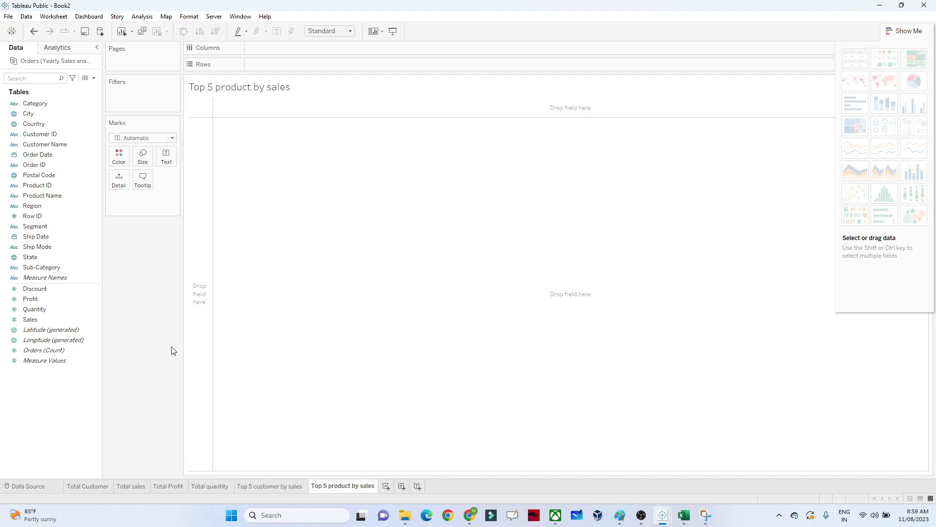
- Build a text table of Profit by Product Name
{"action": "left_click", "coordinate": [54, 196]}
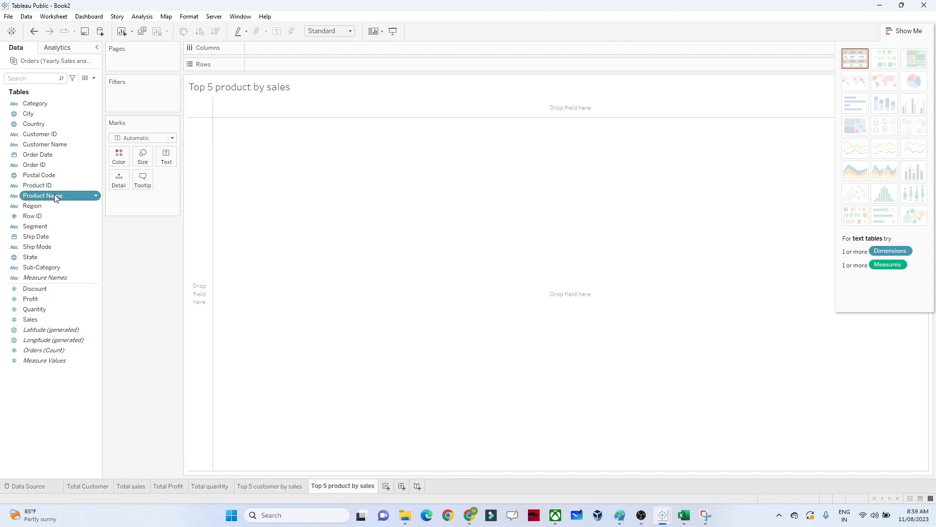
{"action": "left_click", "coordinate": [40, 301], "text": "ctrl"}
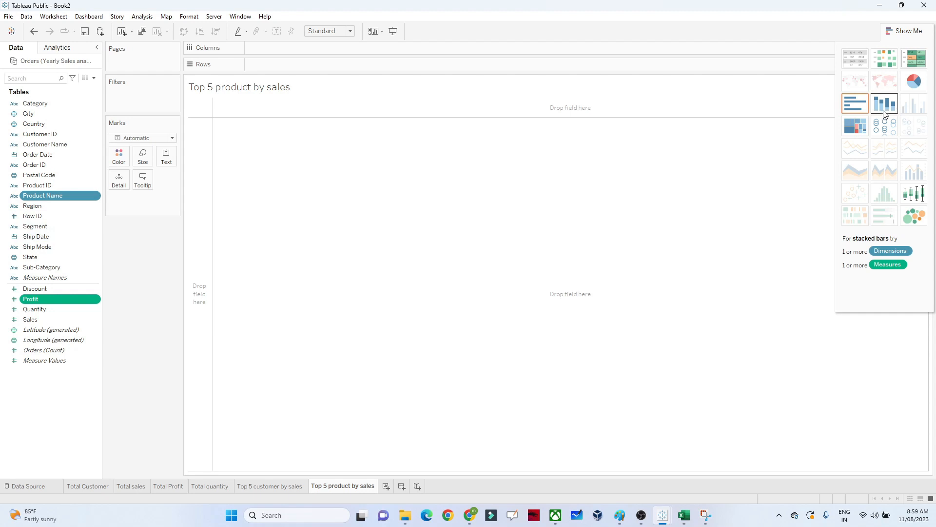
{"action": "left_click", "coordinate": [856, 62]}
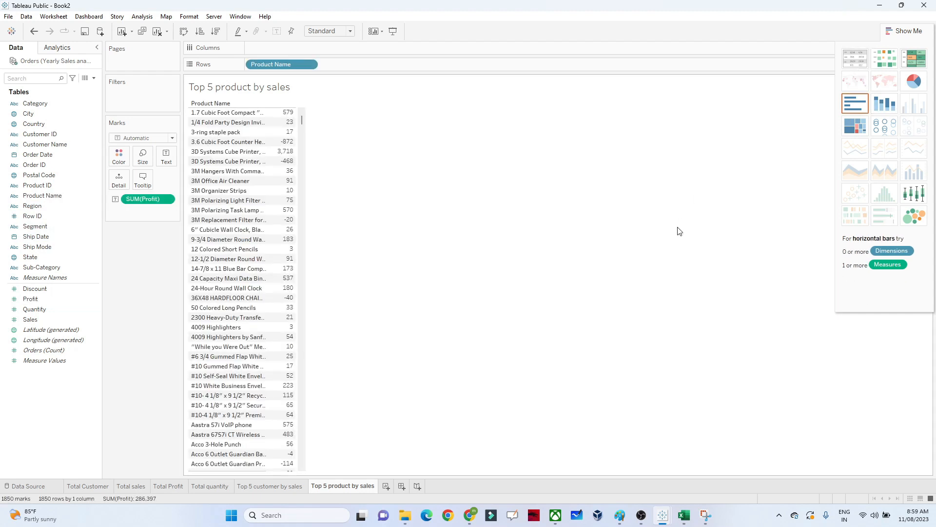
- Rename the worksheet as Top 5 product by profit
{"action": "double_click", "coordinate": [373, 487]}
{"action": "key", "text": "Return"}
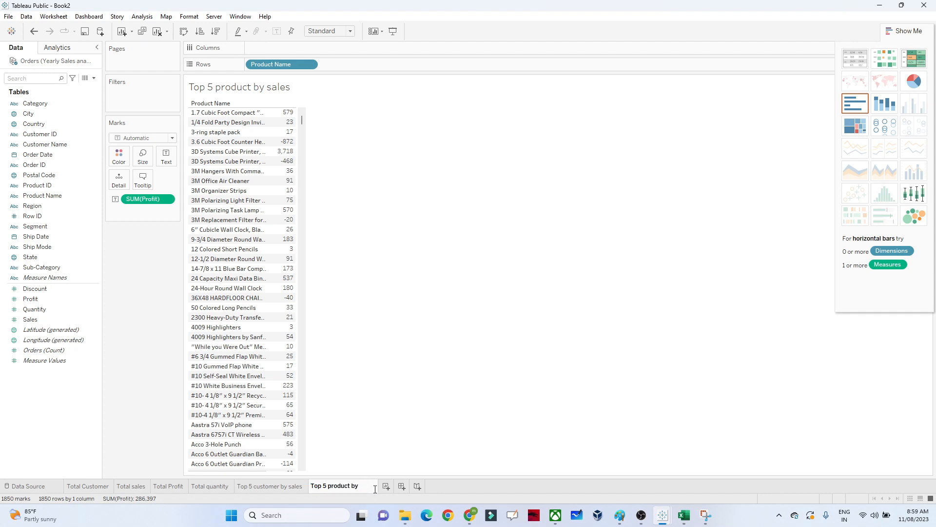
{"action": "type", "text": "profit"}
{"action": "key", "text": "Return"}
- Sort the products by descending profit and filter Product Name to the top 5 by sum of Profit
{"action": "left_click", "coordinate": [215, 31]}
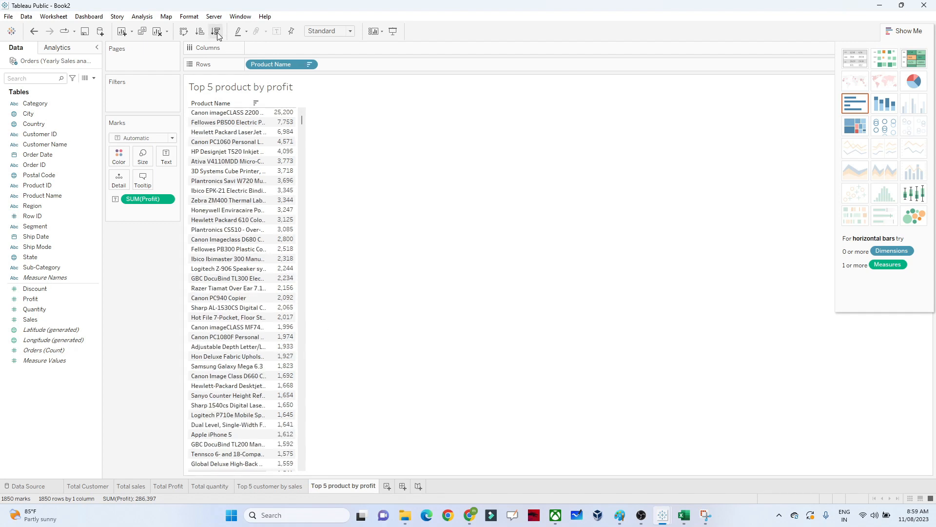
{"action": "left_click", "coordinate": [309, 64]}
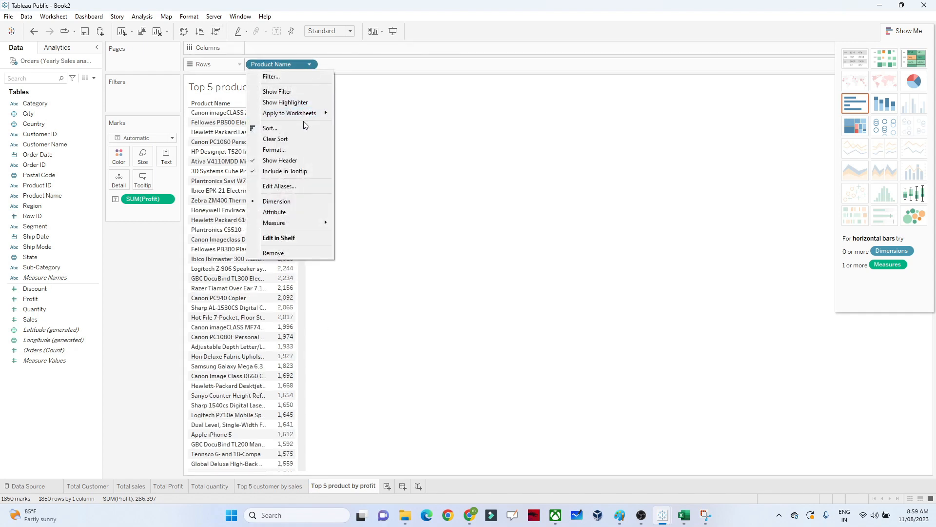
{"action": "left_click", "coordinate": [311, 78]}
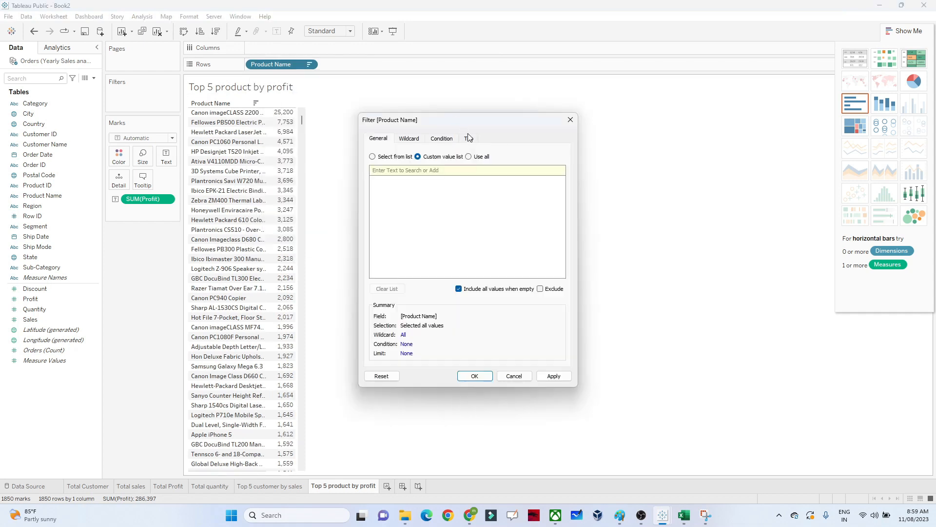
{"action": "left_click", "coordinate": [468, 138]}
{"action": "left_click", "coordinate": [373, 163]}
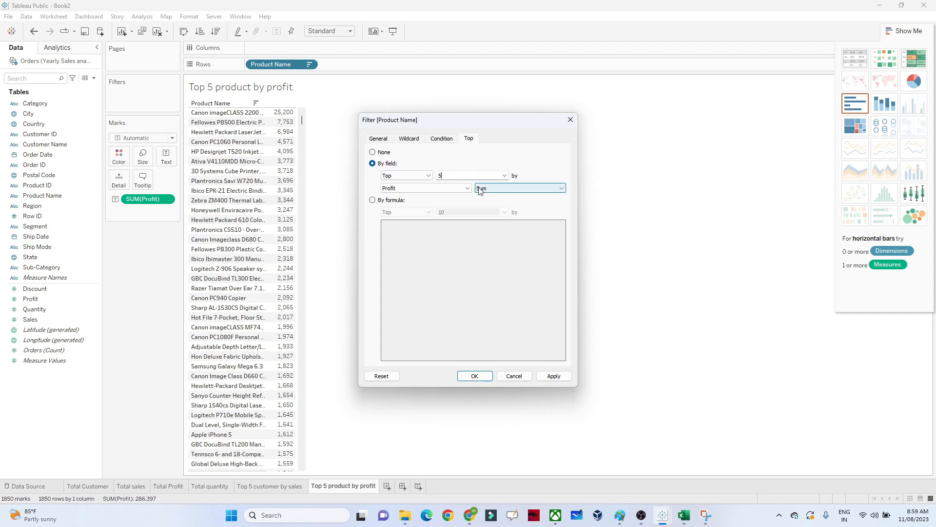
{"action": "left_click", "coordinate": [487, 379]}
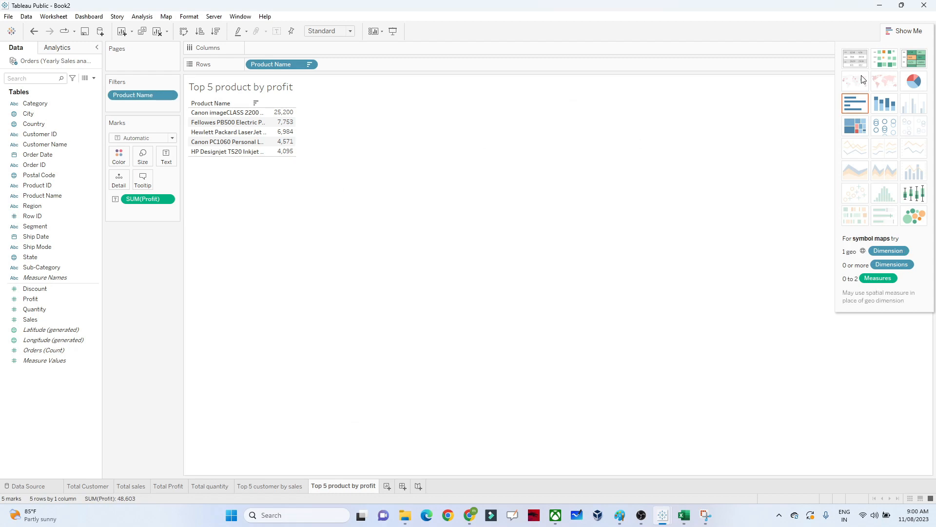
- Convert the table to a horizontal bar chart coloured by Product Name, with Profit labels, fitted to the entire view
{"action": "left_click", "coordinate": [857, 106]}
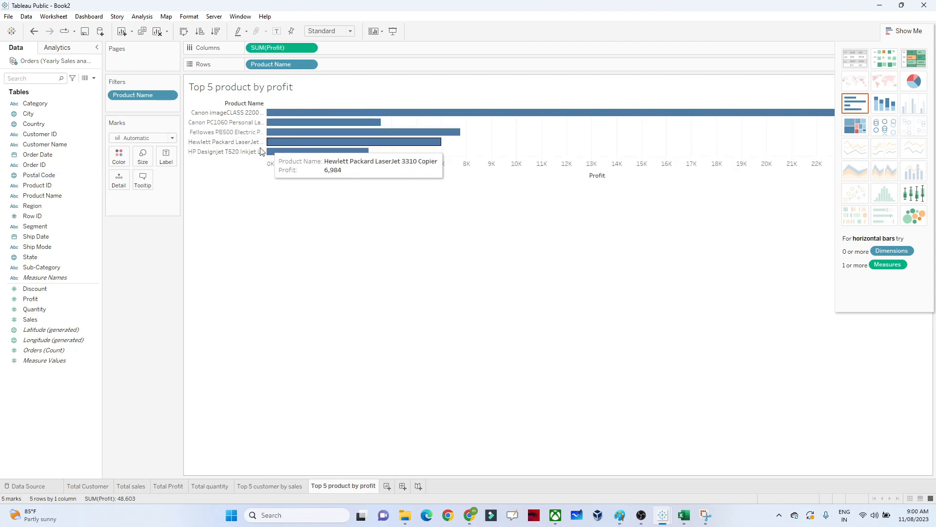
{"action": "left_click_drag", "start_coordinate": [51, 197], "coordinate": [118, 162]}
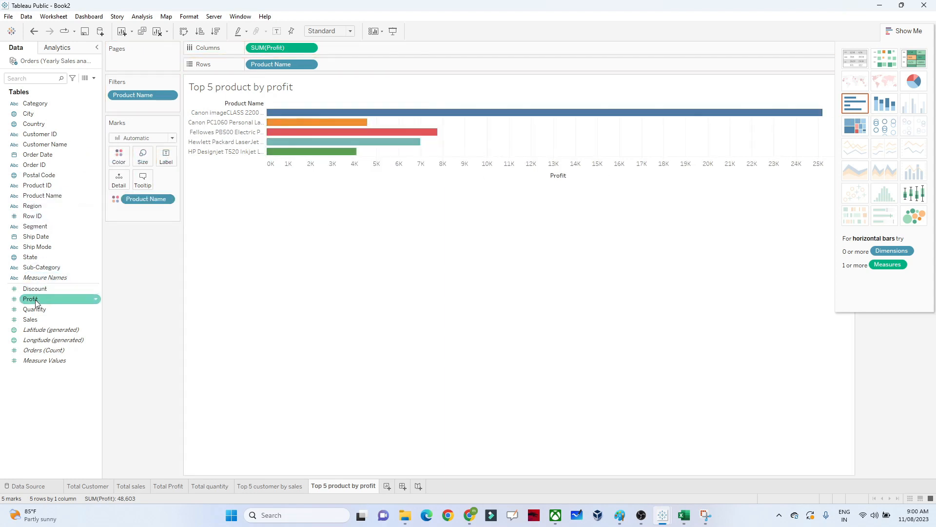
{"action": "left_click_drag", "start_coordinate": [31, 299], "coordinate": [166, 162]}
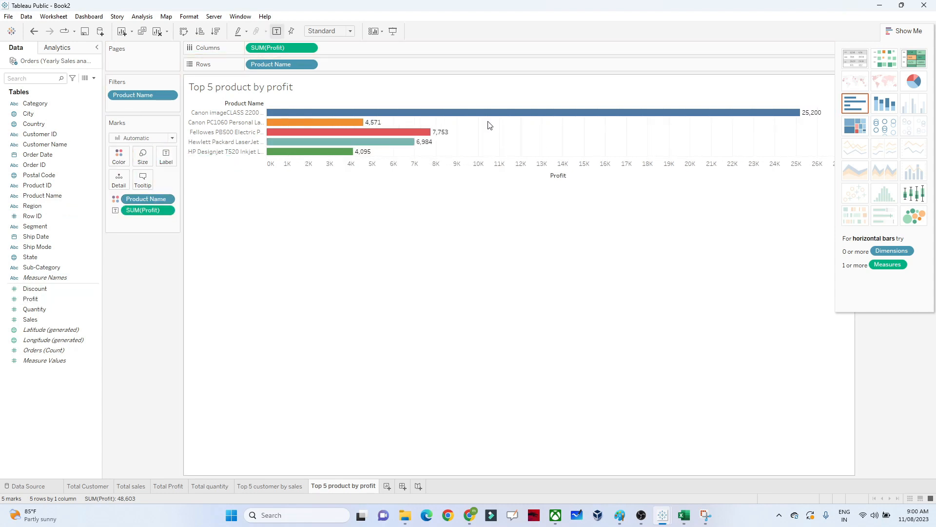
{"action": "left_click", "coordinate": [333, 31]}
{"action": "left_click", "coordinate": [325, 65]}
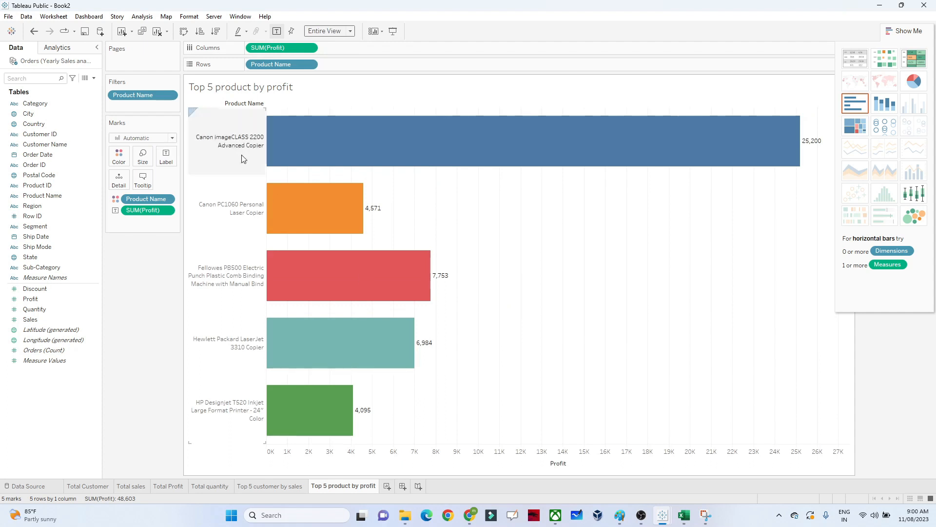
- Shorten the alias of the Canon imageCLASS 2200 Advanced Copier to Canon imageCLAS
{"action": "right_click", "coordinate": [220, 138]}
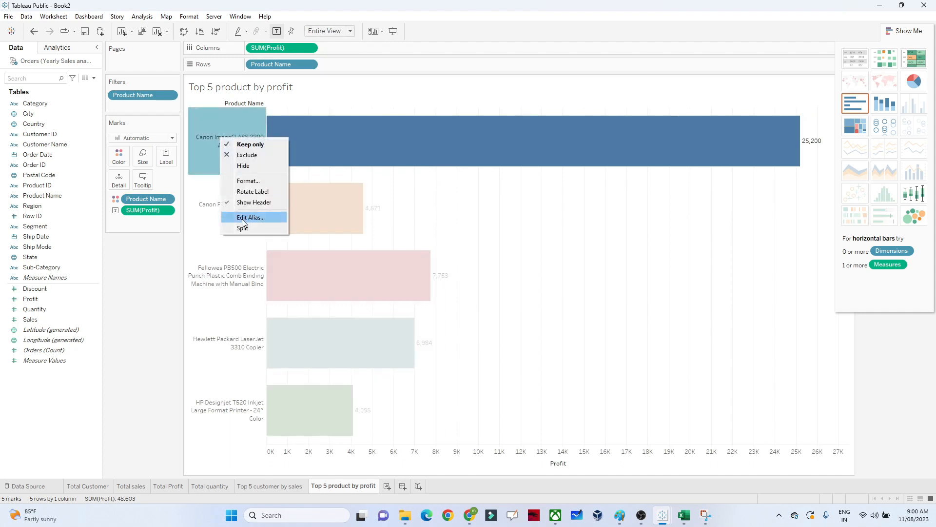
{"action": "left_click", "coordinate": [243, 218]}
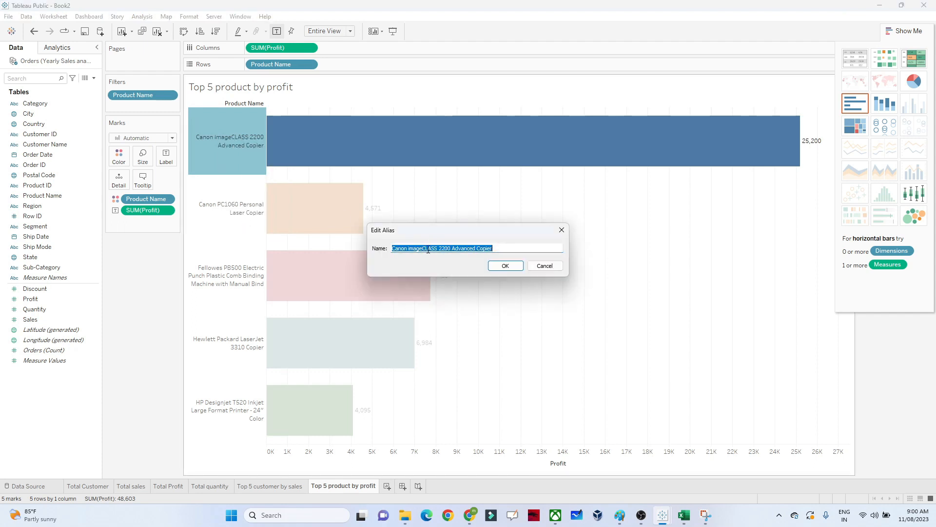
{"action": "left_click_drag", "start_coordinate": [437, 247], "coordinate": [504, 244]}
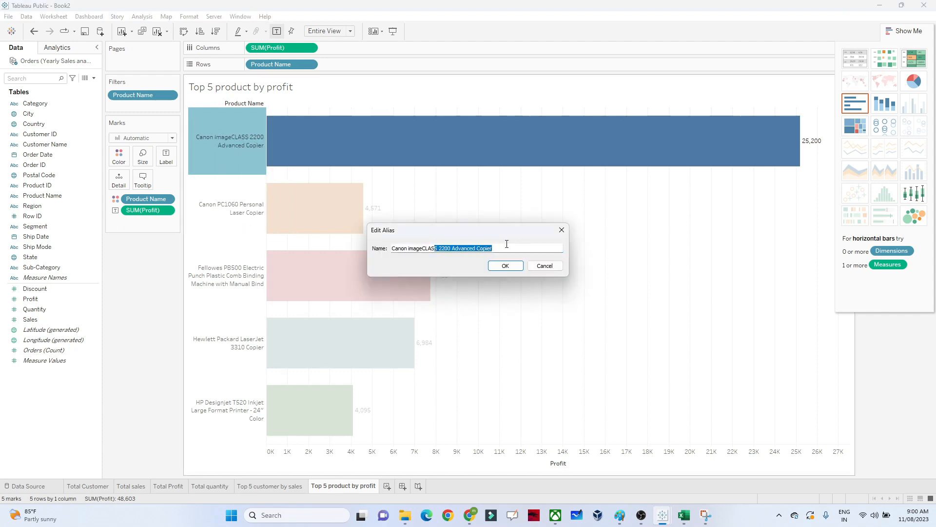
{"action": "key", "text": "BackSpace"}
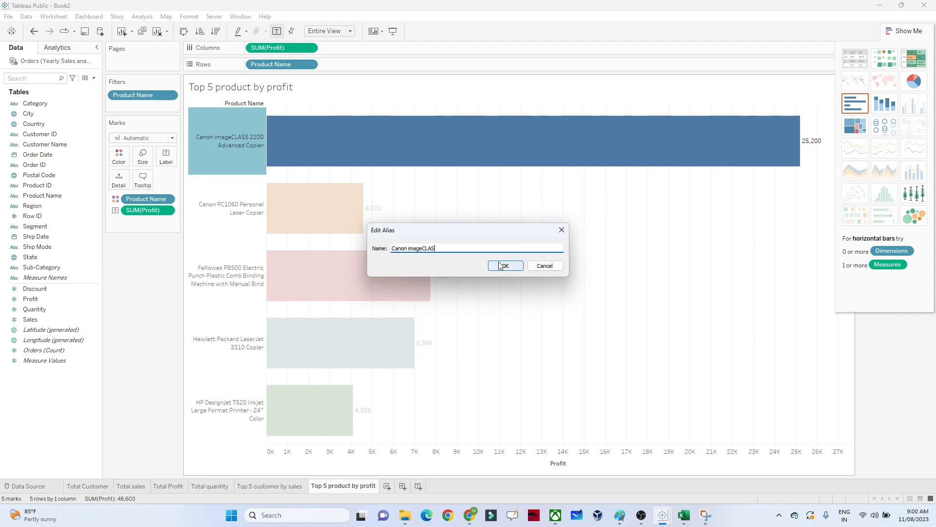
{"action": "left_click", "coordinate": [502, 266]}
- Shorten the alias of the Canon PC1060 Personal Laser Copier to Canon PC1060
{"action": "right_click", "coordinate": [241, 214]}
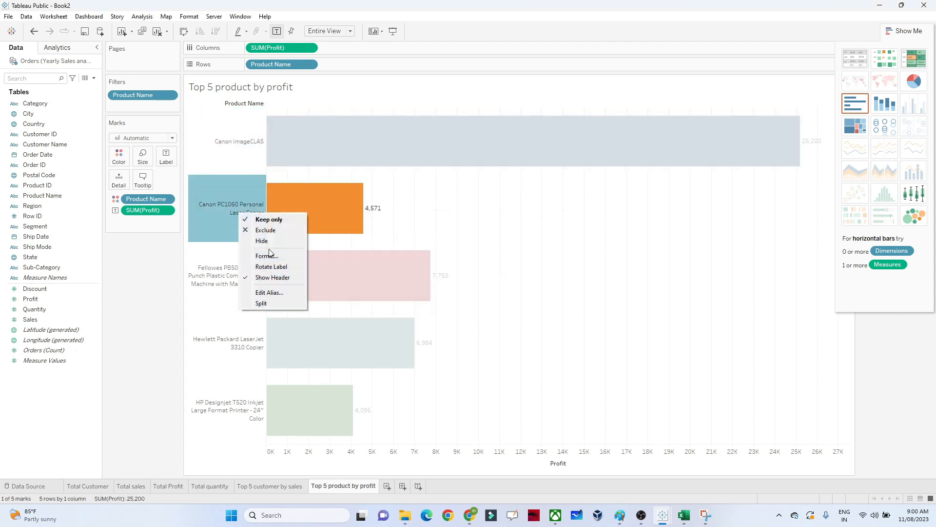
{"action": "left_click", "coordinate": [266, 292]}
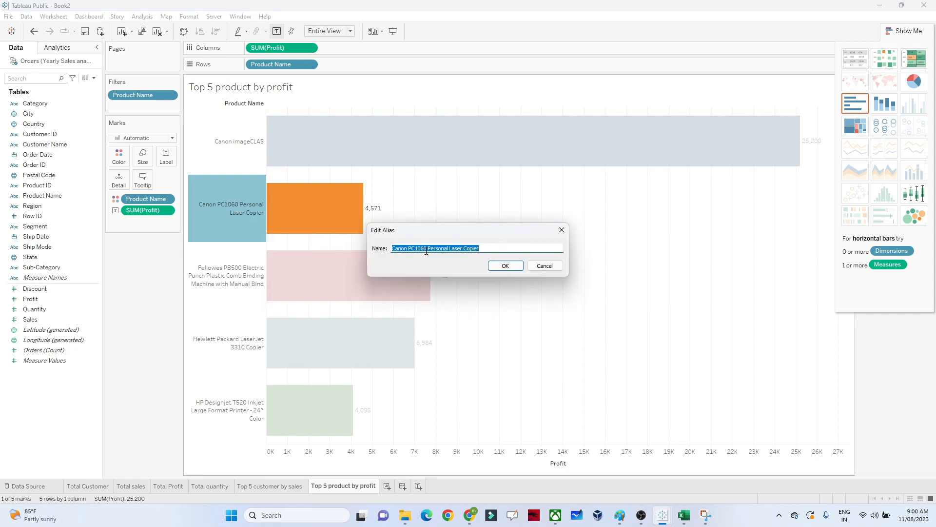
{"action": "left_click_drag", "start_coordinate": [427, 248], "coordinate": [507, 248]}
{"action": "key", "text": "BackSpace"}
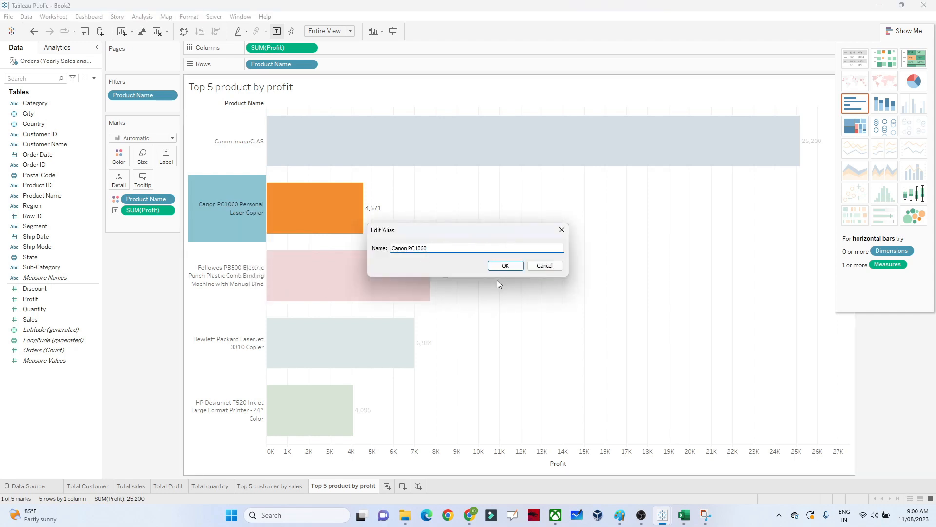
{"action": "left_click", "coordinate": [504, 264]}
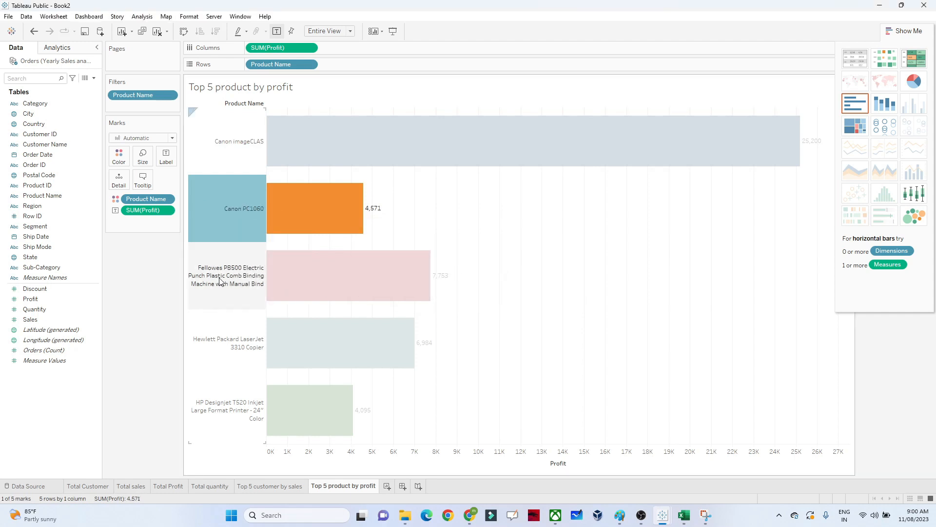
- Shorten the alias of the Fellowes comb binding machine to Fellowes PB500 Electric
{"action": "right_click", "coordinate": [219, 277]}
{"action": "left_click", "coordinate": [254, 358]}
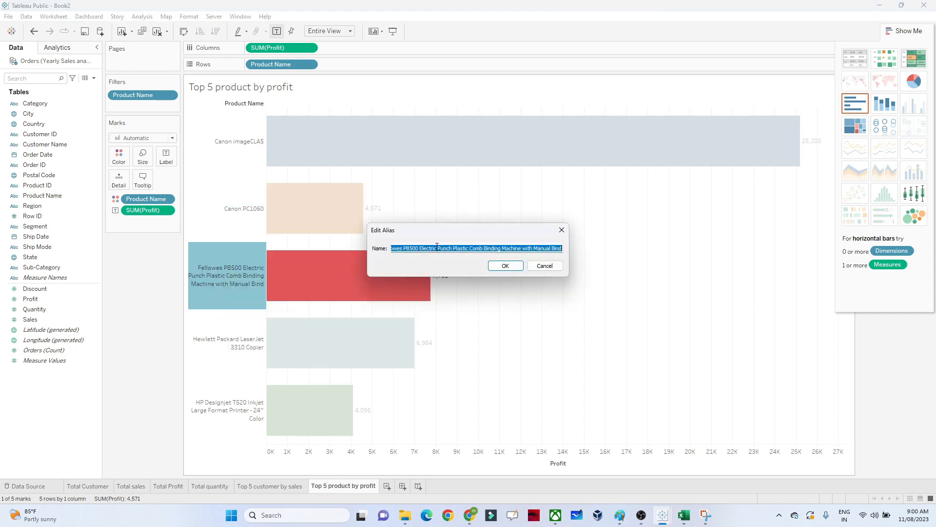
{"action": "left_click_drag", "start_coordinate": [437, 248], "coordinate": [595, 255]}
{"action": "key", "text": "BackSpace"}
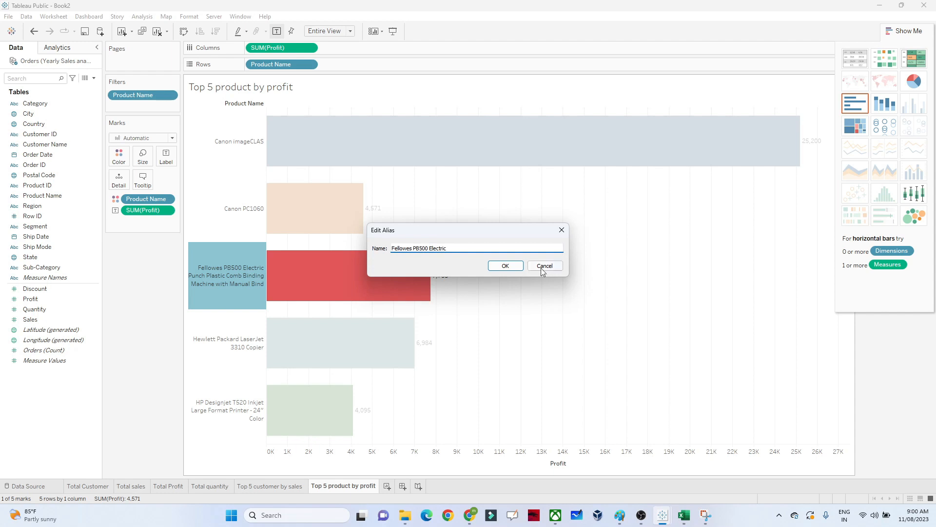
{"action": "left_click", "coordinate": [501, 268]}
- Shorten the alias of the Hewlett Packard LaserJet 3310 Copier to Hewlett Packard Lase
{"action": "right_click", "coordinate": [256, 342]}
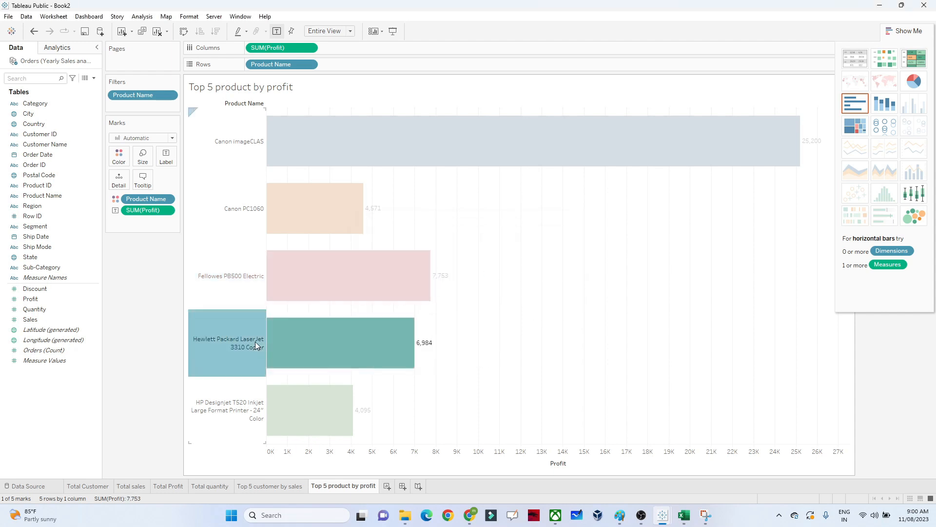
{"action": "left_click", "coordinate": [283, 422]}
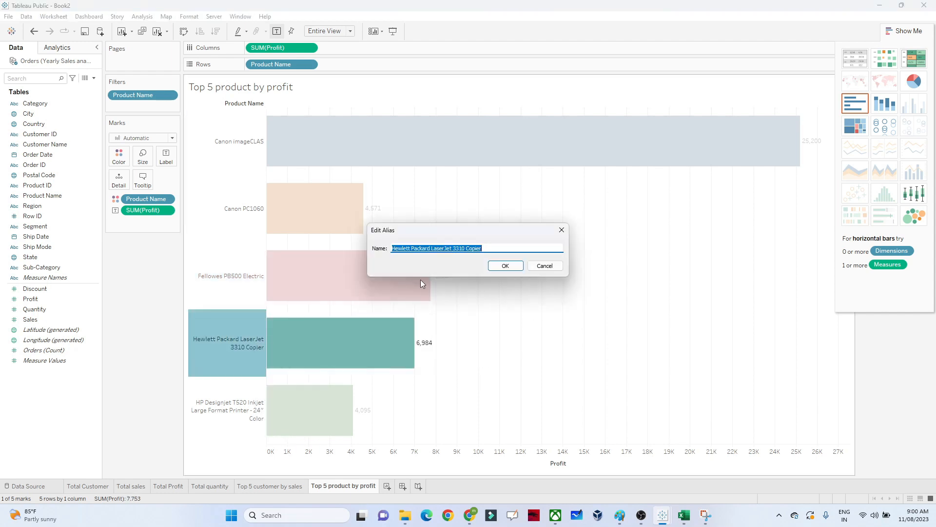
{"action": "left_click_drag", "start_coordinate": [444, 245], "coordinate": [500, 246]}
{"action": "key", "text": "BackSpace"}
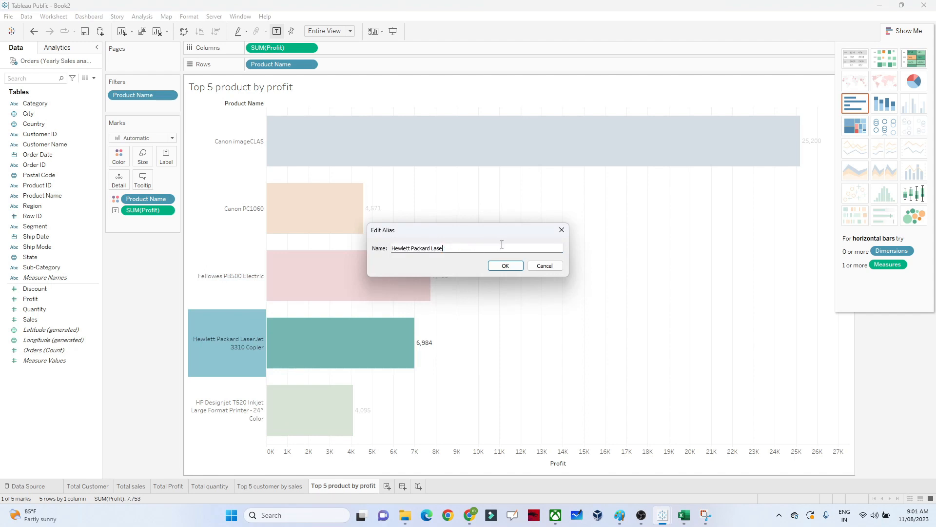
{"action": "left_click", "coordinate": [505, 265]}
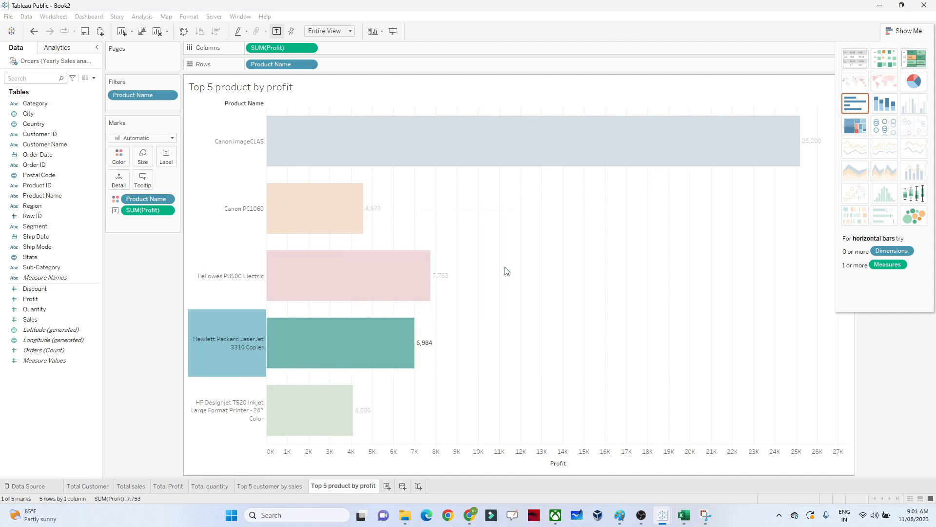
- Shorten the alias of the HP Designjet T520 printer to HP Designje and clear the highlighting on the chart
{"action": "right_click", "coordinate": [208, 413]}
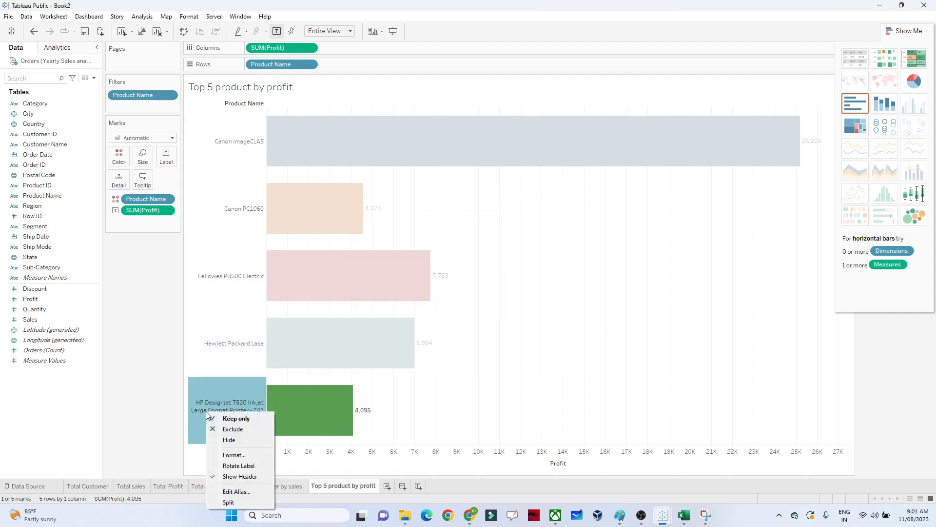
{"action": "left_click", "coordinate": [237, 491]}
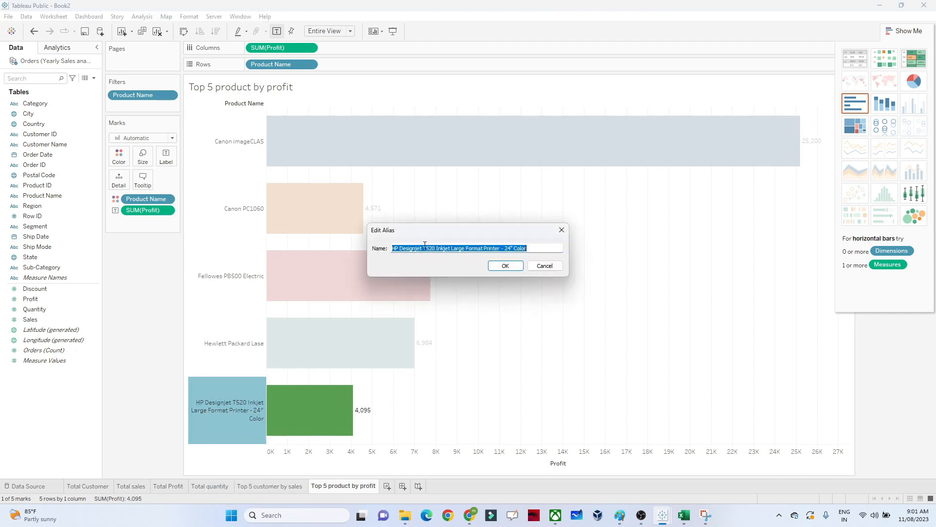
{"action": "left_click_drag", "start_coordinate": [422, 249], "coordinate": [600, 261]}
{"action": "key", "text": "BackSpace"}
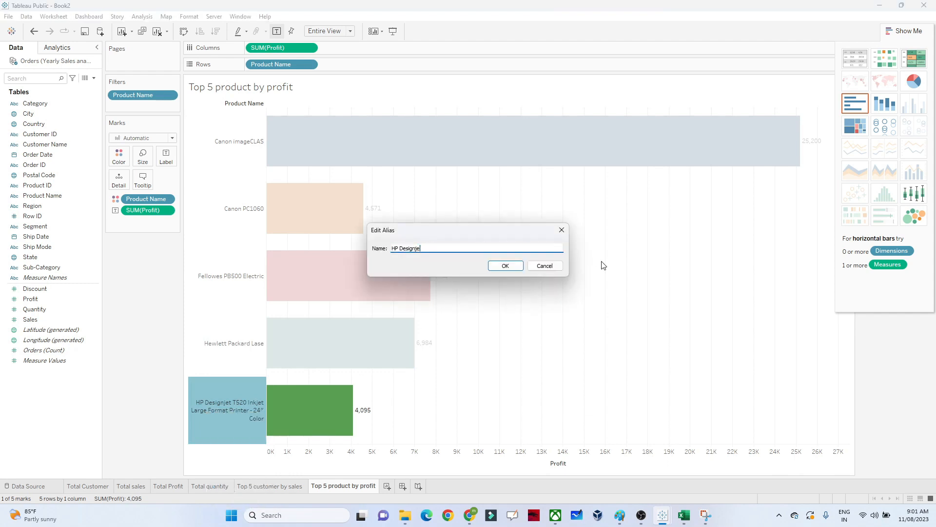
{"action": "left_click", "coordinate": [505, 265]}
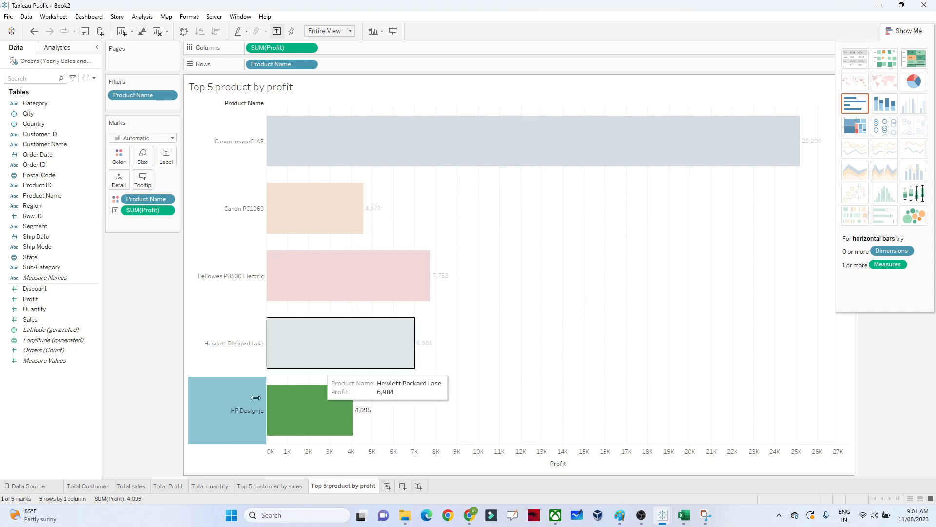
{"action": "left_click", "coordinate": [229, 411]}
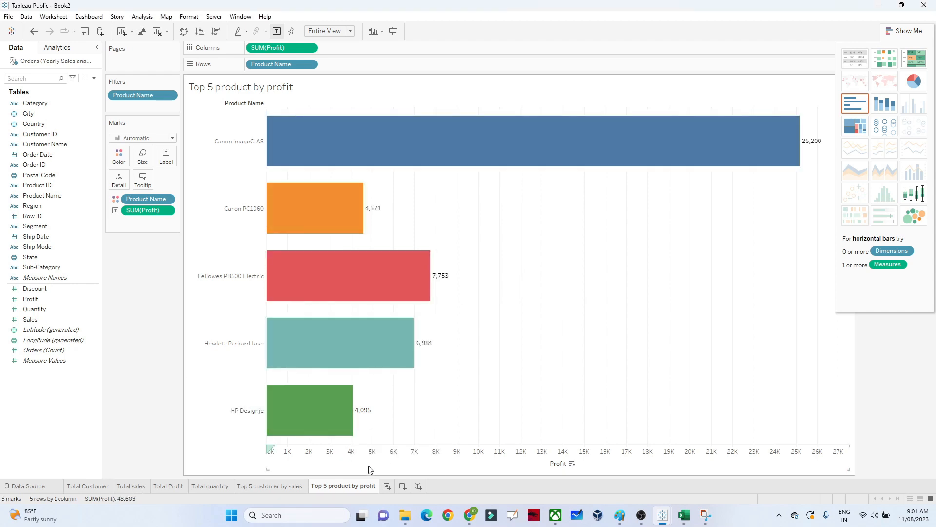
- Add a worksheet named Top region by sales
{"action": "left_click", "coordinate": [386, 487]}
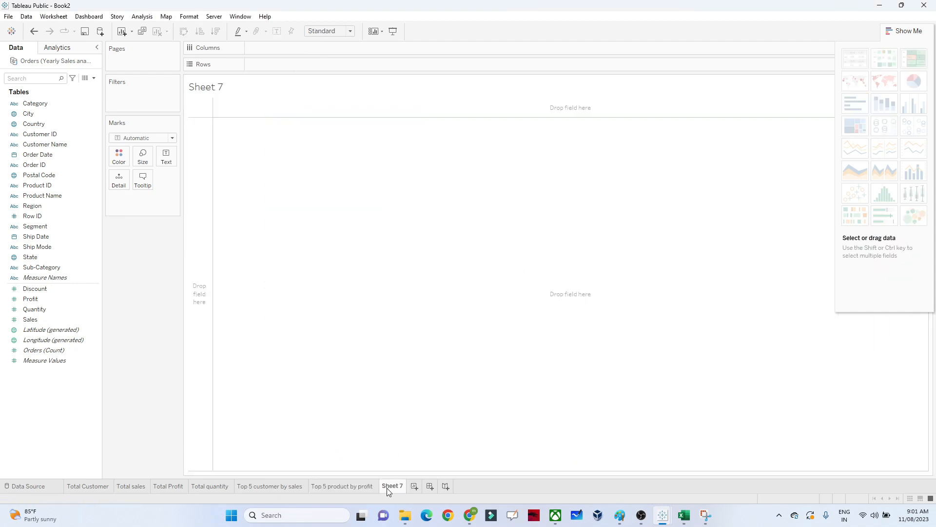
{"action": "double_click", "coordinate": [387, 486]}
{"action": "type", "text": "Top region by sa"}
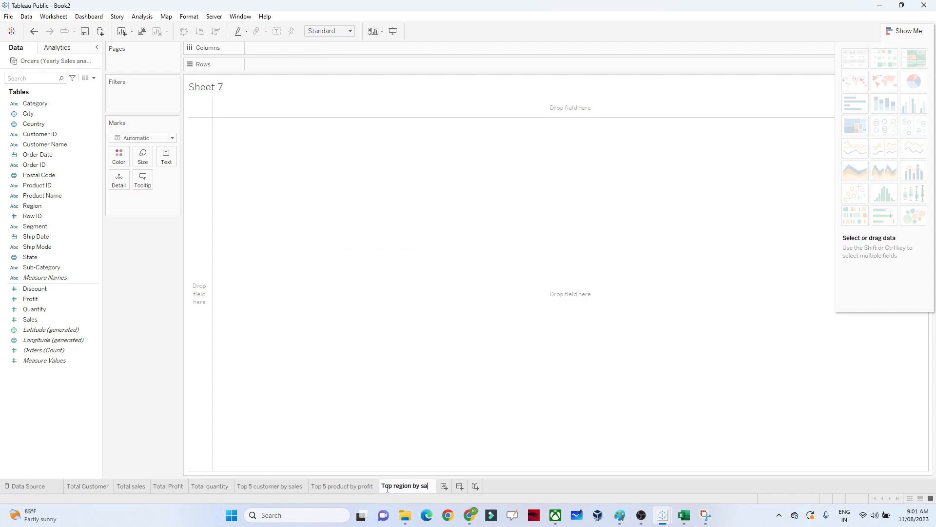
{"action": "type", "text": "les"}
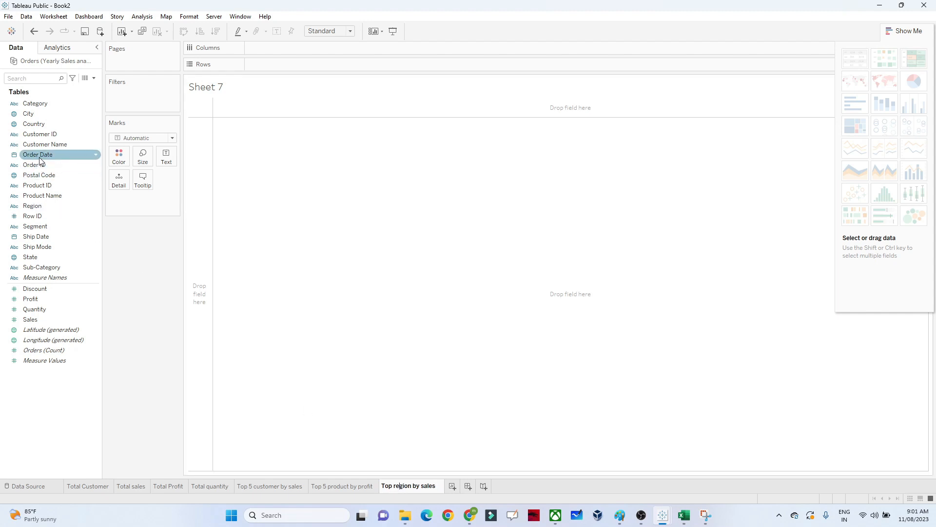
- Build a pie chart of Sales by Region on the Top region by sales worksheet
{"action": "left_click", "coordinate": [44, 205]}
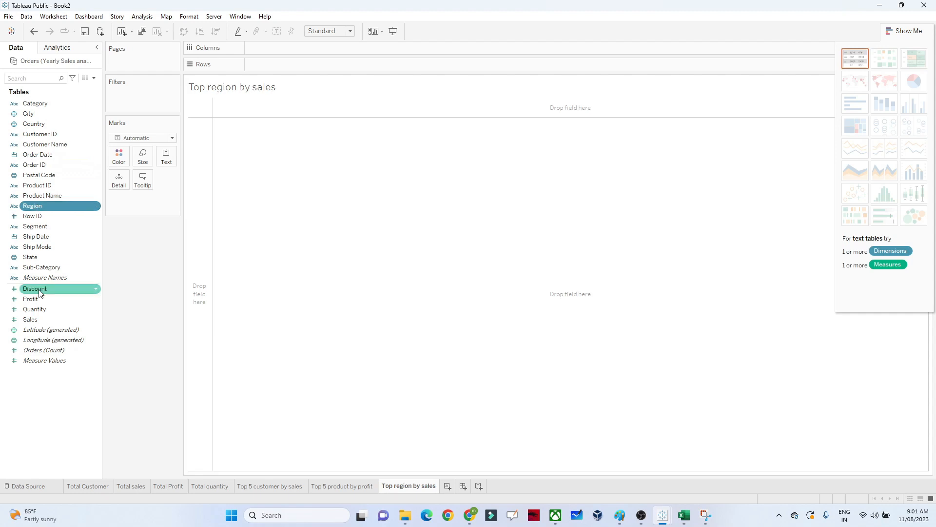
{"action": "left_click", "coordinate": [30, 323], "text": "ctrl"}
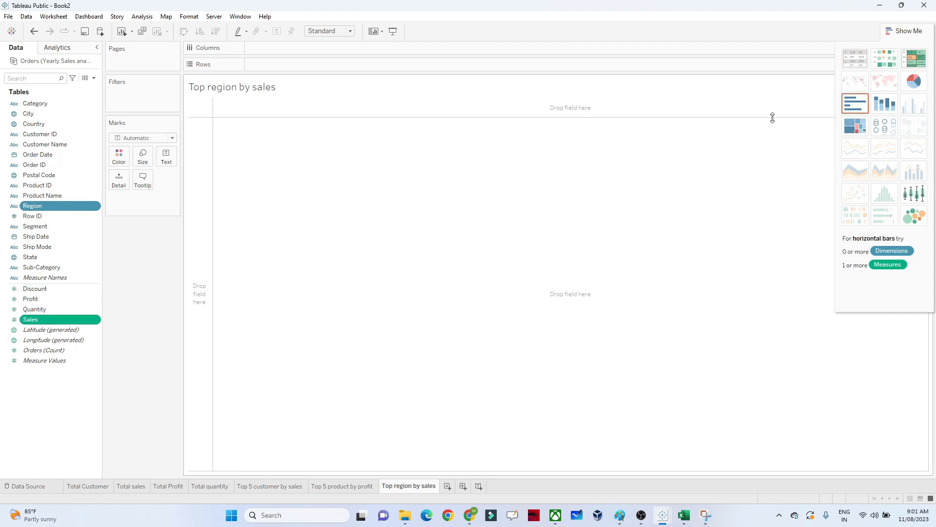
{"action": "left_click", "coordinate": [921, 80]}
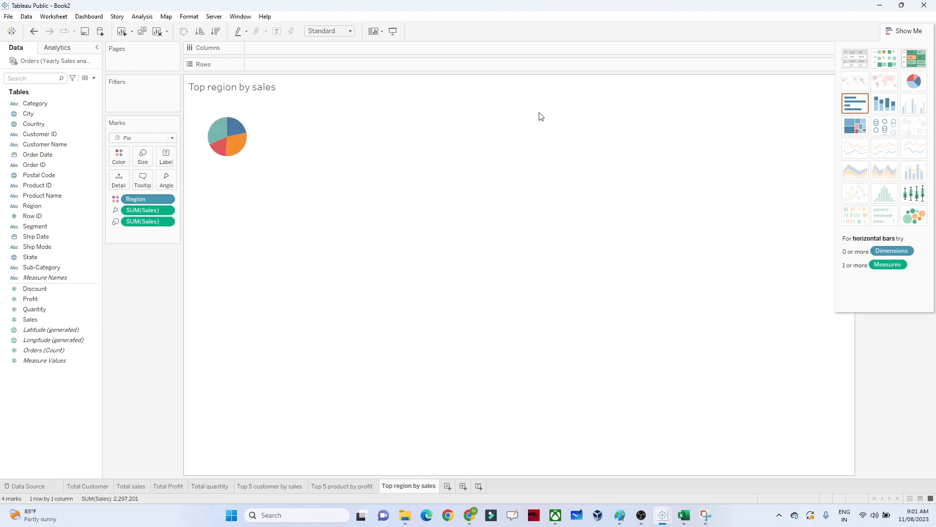
- Enlarge the pie marks and fit the chart to Entire View
{"action": "left_click", "coordinate": [138, 165]}
{"action": "left_click_drag", "start_coordinate": [162, 184], "coordinate": [181, 183]}
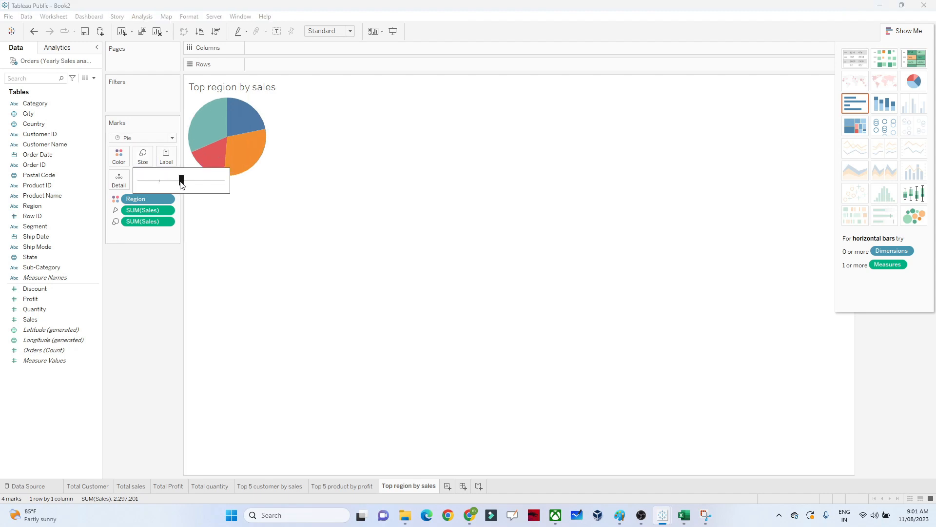
{"action": "left_click", "coordinate": [332, 34]}
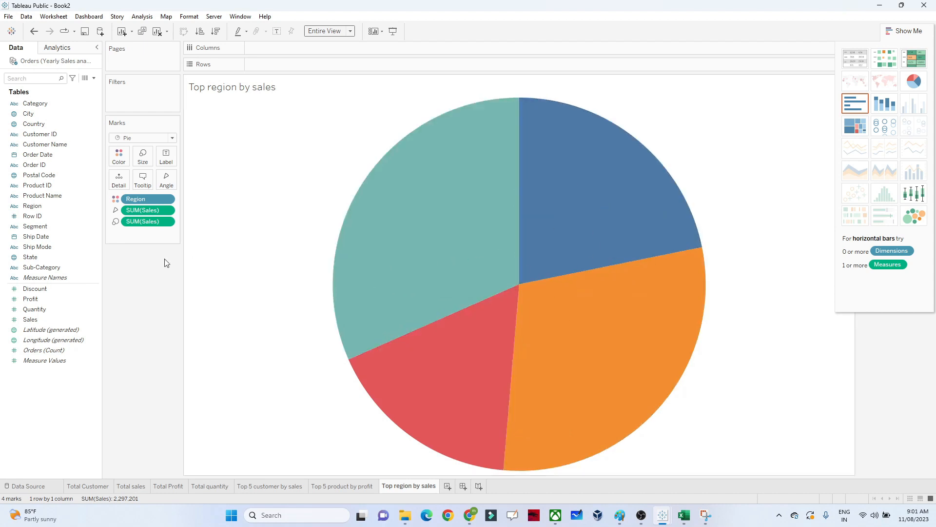
- Label the pie slices with Sales as percent of total and with the Region name
{"action": "left_click_drag", "start_coordinate": [37, 320], "coordinate": [163, 161]}
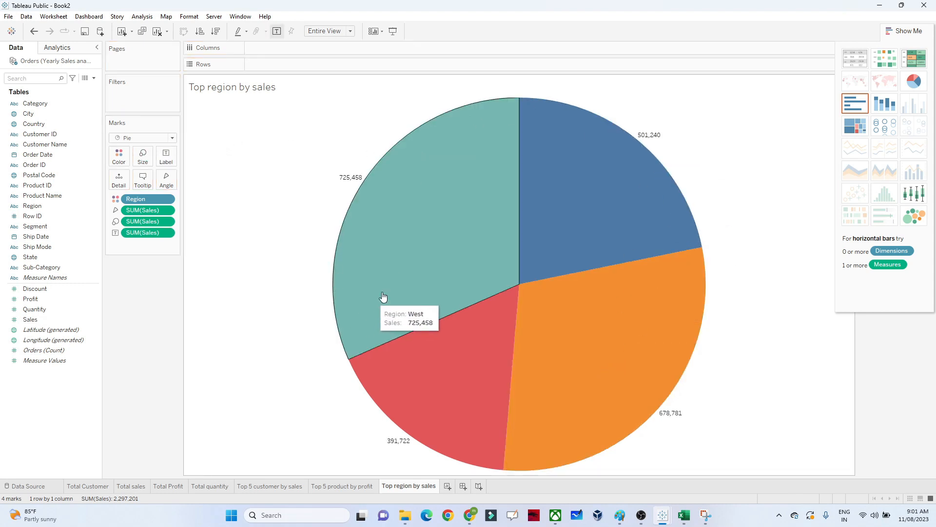
{"action": "right_click", "coordinate": [166, 233]}
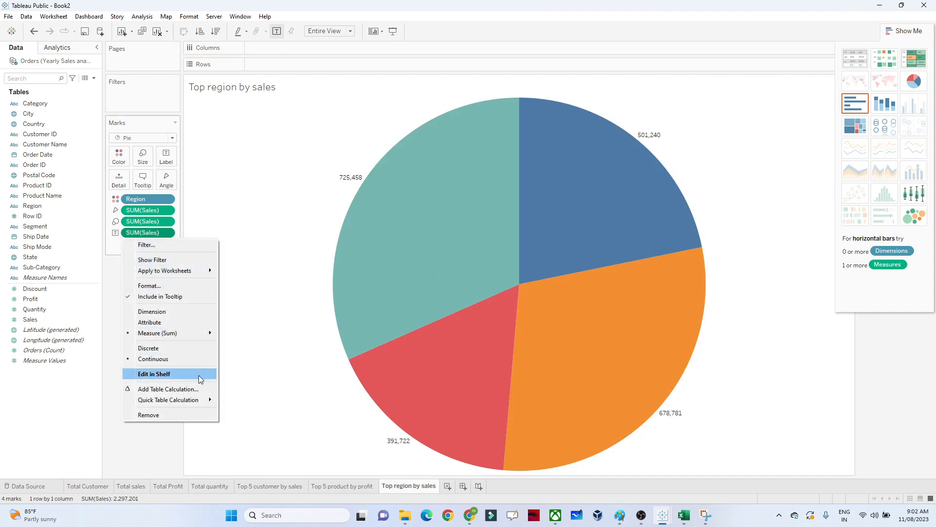
{"action": "mouse_move", "coordinate": [204, 401]}
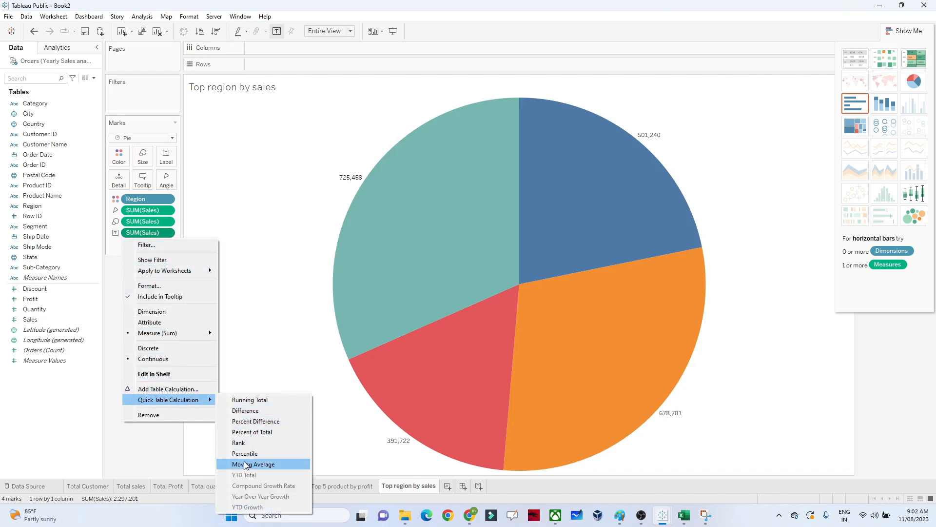
{"action": "left_click", "coordinate": [259, 432]}
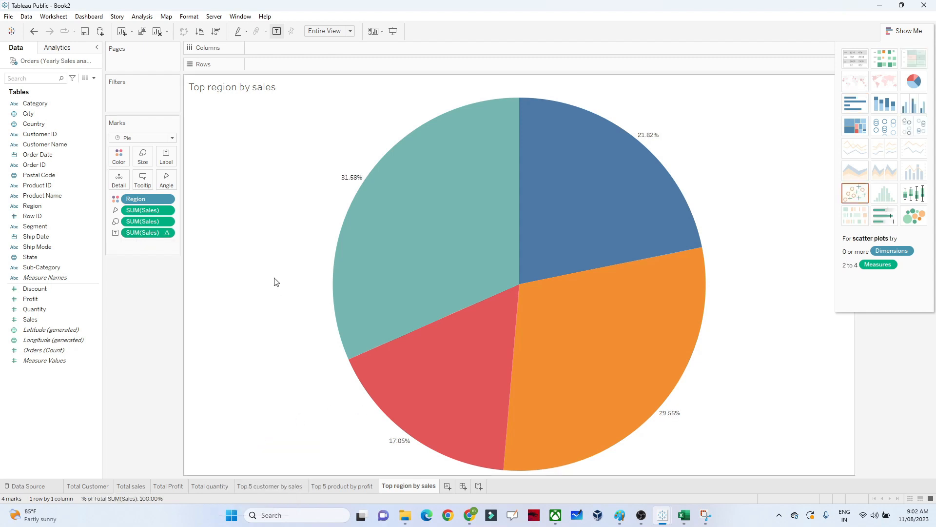
{"action": "mouse_move", "coordinate": [366, 198]}
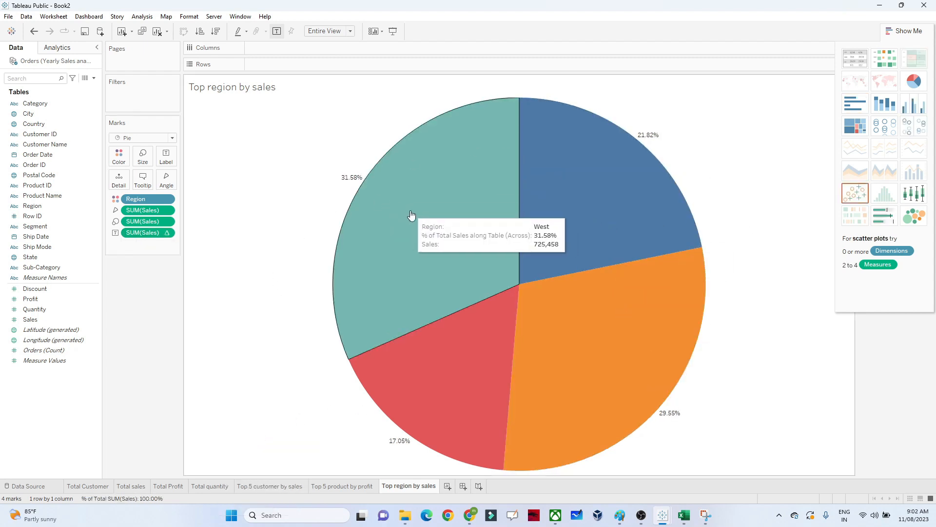
{"action": "mouse_move", "coordinate": [620, 381]}
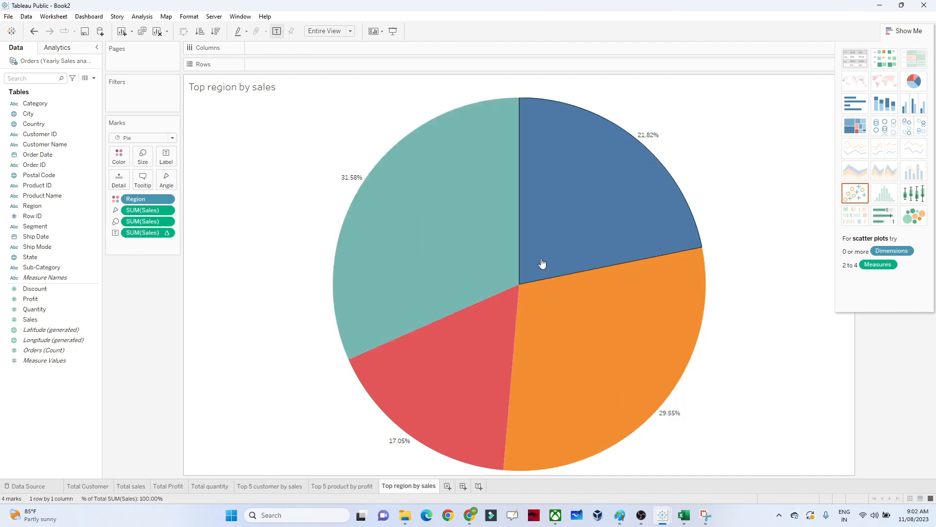
{"action": "mouse_move", "coordinate": [475, 381]}
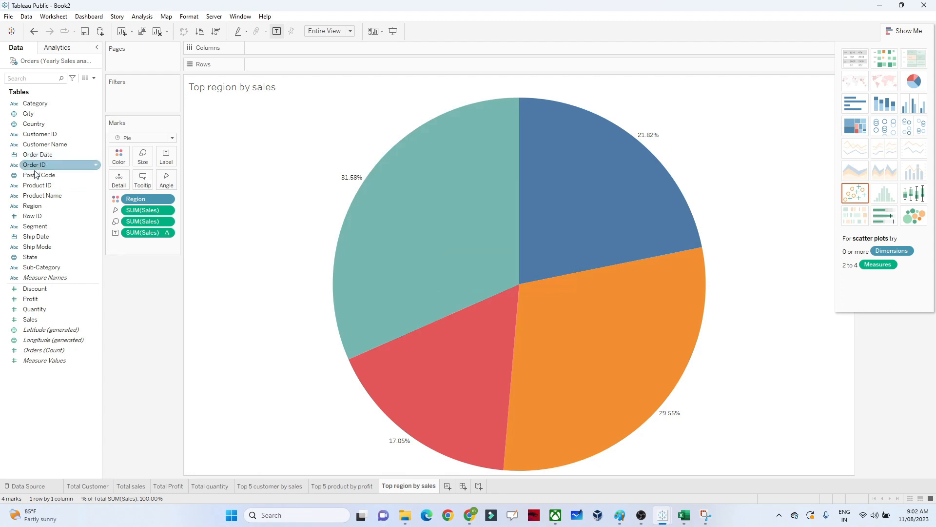
{"action": "left_click_drag", "start_coordinate": [36, 208], "coordinate": [168, 160]}
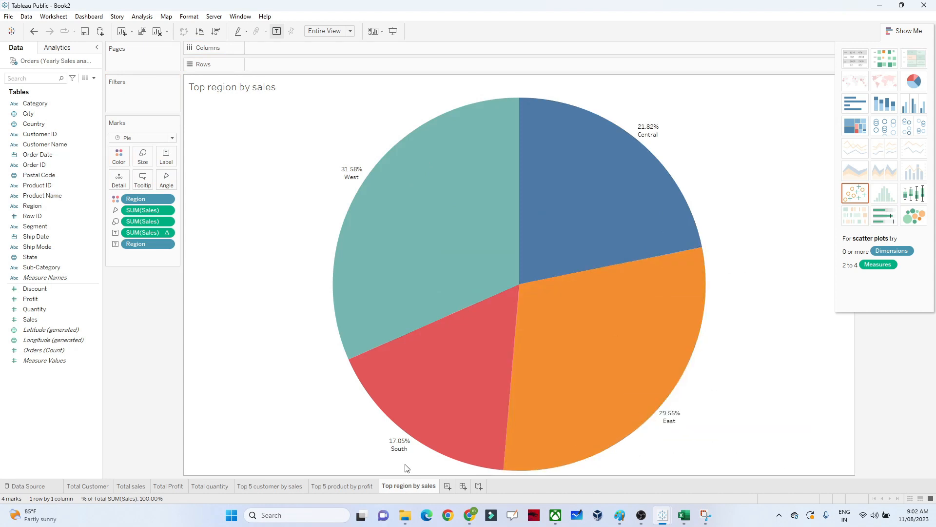
- Add a worksheet named Sales vs profit trend
{"action": "left_click", "coordinate": [447, 487]}
{"action": "double_click", "coordinate": [450, 488]}
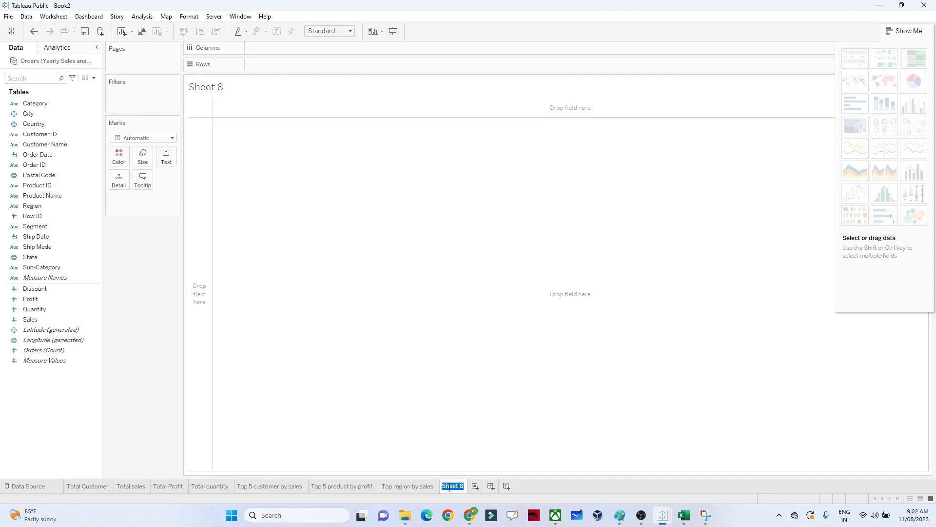
{"action": "type", "text": "Sales trend"}
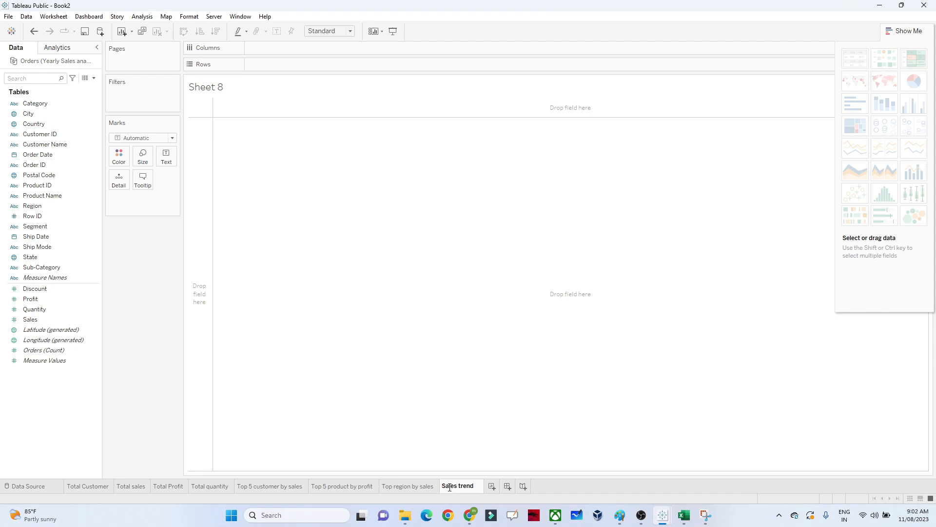
{"action": "key", "text": "BackSpace"}
{"action": "key", "text": "BackSpace"}
{"action": "key", "text": "BackSpace"}
{"action": "key", "text": "BackSpace"}
{"action": "key", "text": "BackSpace"}
{"action": "type", "text": "vs profit trend"}
{"action": "key", "text": "Return"}
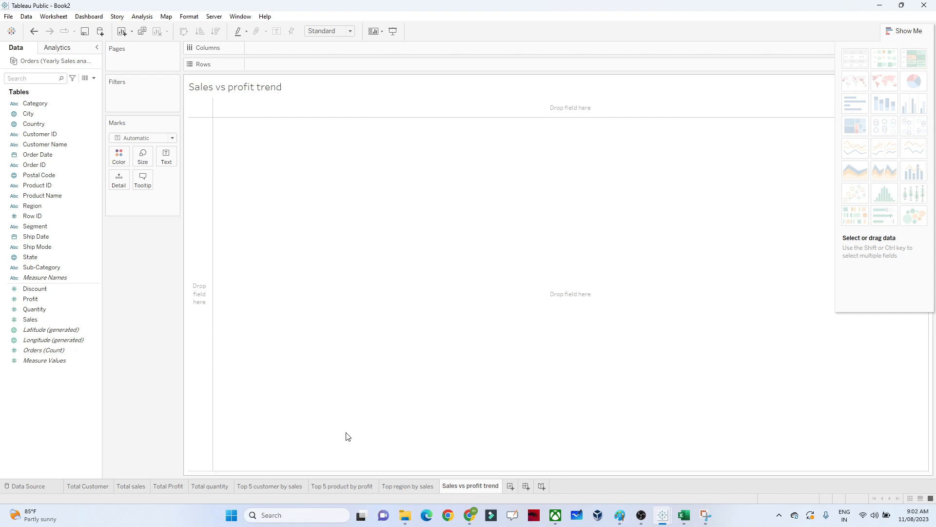
- Build a continuous line chart of Sales and Profit by year of Order Date
{"action": "left_click", "coordinate": [47, 320]}
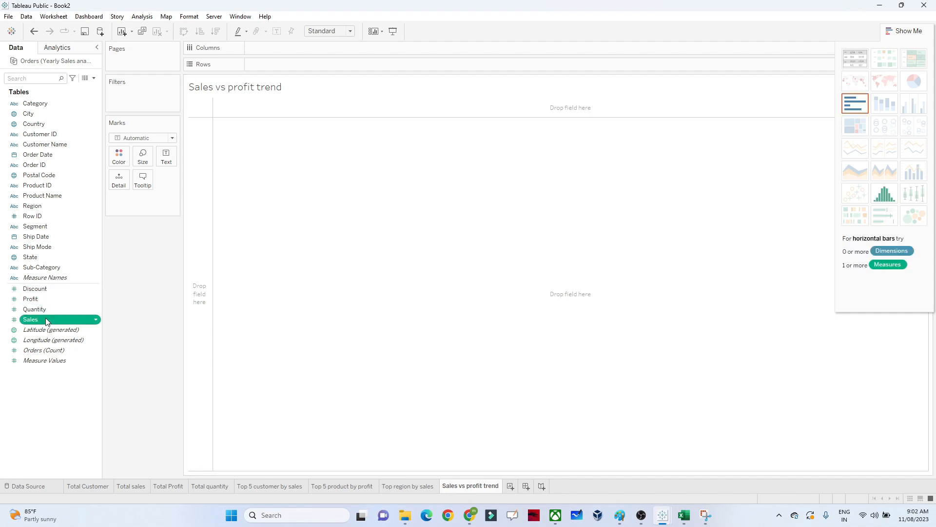
{"action": "left_click", "coordinate": [33, 299], "text": "ctrl"}
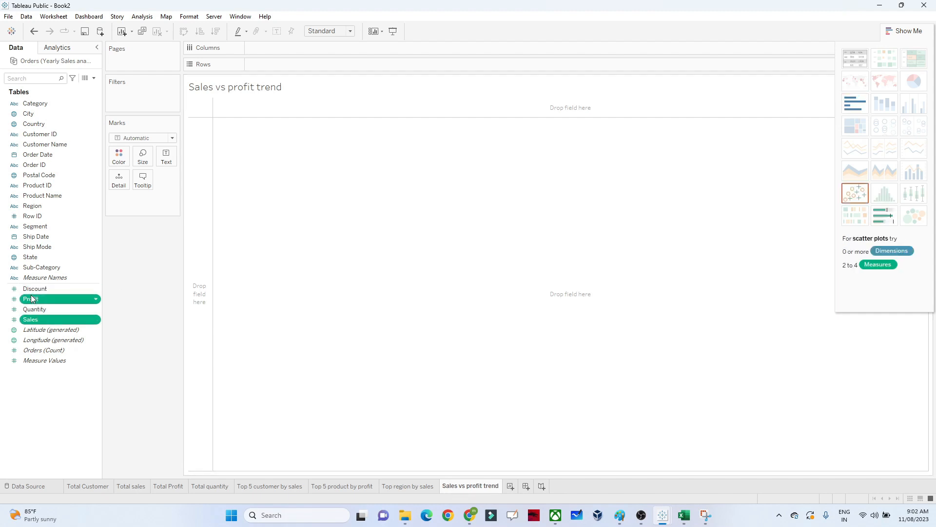
{"action": "left_click", "coordinate": [38, 155], "text": "ctrl"}
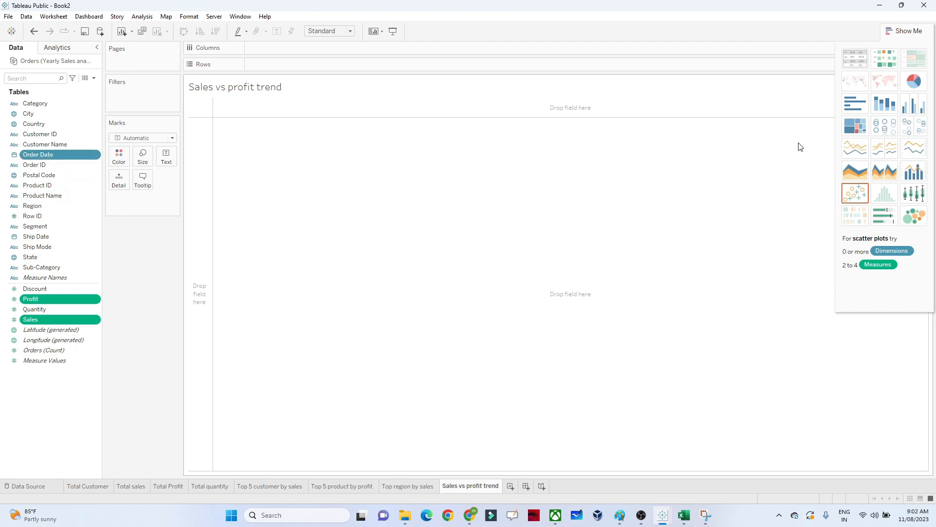
{"action": "left_click", "coordinate": [846, 149]}
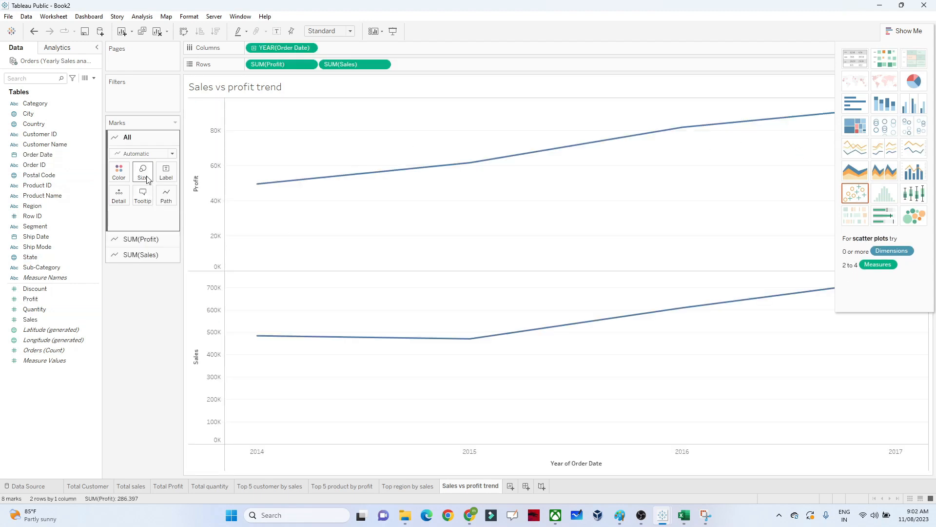
- Label the Profit line with its Profit values and the Sales line with its Sales values
{"action": "left_click", "coordinate": [144, 240]}
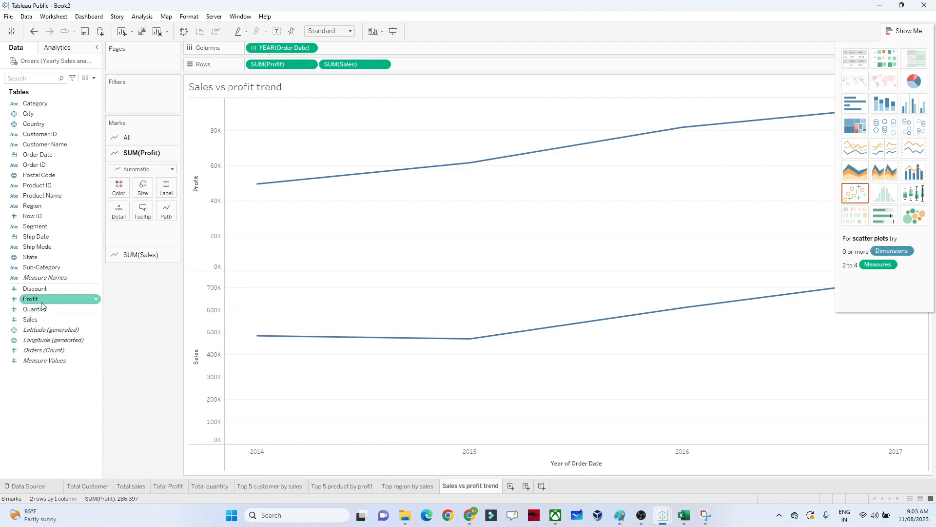
{"action": "left_click_drag", "start_coordinate": [30, 298], "coordinate": [167, 192]}
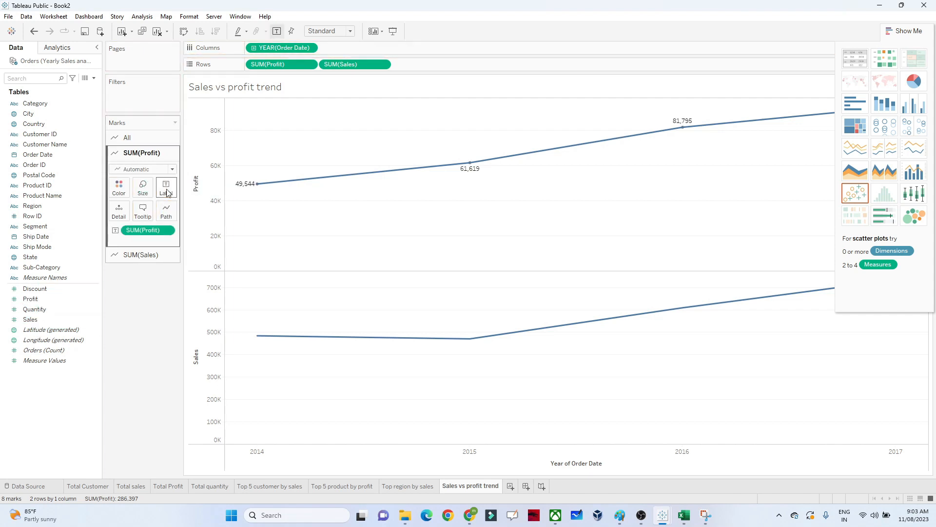
{"action": "left_click", "coordinate": [141, 254]}
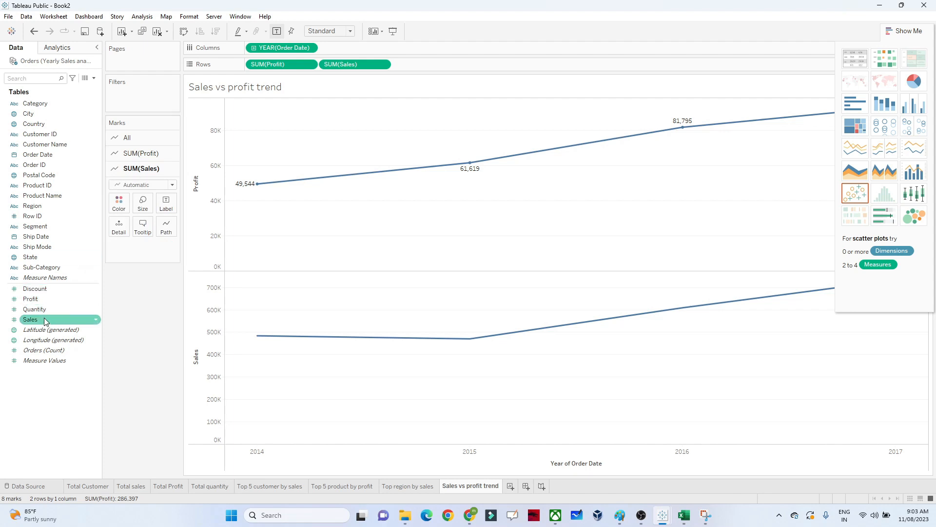
{"action": "left_click_drag", "start_coordinate": [31, 320], "coordinate": [169, 205]}
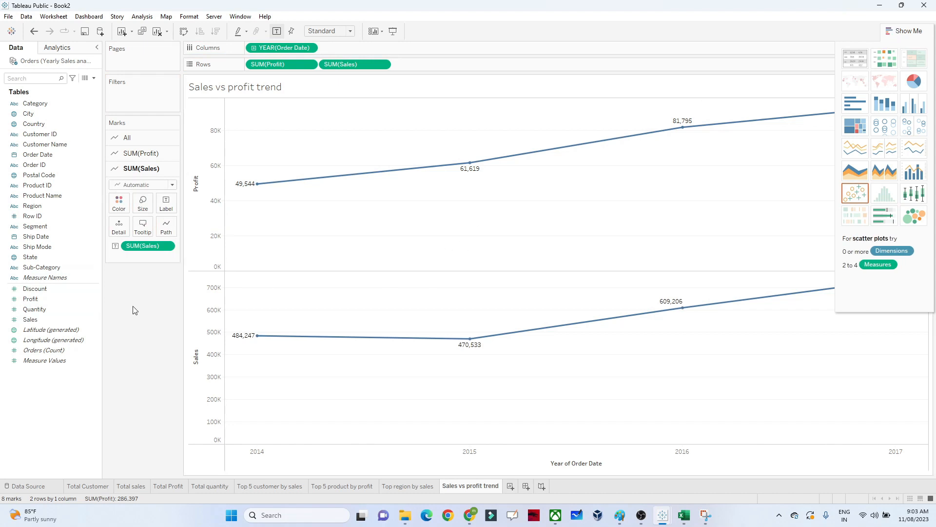
- Color the Sales line by Sales and hide the chart suggestions to reveal the full chart
{"action": "left_click", "coordinate": [45, 320]}
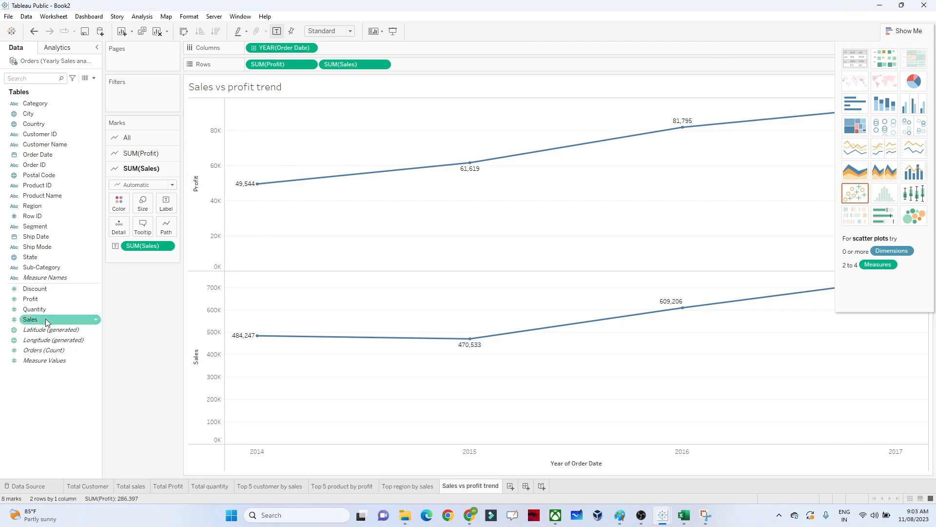
{"action": "left_click_drag", "start_coordinate": [47, 322], "coordinate": [112, 202]}
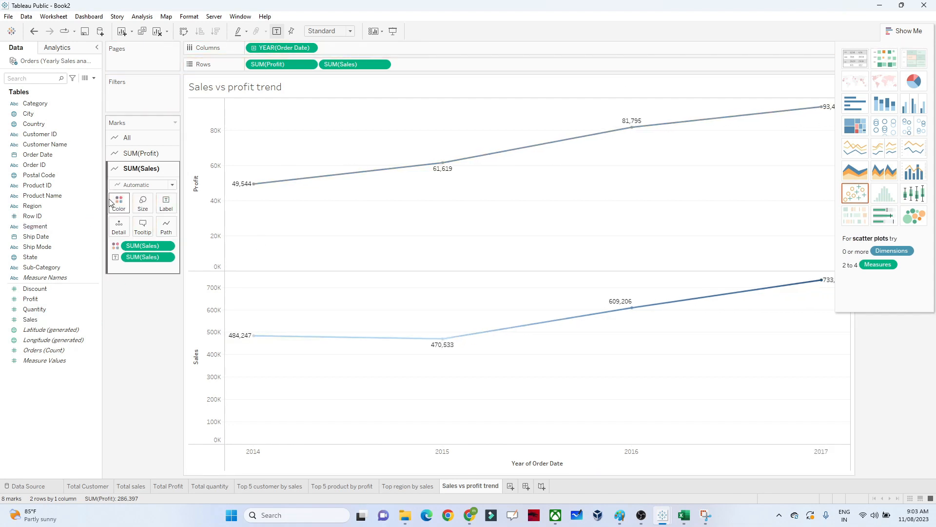
{"action": "left_click", "coordinate": [905, 32]}
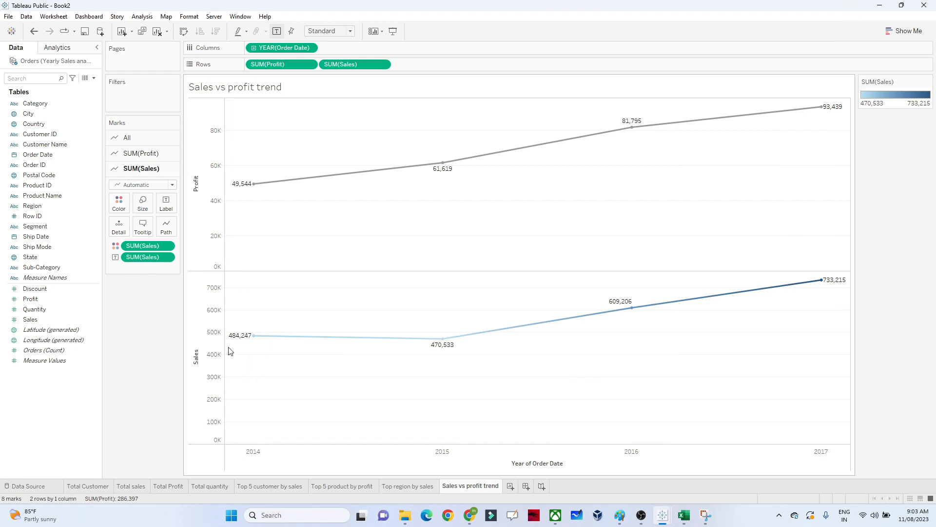
- Reorder the row fields so the Sales chart sits above the Profit chart
{"action": "left_click_drag", "start_coordinate": [201, 338], "coordinate": [205, 138]}
{"action": "mouse_move", "coordinate": [209, 236]}
{"action": "left_mouse_down"}
{"action": "mouse_move", "coordinate": [205, 483]}
{"action": "mouse_move", "coordinate": [195, 418]}
{"action": "mouse_move", "coordinate": [208, 82]}
{"action": "mouse_move", "coordinate": [253, 267]}
{"action": "mouse_move", "coordinate": [248, 161]}
{"action": "mouse_move", "coordinate": [261, 211]}
{"action": "mouse_move", "coordinate": [197, 300]}
{"action": "mouse_move", "coordinate": [196, 259]}
{"action": "mouse_move", "coordinate": [195, 273]}
{"action": "mouse_move", "coordinate": [202, 252]}
{"action": "mouse_move", "coordinate": [196, 311]}
{"action": "mouse_move", "coordinate": [210, 414]}
{"action": "mouse_move", "coordinate": [196, 459]}
{"action": "mouse_move", "coordinate": [201, 445]}
{"action": "left_mouse_up"}
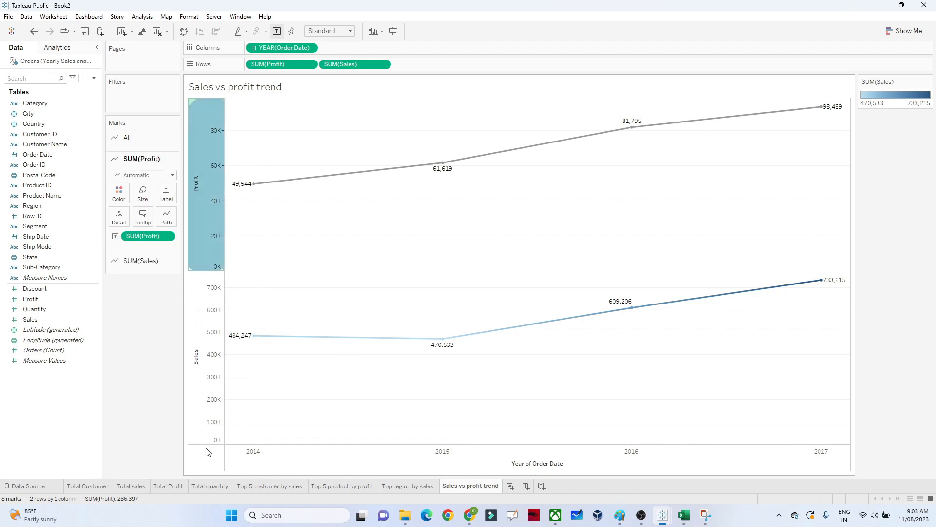
{"action": "left_click", "coordinate": [244, 396]}
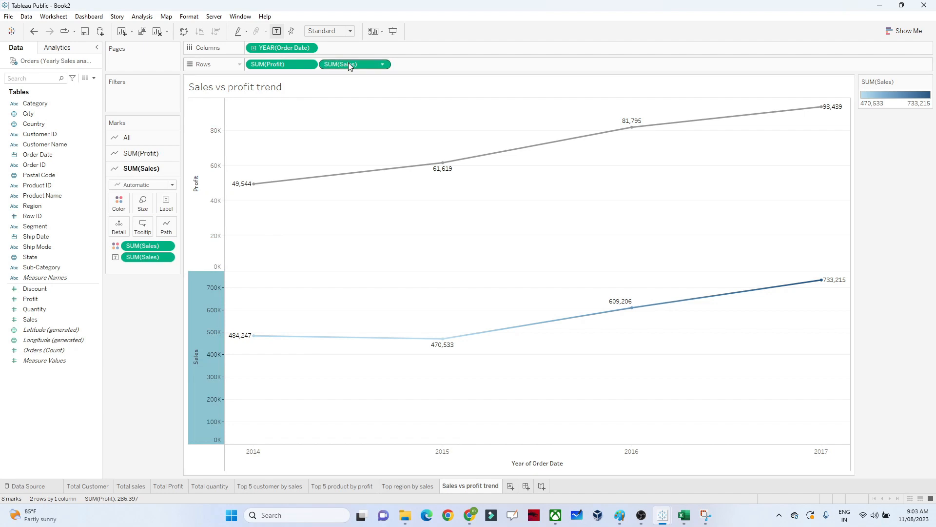
{"action": "left_click_drag", "start_coordinate": [341, 64], "coordinate": [252, 65]}
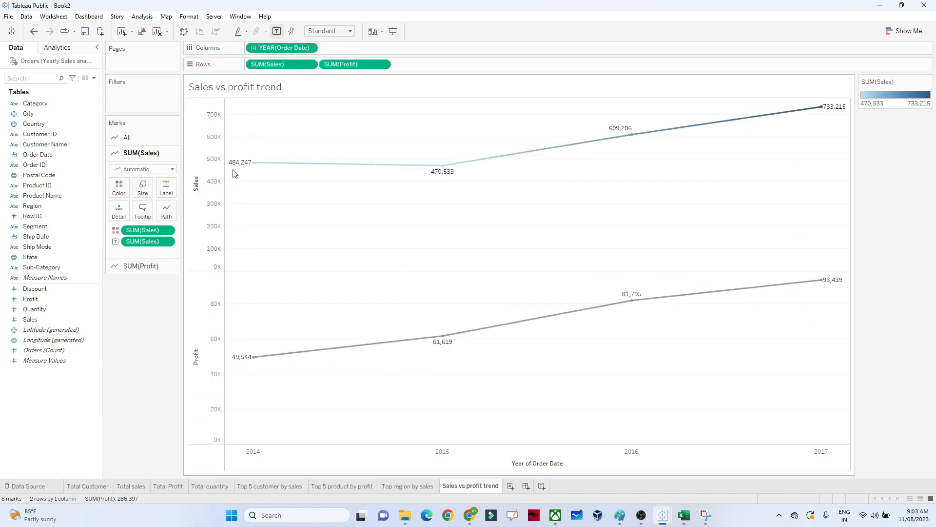
{"action": "mouse_move", "coordinate": [240, 361]}
{"action": "mouse_move", "coordinate": [245, 169]}
- Add a new worksheet after Sales vs profit trend and check the project notes in the first Paint window
{"action": "left_click", "coordinate": [510, 487]}
{"action": "double_click", "coordinate": [515, 486]}
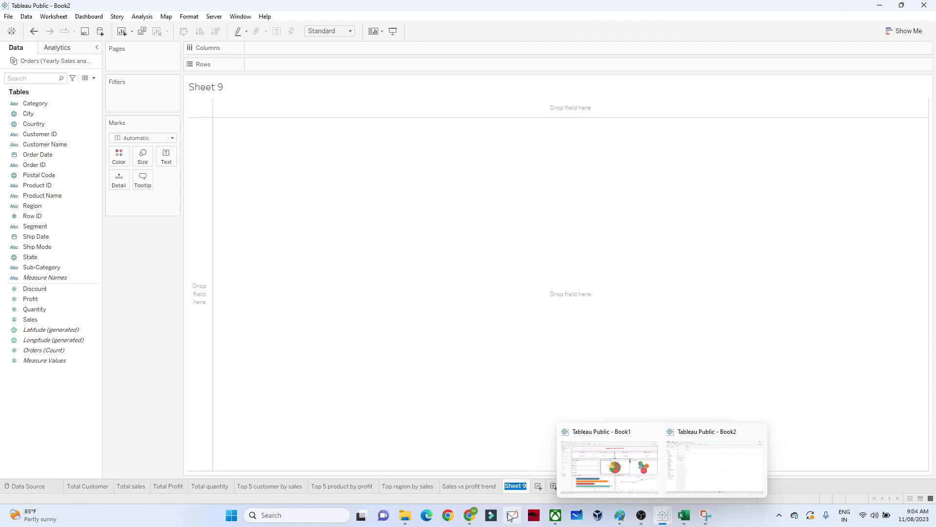
{"action": "mouse_move", "coordinate": [620, 515]}
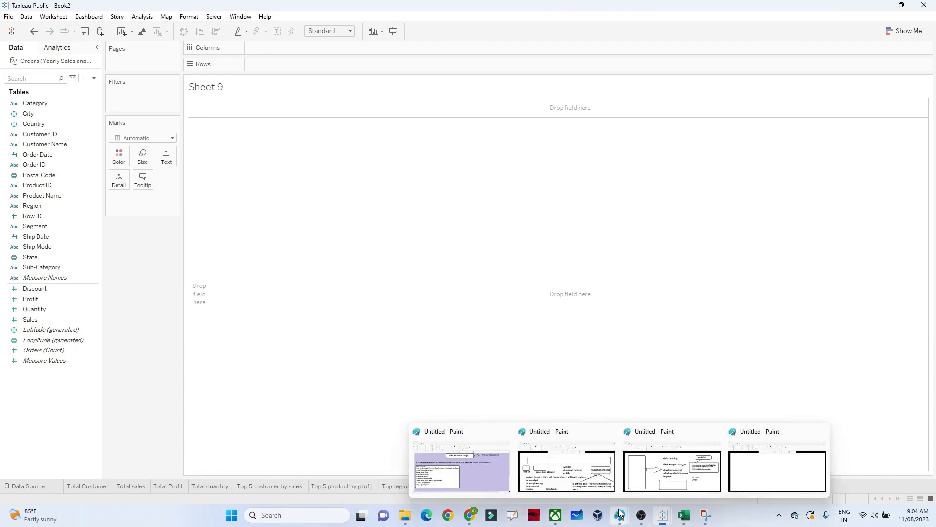
{"action": "left_click", "coordinate": [475, 482]}
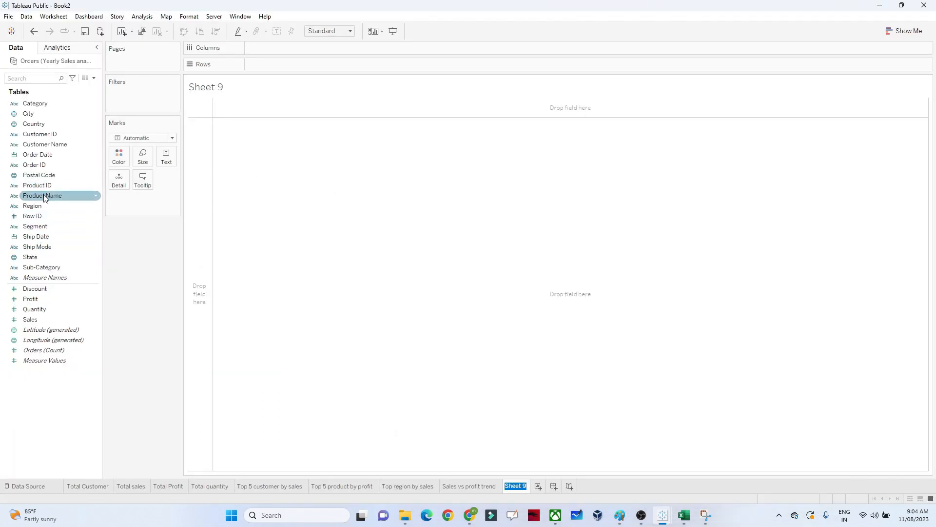
- Build a text table of Profit by City on the new worksheet from the City and Profit fields
{"action": "left_click", "coordinate": [36, 114]}
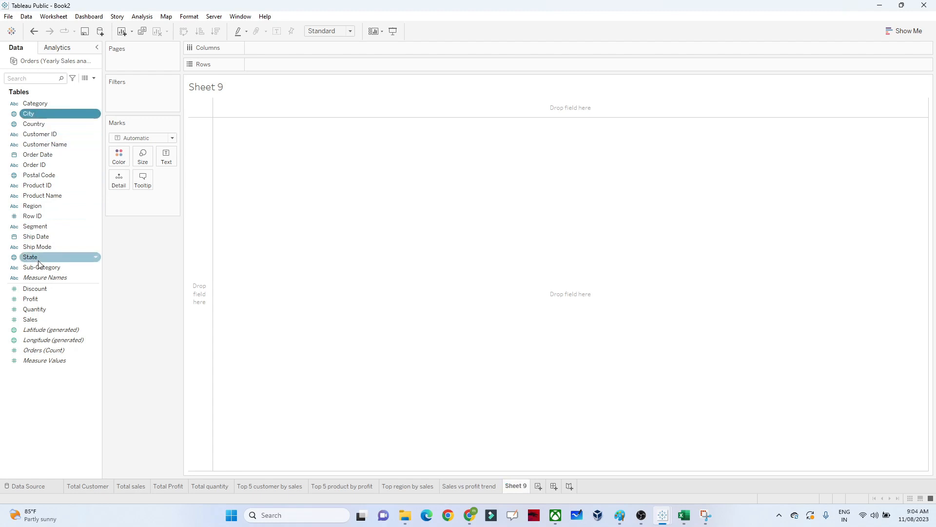
{"action": "left_click", "coordinate": [35, 303], "text": "ctrl"}
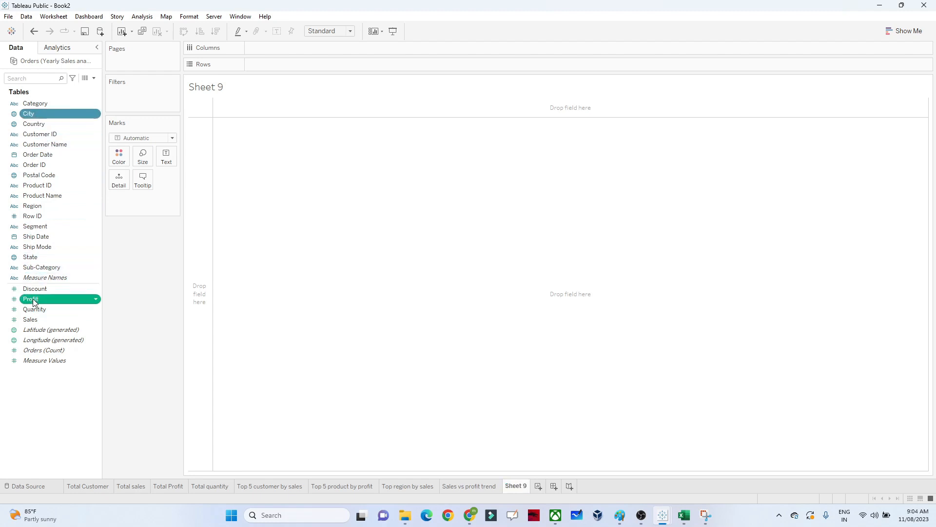
{"action": "left_click", "coordinate": [895, 33]}
{"action": "left_click", "coordinate": [854, 58]}
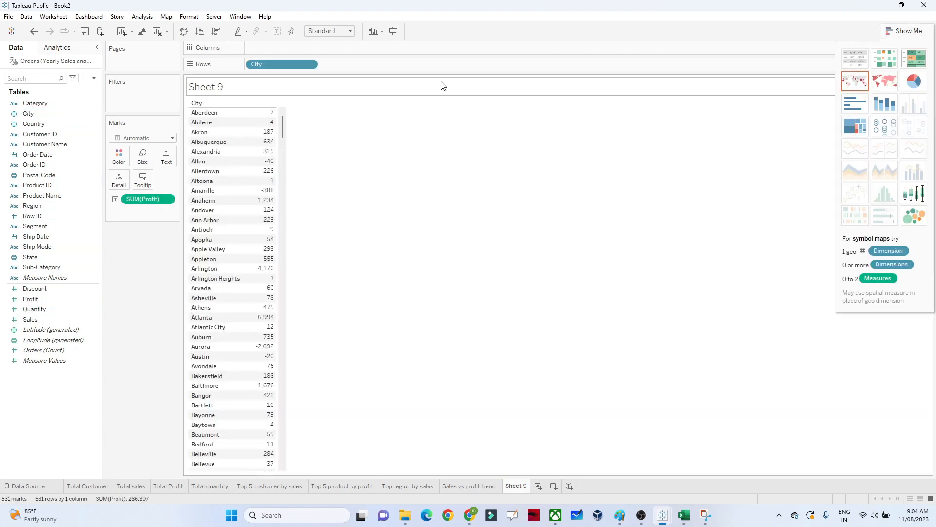
{"action": "left_click", "coordinate": [310, 64]}
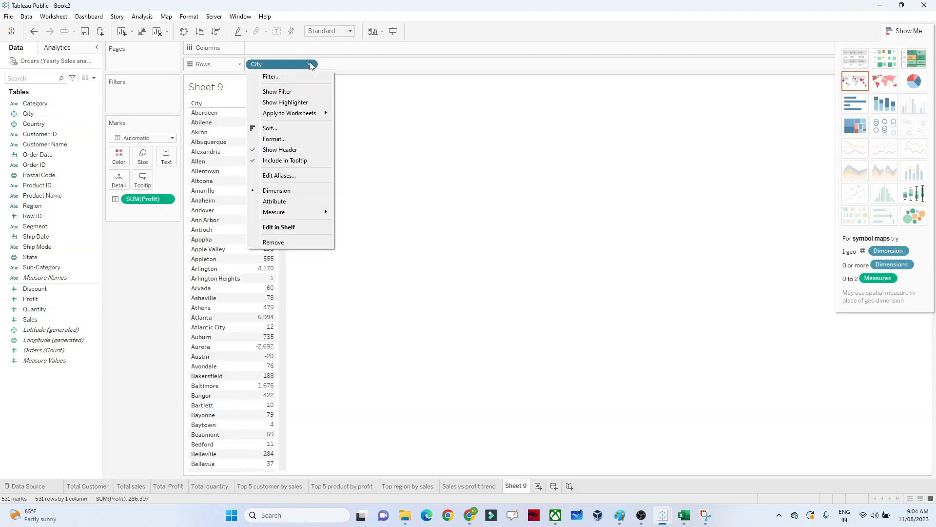
{"action": "left_click", "coordinate": [279, 78]}
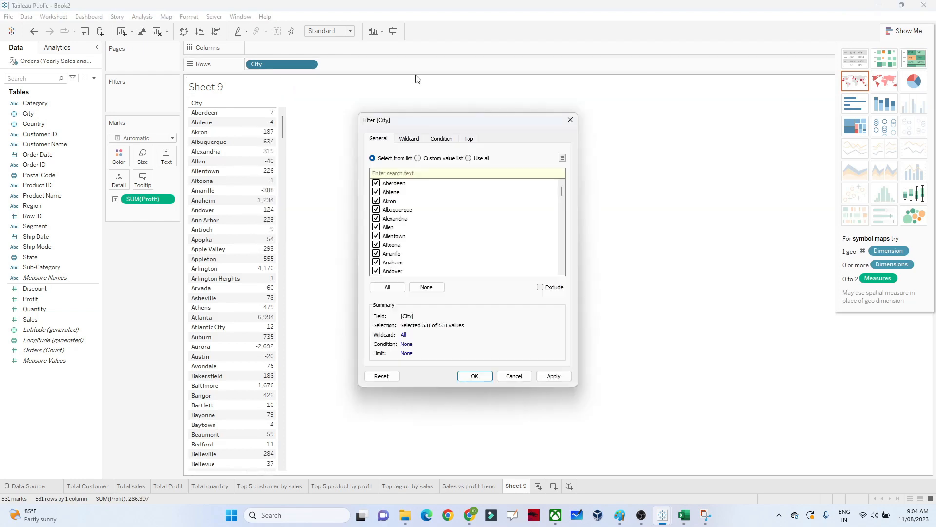
{"action": "left_click", "coordinate": [468, 139]}
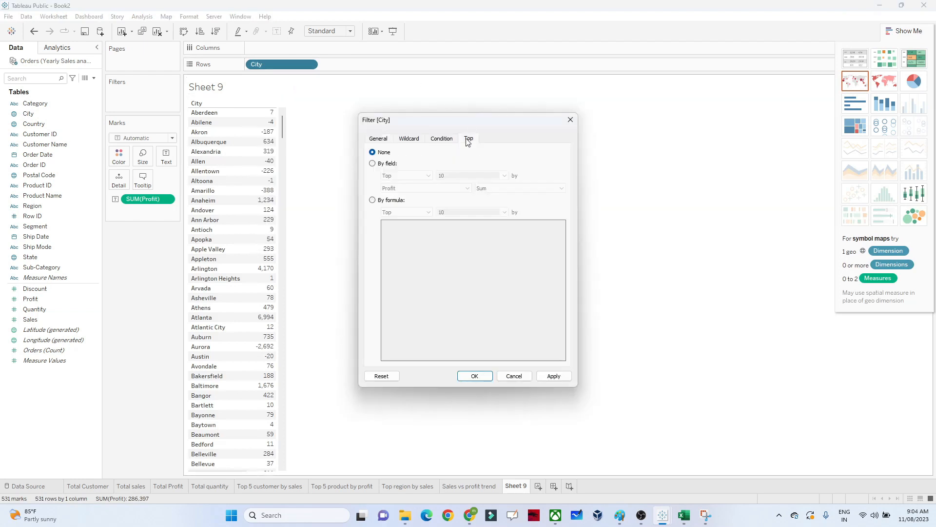
{"action": "left_click", "coordinate": [372, 164]}
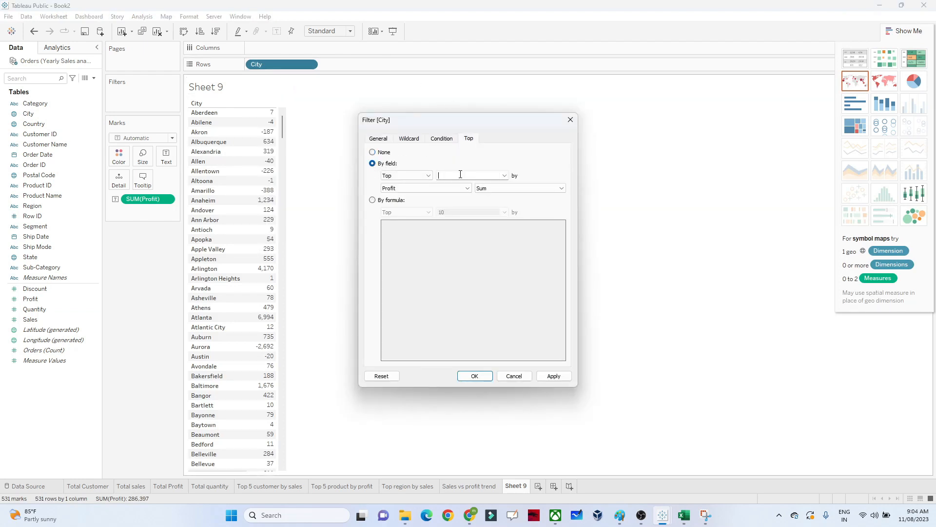
{"action": "left_click", "coordinate": [469, 375]}
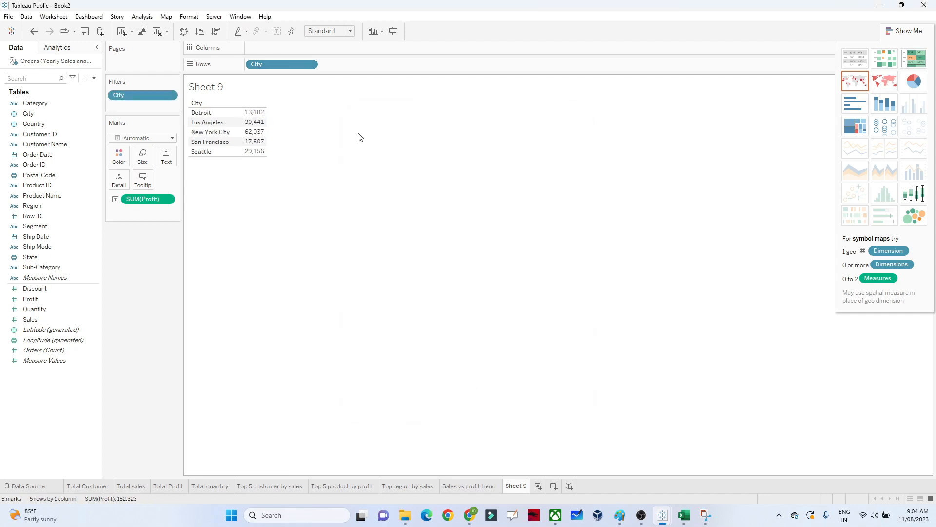
{"action": "key", "text": "ctrl+z"}
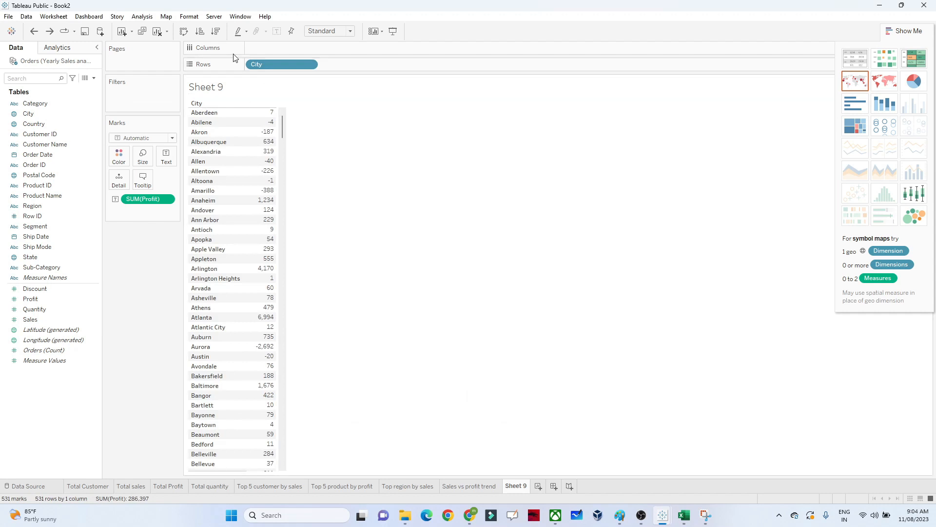
- Sort the cities by Profit in descending order and filter City to the top 5 by sum of Profit
{"action": "left_click", "coordinate": [217, 33]}
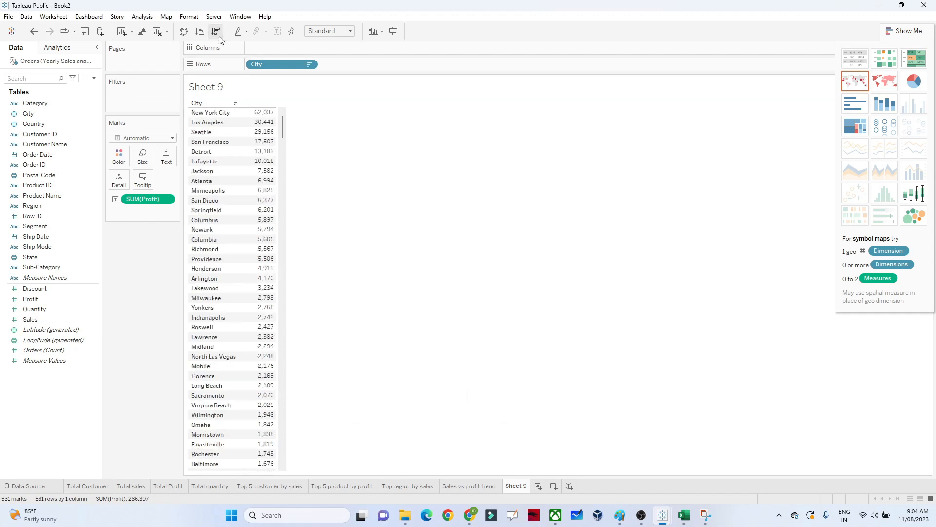
{"action": "left_click", "coordinate": [310, 64]}
{"action": "left_click", "coordinate": [294, 79]}
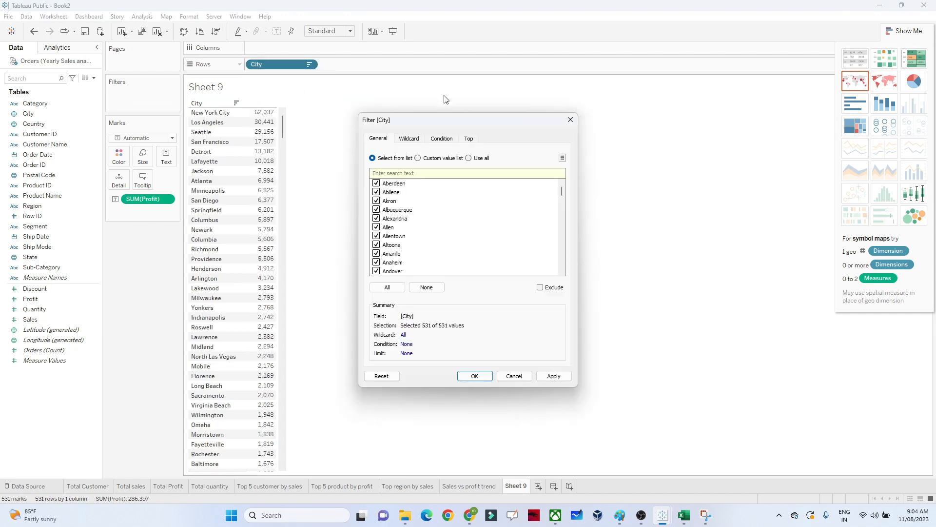
{"action": "left_click", "coordinate": [468, 139]}
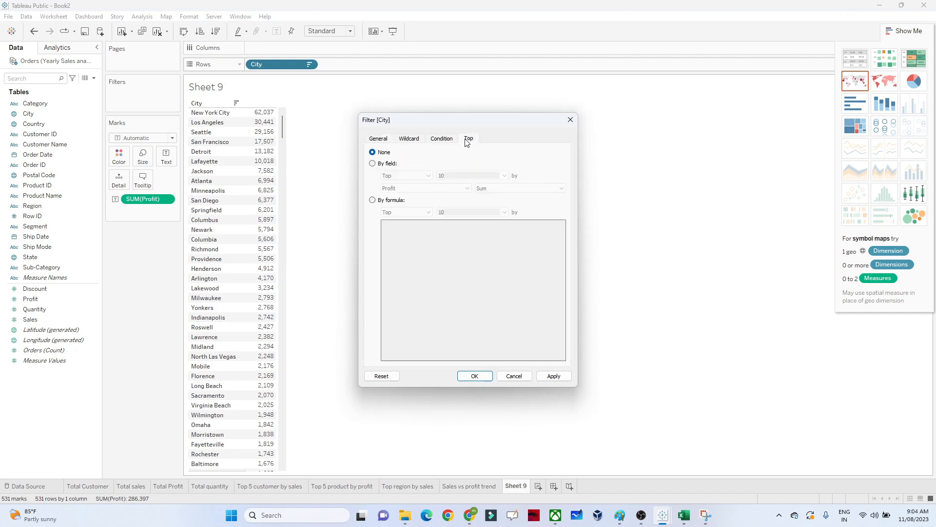
{"action": "left_click", "coordinate": [373, 164]}
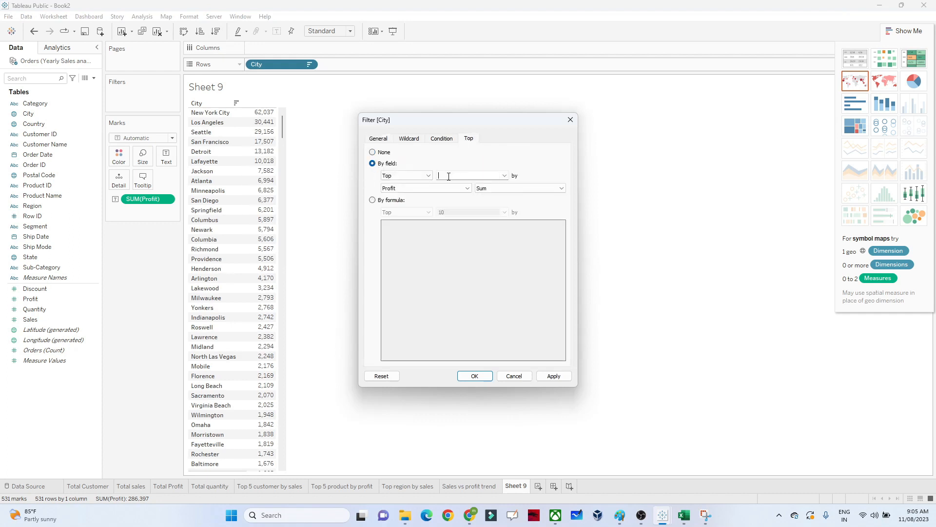
{"action": "left_click", "coordinate": [469, 377]}
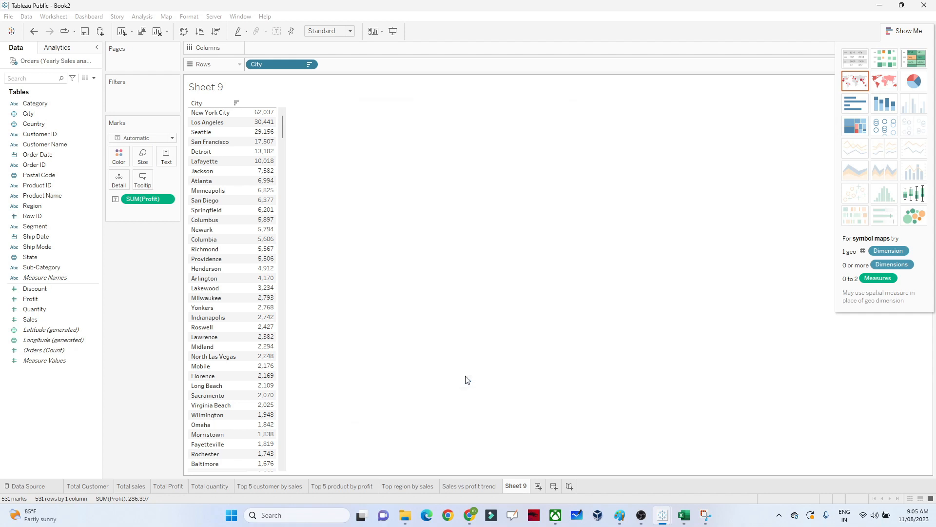
- Convert the city table to a packed bubbles chart and rename the worksheet "Top city by profit"
{"action": "left_click", "coordinate": [914, 217]}
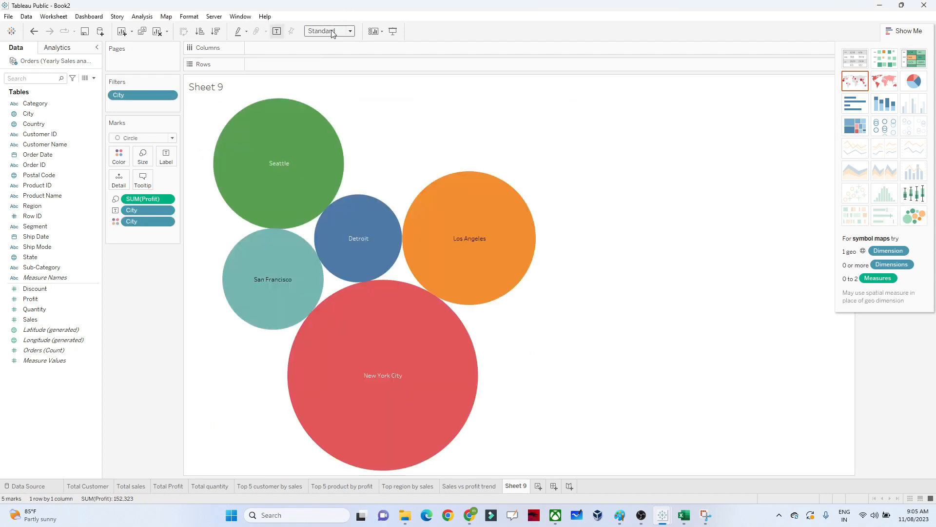
{"action": "double_click", "coordinate": [515, 485]}
{"action": "type", "text": "top city by prof"}
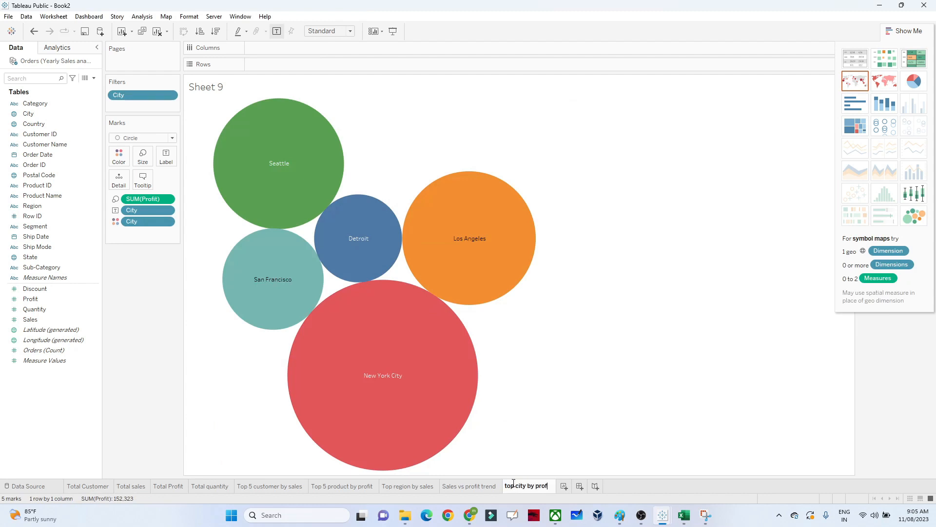
{"action": "type", "text": "it"}
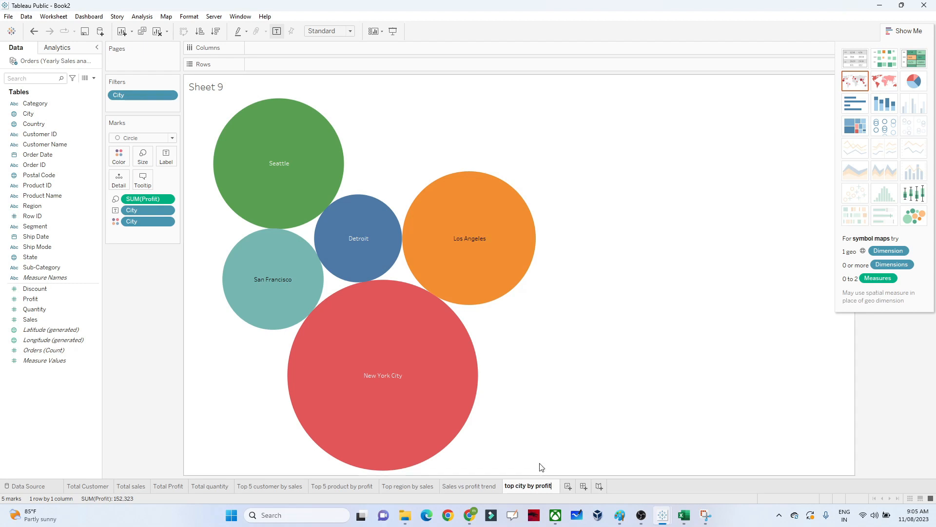
{"action": "key", "text": "BackSpace"}
{"action": "type", "text": "T"}
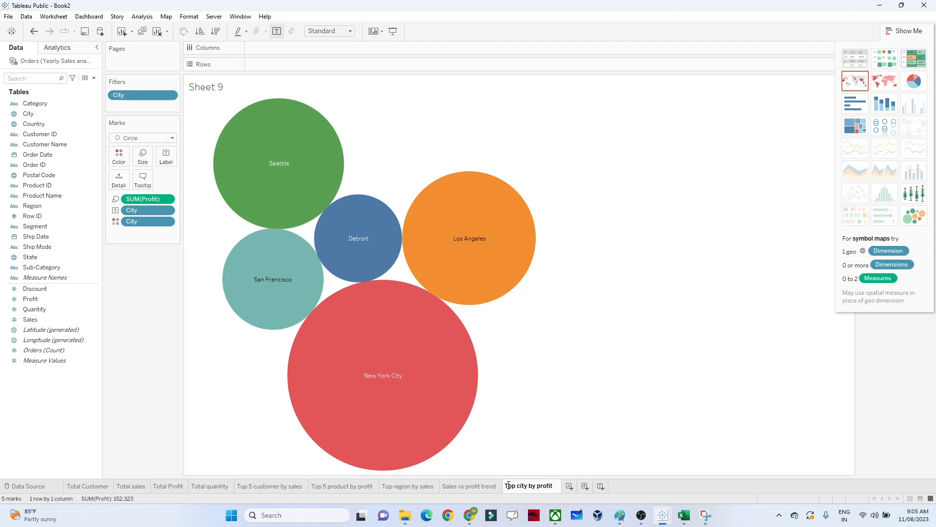
{"action": "left_click", "coordinate": [527, 464]}
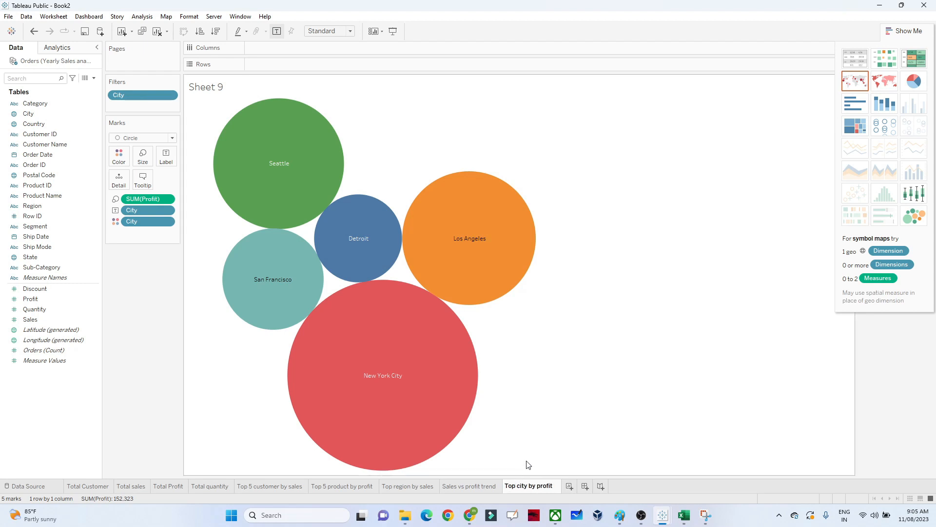
- Add a new dashboard after the last worksheet and set its size to Automatic
{"action": "left_click", "coordinate": [580, 486]}
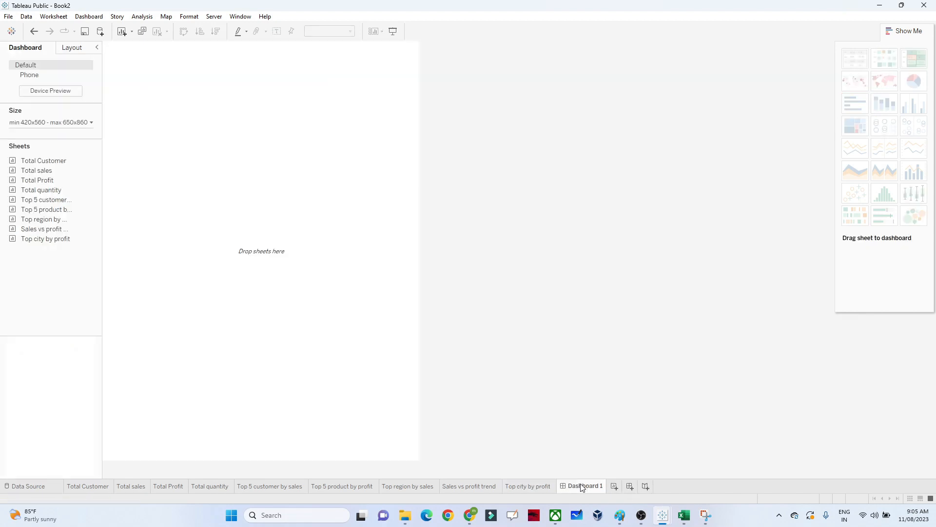
{"action": "double_click", "coordinate": [582, 486]}
{"action": "key", "text": "Return"}
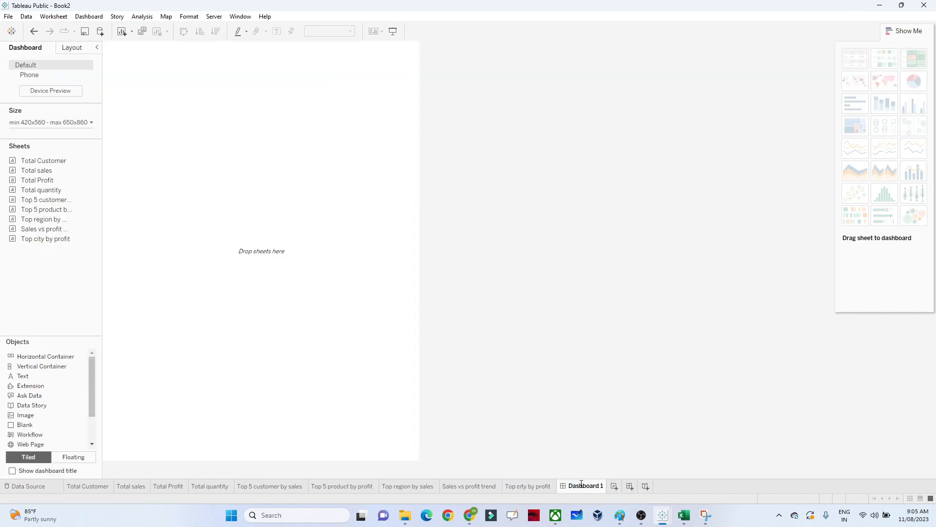
{"action": "left_click", "coordinate": [54, 122]}
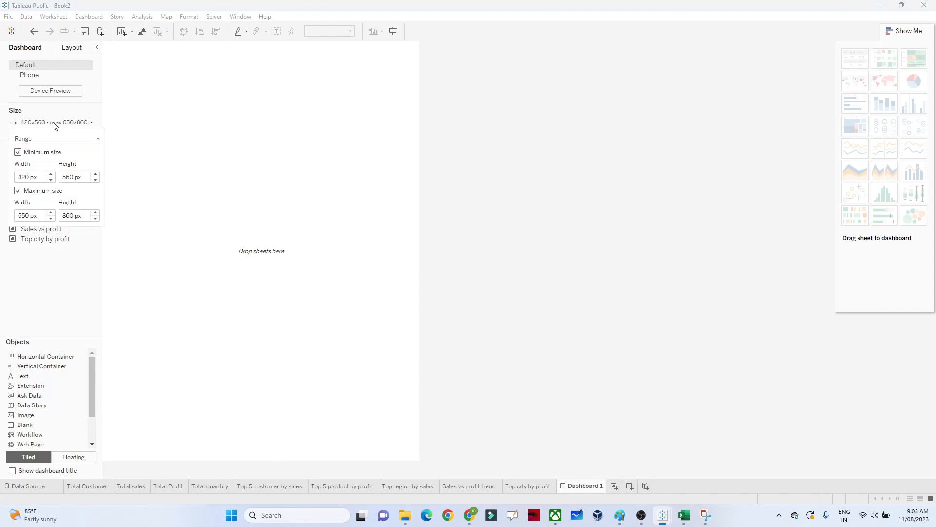
{"action": "left_click", "coordinate": [30, 139]}
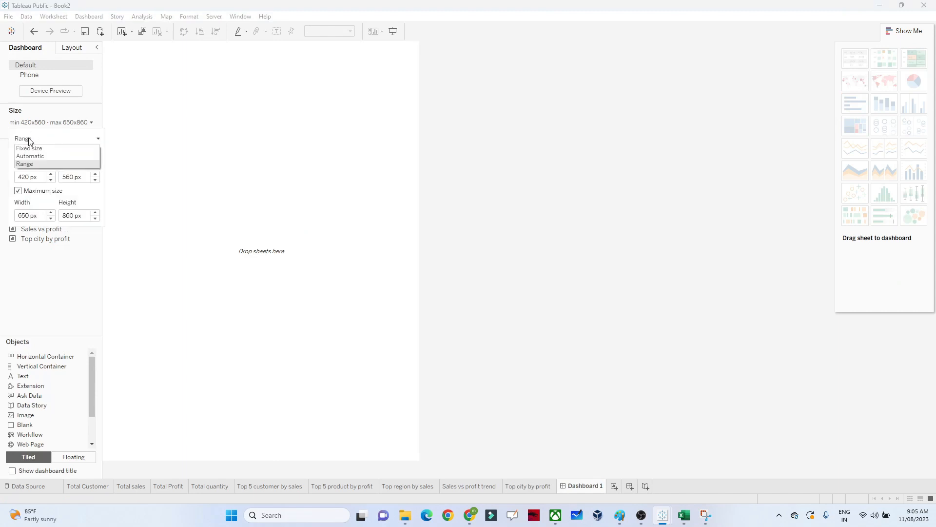
{"action": "left_click", "coordinate": [38, 161]}
{"action": "left_click", "coordinate": [208, 202]}
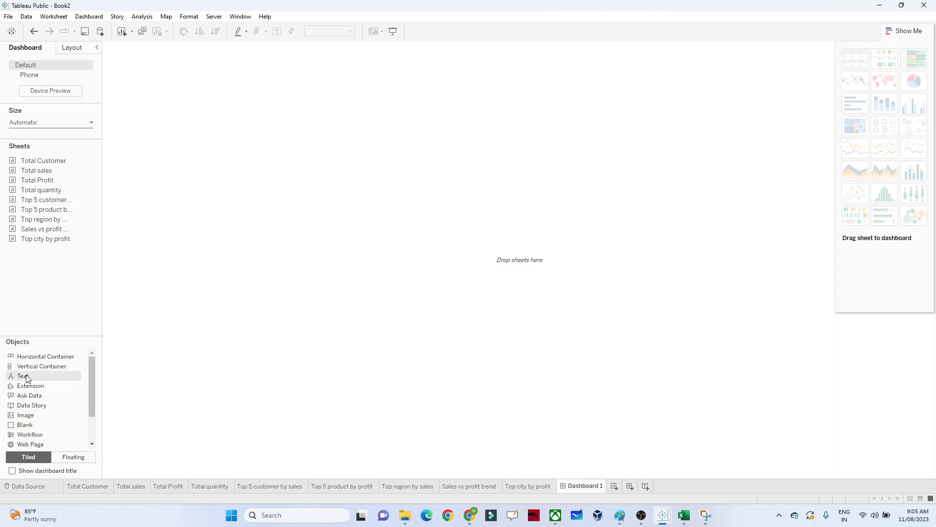
- Add a text object reading "SALES ANALYSIS PROJECT" to the dashboard, formatted at size 20, bold, dark red and centered
{"action": "left_click_drag", "start_coordinate": [27, 379], "coordinate": [297, 112]}
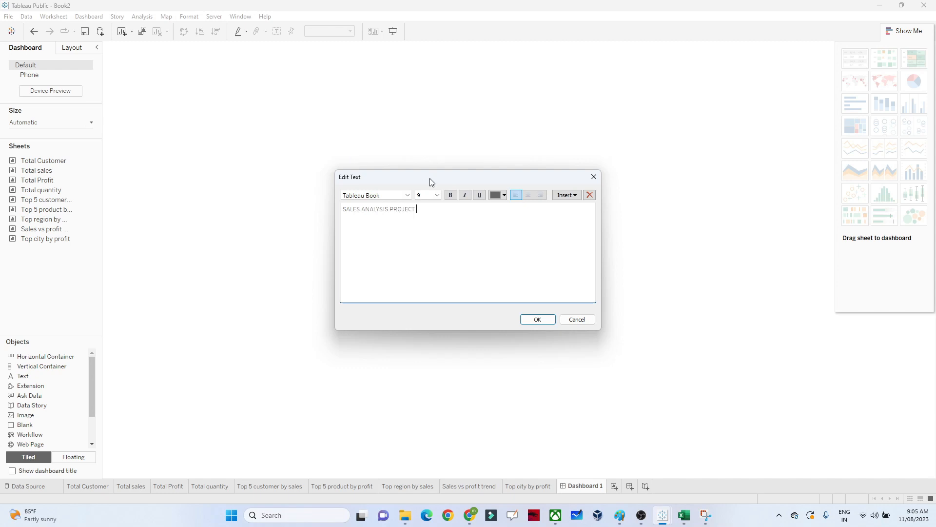
{"action": "key", "text": "ctrl+a"}
{"action": "left_click", "coordinate": [438, 195]}
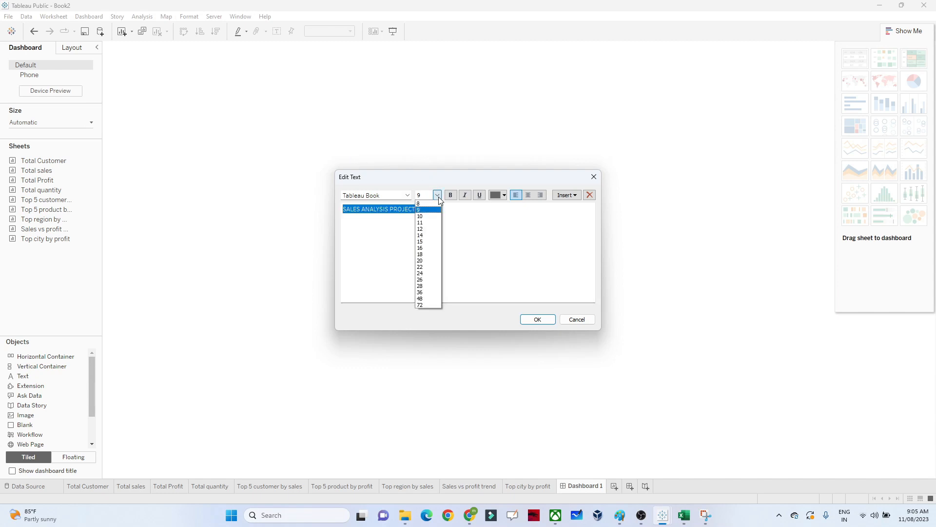
{"action": "left_click", "coordinate": [429, 259]}
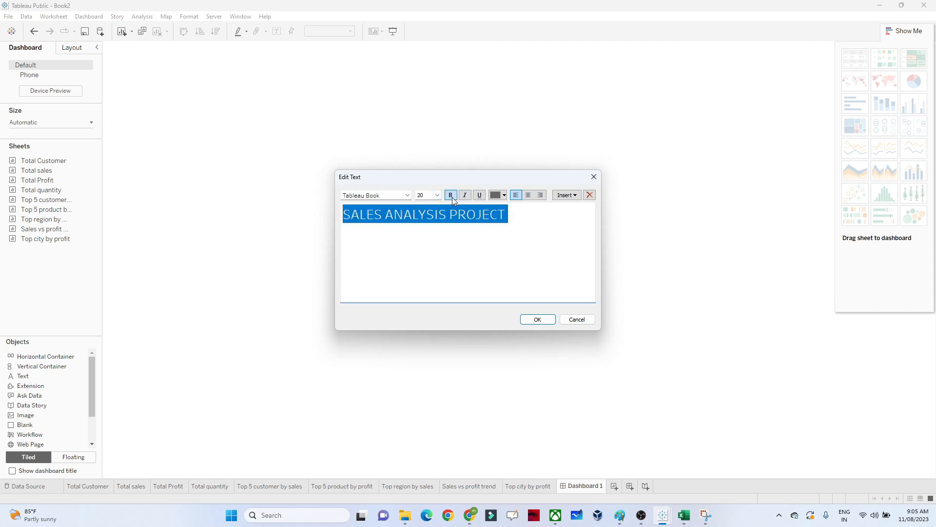
{"action": "left_click", "coordinate": [504, 195]}
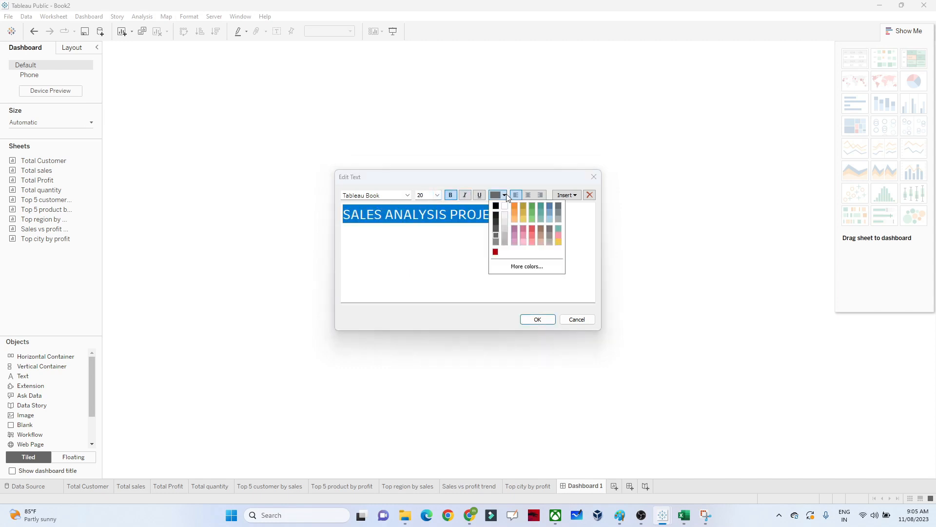
{"action": "left_click", "coordinate": [496, 251]}
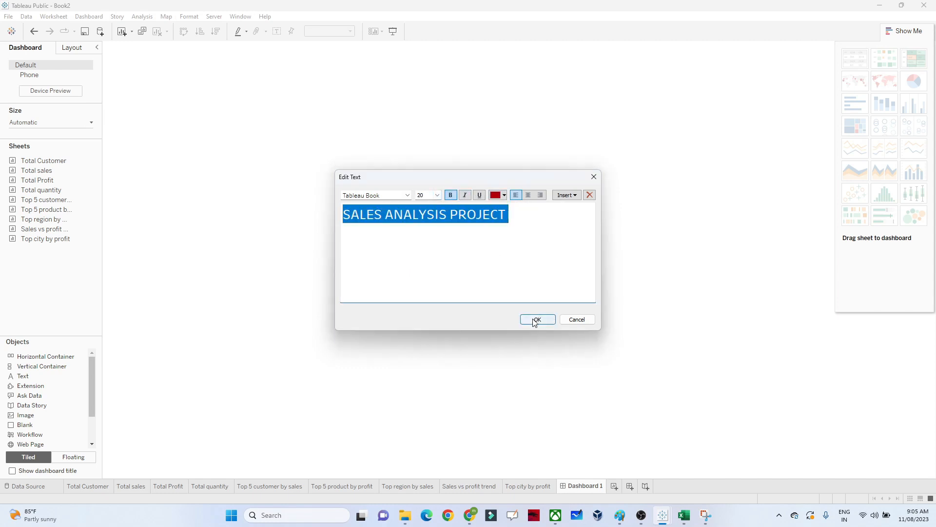
{"action": "left_click", "coordinate": [529, 195]}
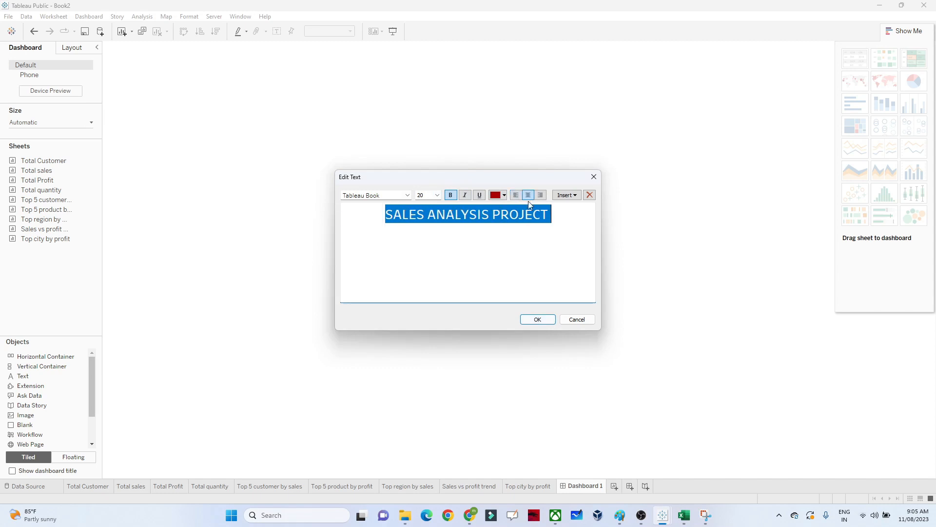
{"action": "left_click", "coordinate": [535, 320]}
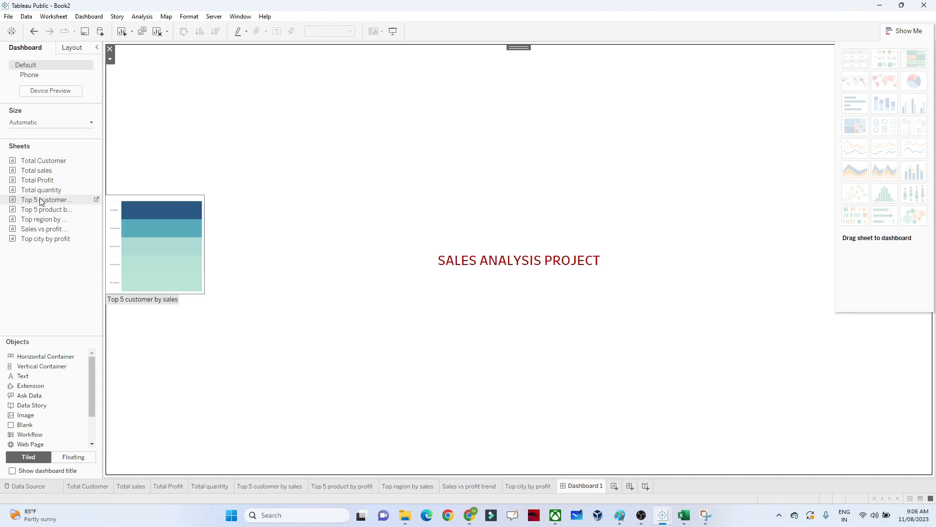
- Place the Top 5 customer by sales sheet below the dashboard title and the Top 5 product by profit sheet beside it
{"action": "left_click_drag", "start_coordinate": [39, 202], "coordinate": [169, 243]}
{"action": "left_click_drag", "start_coordinate": [255, 334], "coordinate": [403, 352]}
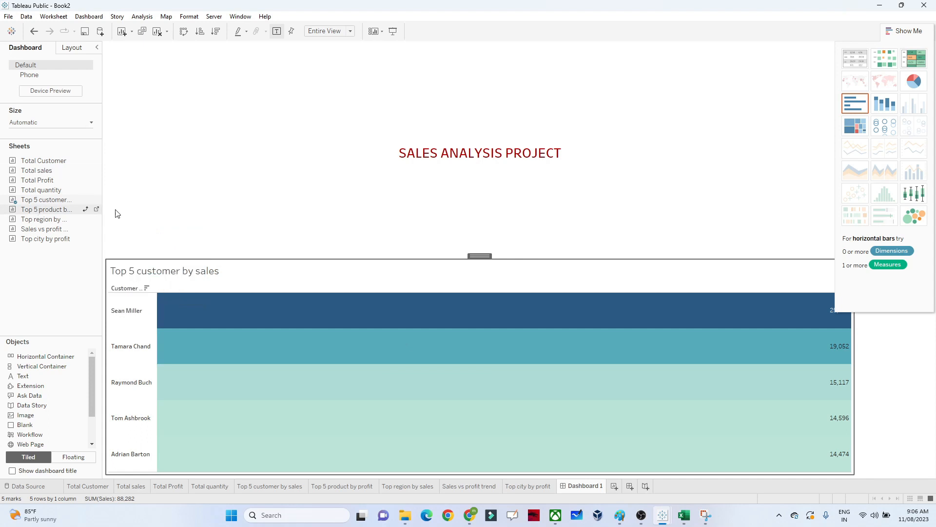
{"action": "left_click_drag", "start_coordinate": [117, 213], "coordinate": [730, 381]}
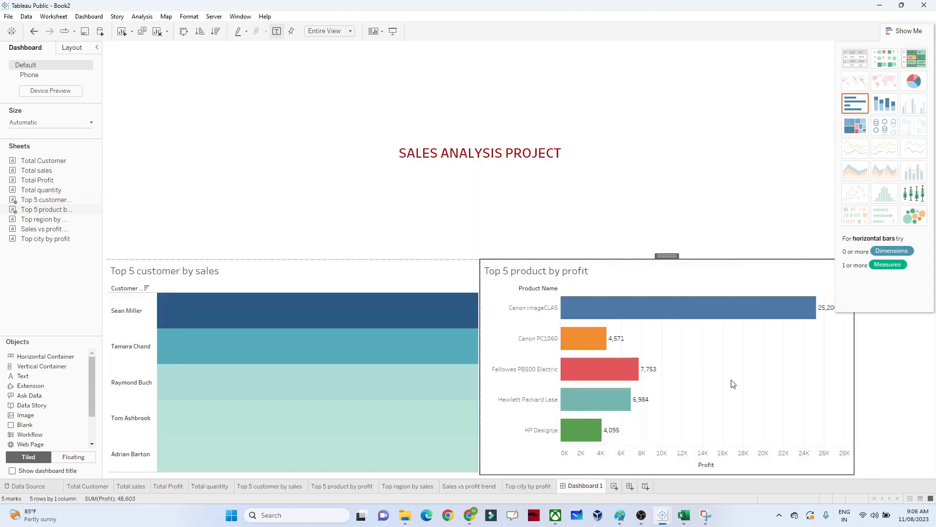
- Remove the Sales and Product Name legends from the dashboard and shrink the title area to a narrow band
{"action": "left_click", "coordinate": [908, 32]}
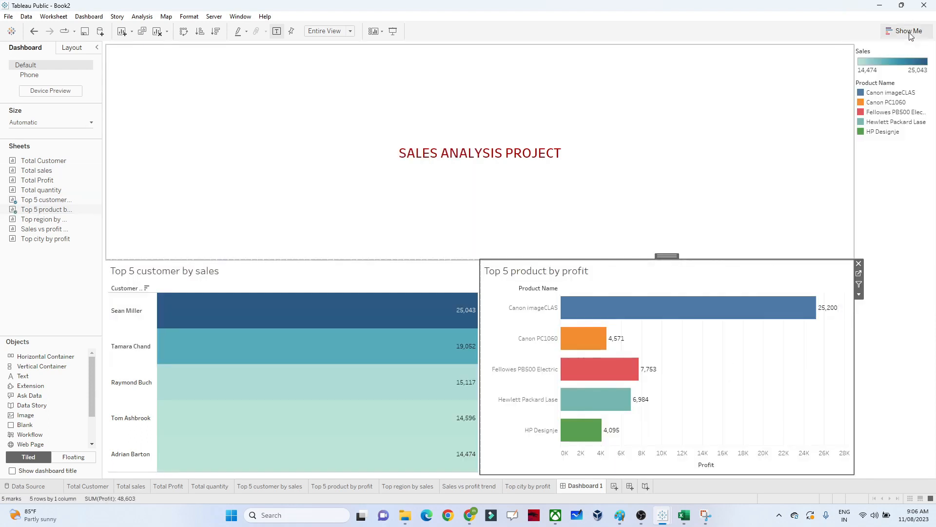
{"action": "left_click", "coordinate": [887, 48]}
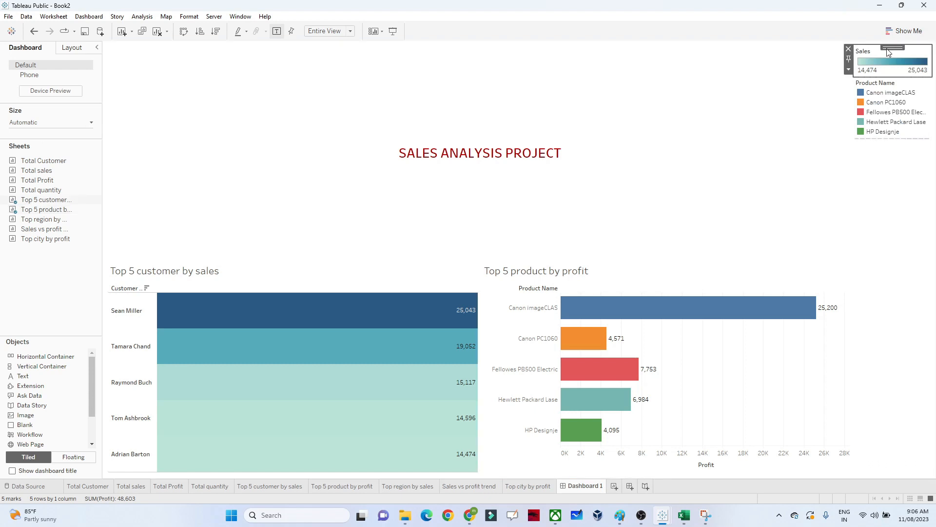
{"action": "left_click", "coordinate": [849, 49]}
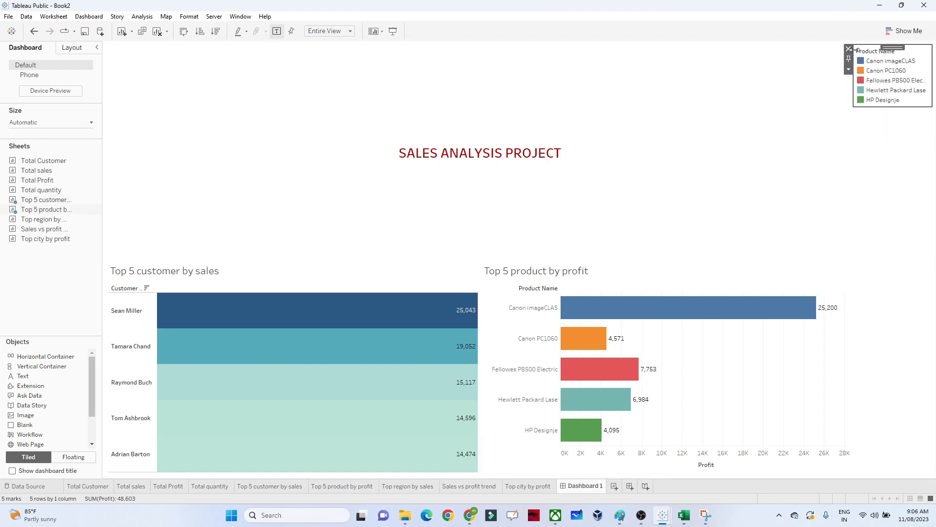
{"action": "left_click", "coordinate": [849, 49]}
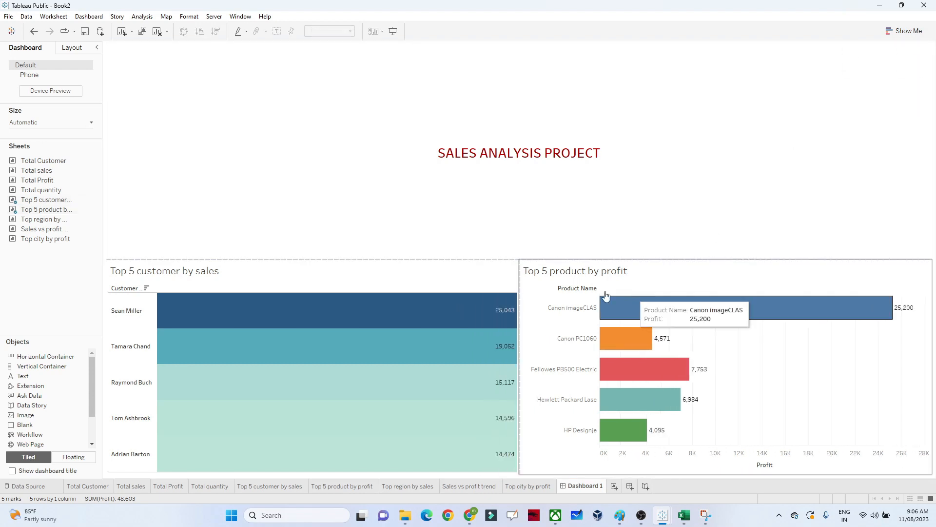
{"action": "left_click_drag", "start_coordinate": [496, 260], "coordinate": [493, 92]}
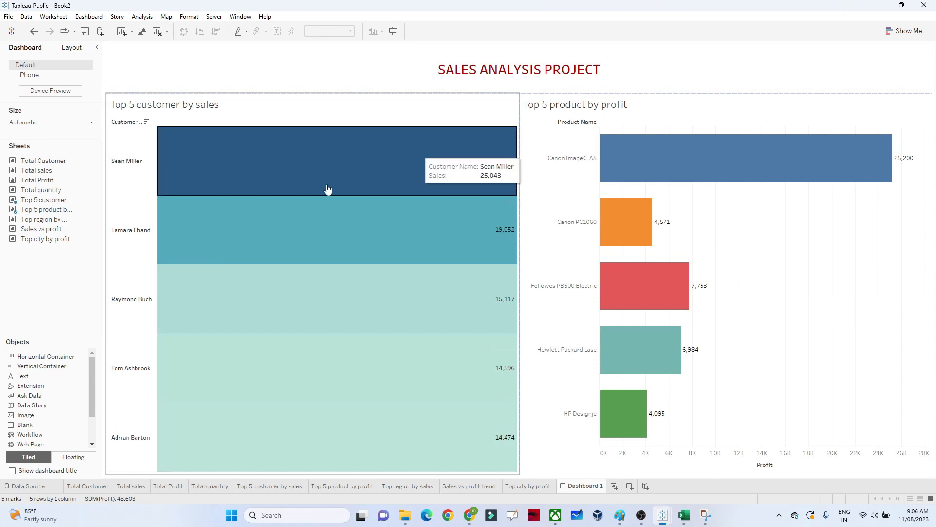
- Place the Sales vs profit trend sheet beneath Top 5 customer by sales and Top city by profit beneath Top 5 product by profit
{"action": "mouse_move", "coordinate": [36, 222]}
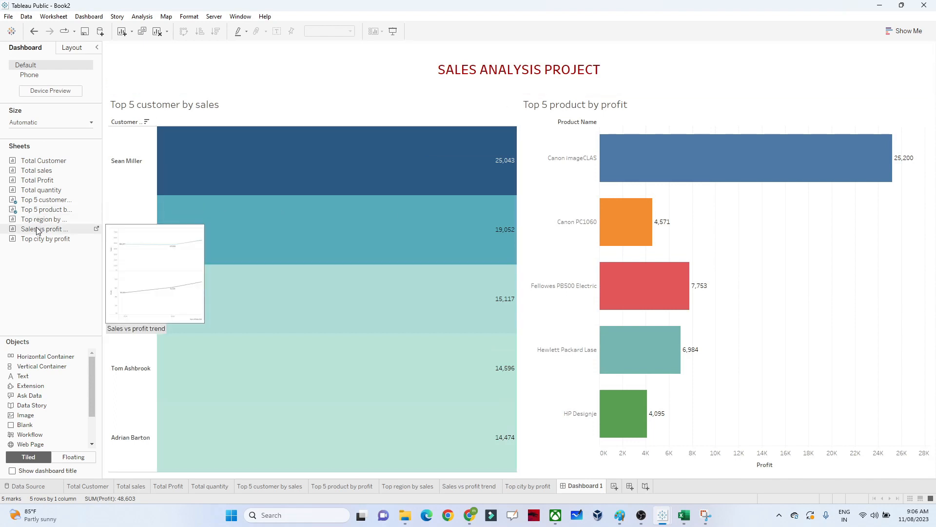
{"action": "left_click_drag", "start_coordinate": [37, 230], "coordinate": [301, 372]}
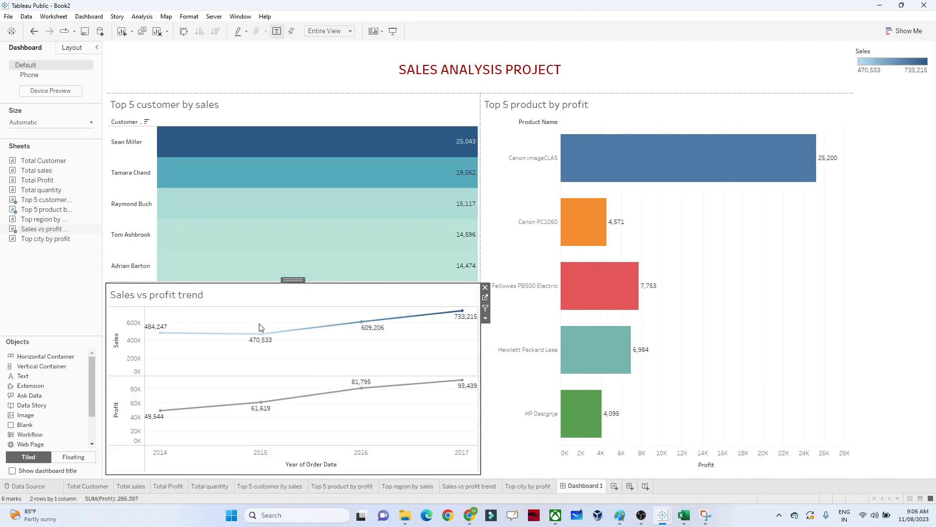
{"action": "mouse_move", "coordinate": [28, 233]}
{"action": "left_click_drag", "start_coordinate": [30, 239], "coordinate": [647, 353]}
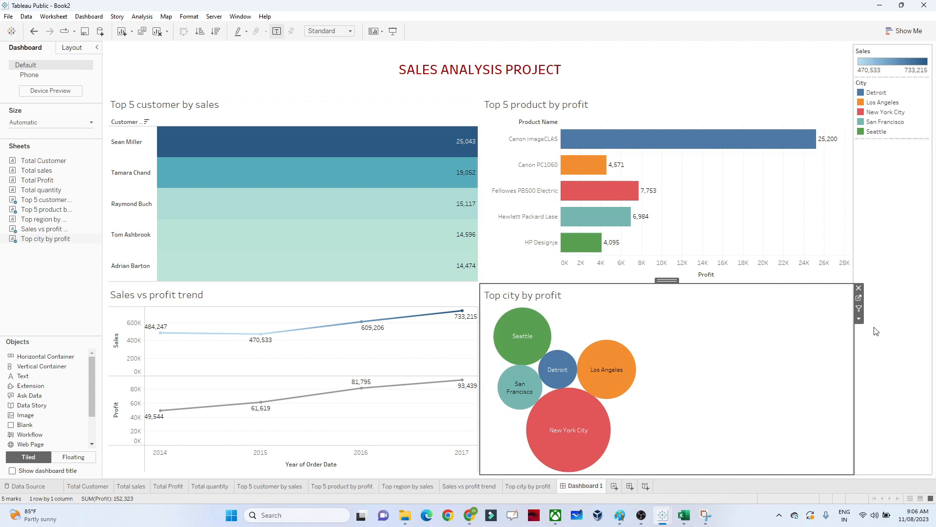
- Set the Top city by profit sheet to fit the entire view
{"action": "left_click", "coordinate": [859, 321]}
{"action": "mouse_move", "coordinate": [865, 337]}
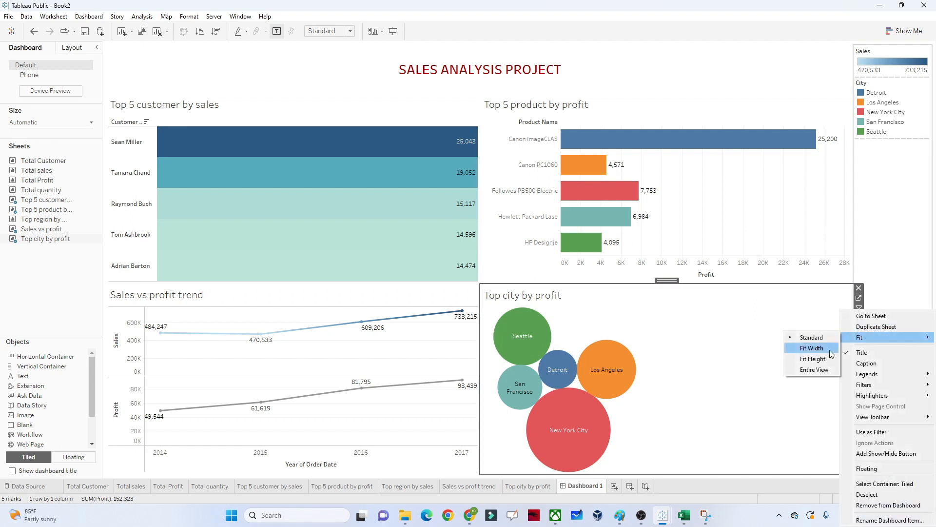
{"action": "left_click", "coordinate": [809, 372]}
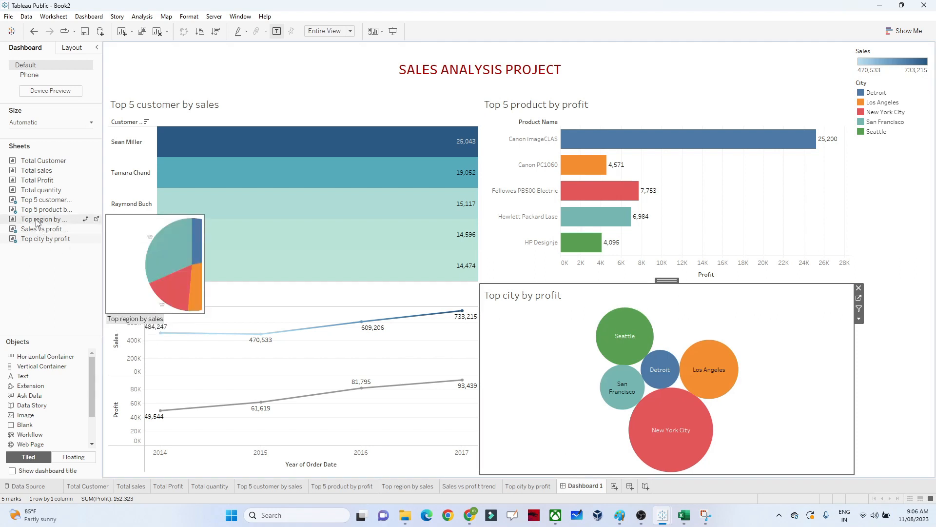
- Insert the Top region by sales sheet between the customer and product charts, and widen the customer chart while narrowing the product chart
{"action": "mouse_move", "coordinate": [37, 221]}
{"action": "left_mouse_down"}
{"action": "mouse_move", "coordinate": [450, 200]}
{"action": "mouse_move", "coordinate": [481, 210]}
{"action": "mouse_move", "coordinate": [467, 180]}
{"action": "mouse_move", "coordinate": [613, 207]}
{"action": "mouse_move", "coordinate": [480, 195]}
{"action": "left_mouse_up"}
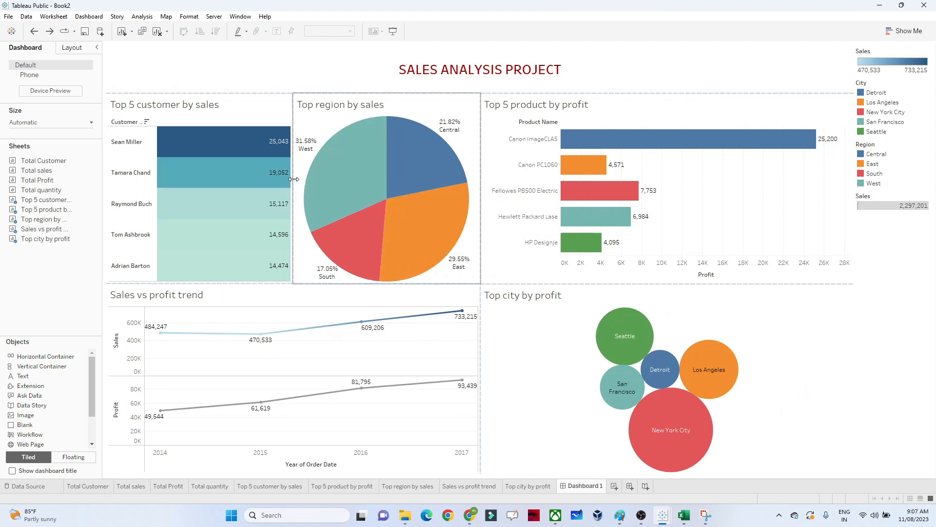
{"action": "left_click", "coordinate": [614, 106]}
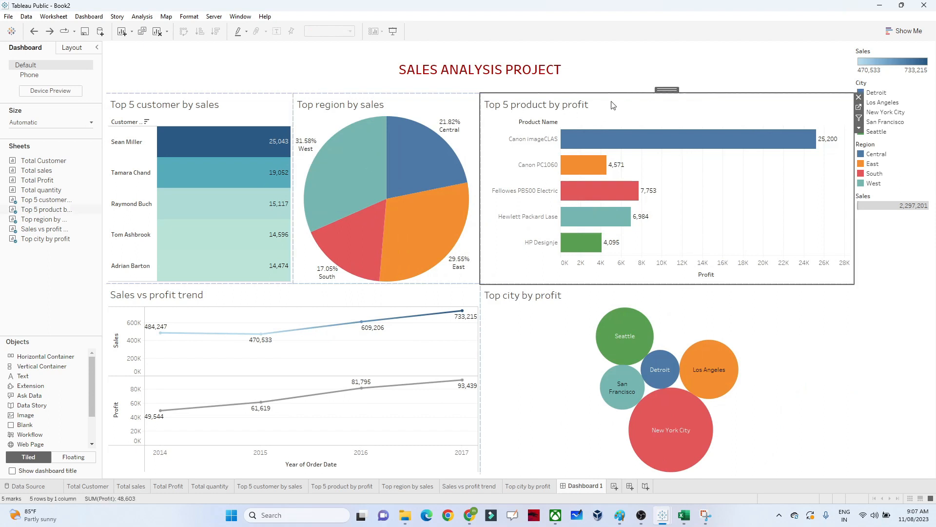
{"action": "left_click_drag", "start_coordinate": [481, 138], "coordinate": [556, 133]}
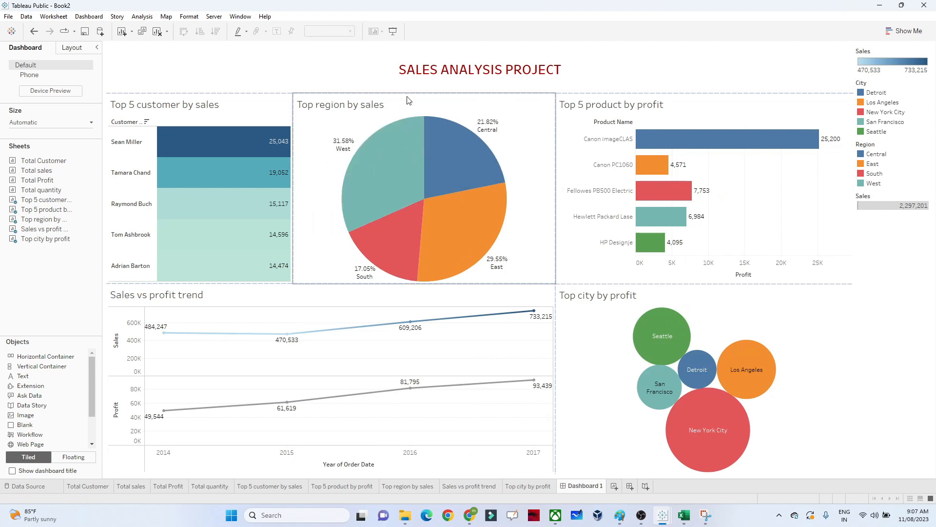
{"action": "left_click", "coordinate": [330, 127]}
{"action": "left_click_drag", "start_coordinate": [294, 121], "coordinate": [367, 123]}
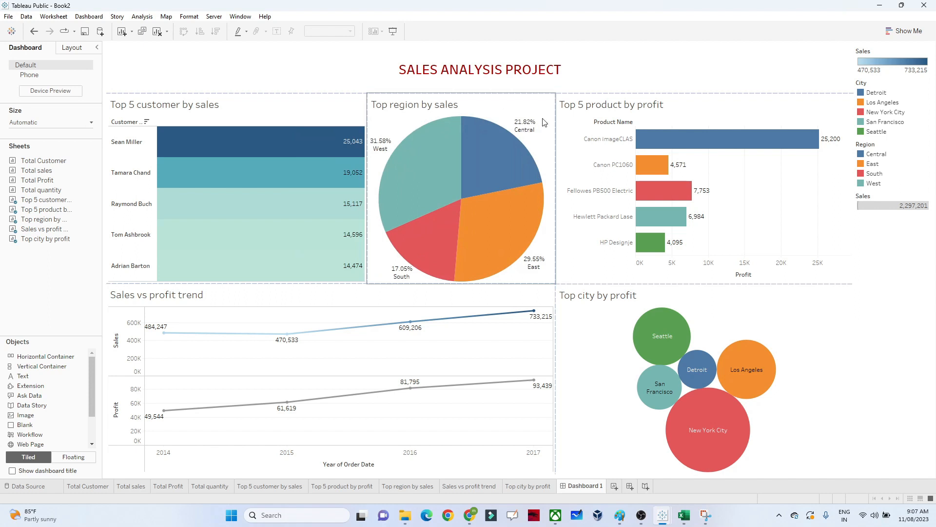
{"action": "left_click", "coordinate": [560, 142]}
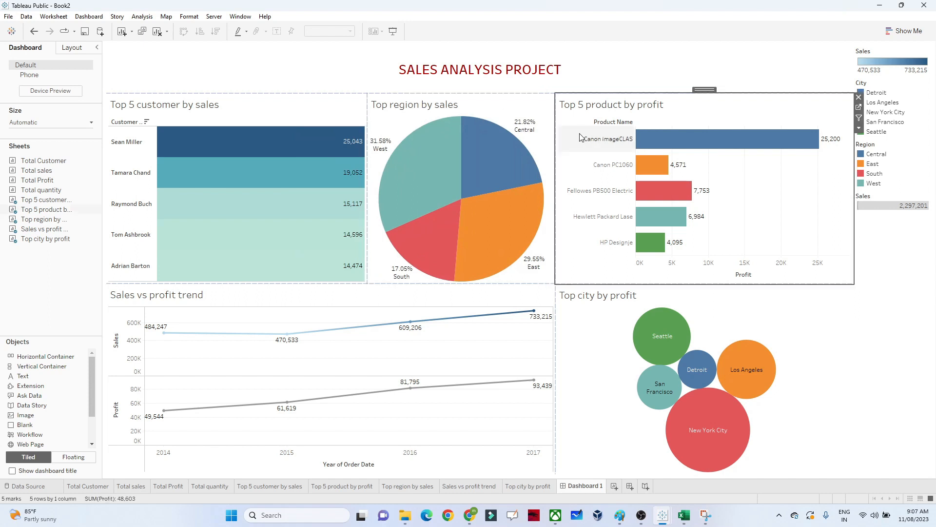
{"action": "left_click_drag", "start_coordinate": [559, 158], "coordinate": [597, 160]}
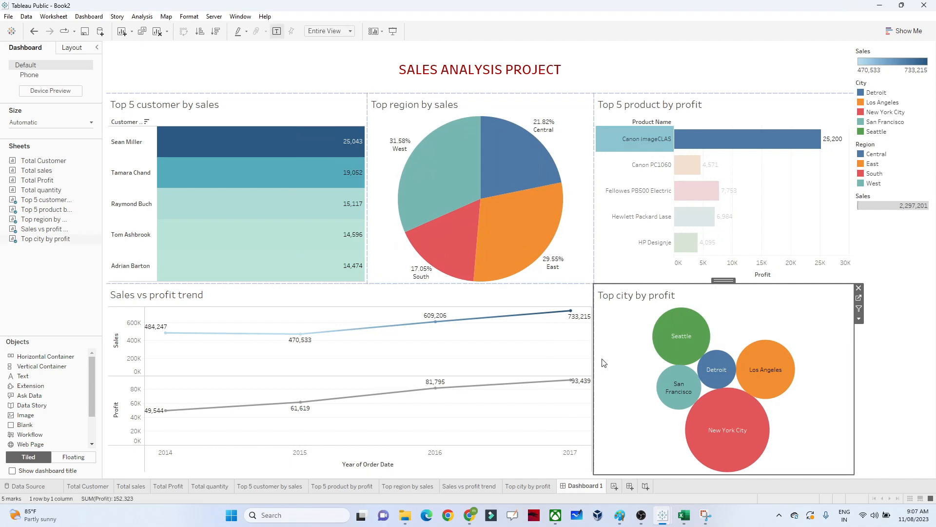
{"action": "left_click", "coordinate": [631, 142]}
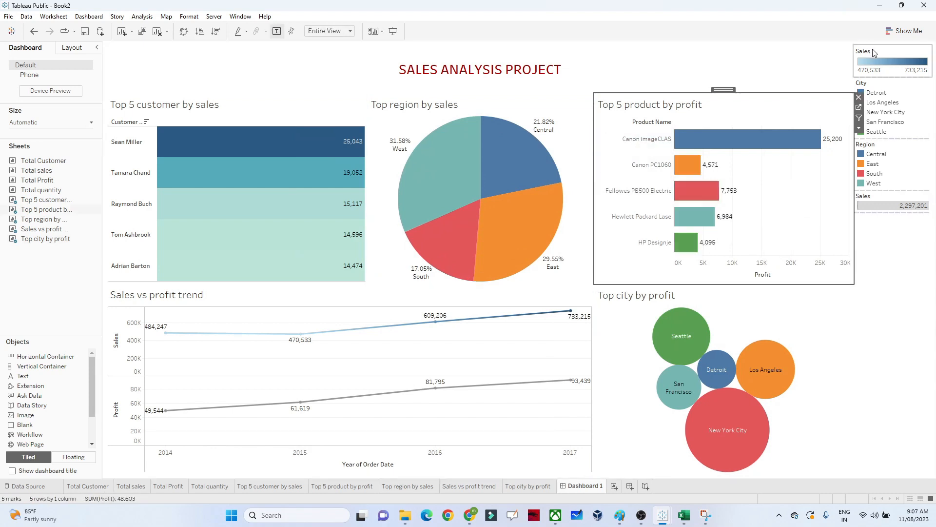
- Remove the Sales color, City and Region legends from the dashboard
{"action": "left_click", "coordinate": [863, 48]}
{"action": "left_click", "coordinate": [847, 53]}
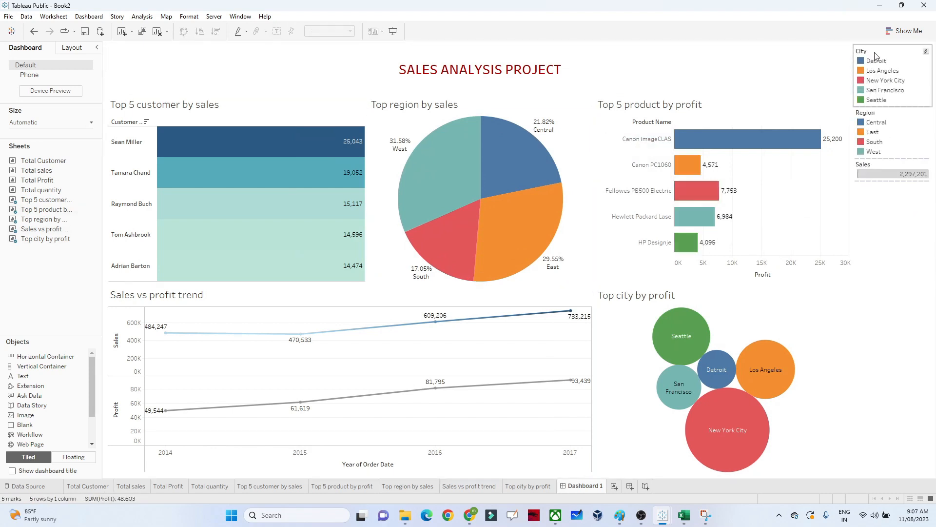
{"action": "left_click", "coordinate": [848, 53]}
{"action": "left_click", "coordinate": [849, 49]}
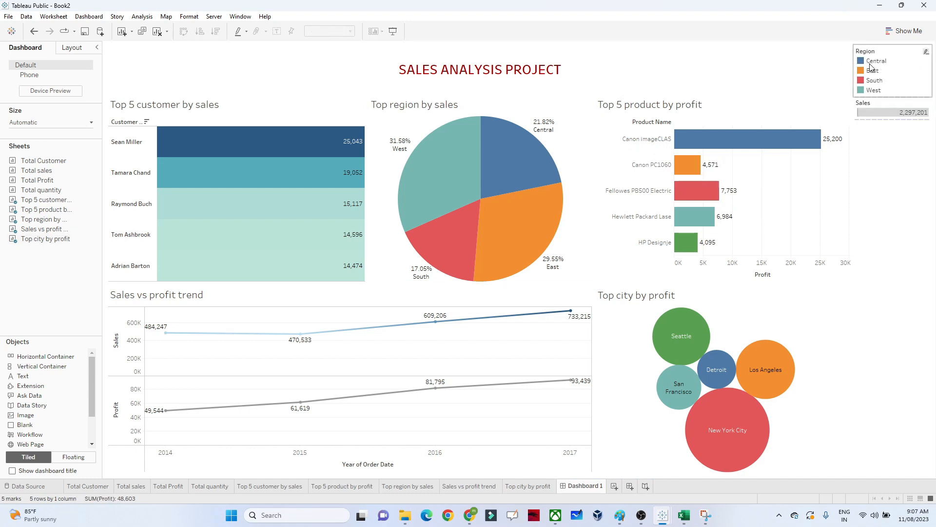
{"action": "left_click", "coordinate": [887, 54]}
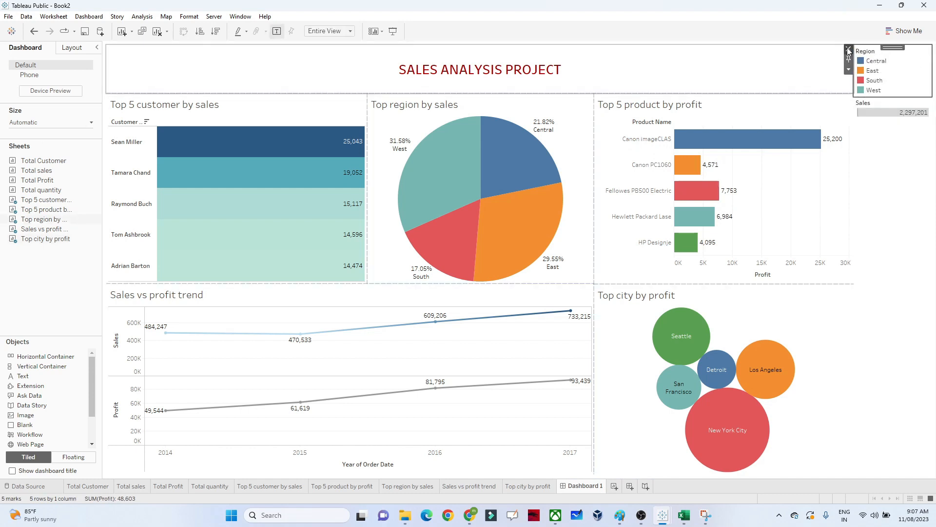
{"action": "left_click", "coordinate": [850, 52]}
{"action": "left_click", "coordinate": [849, 387]}
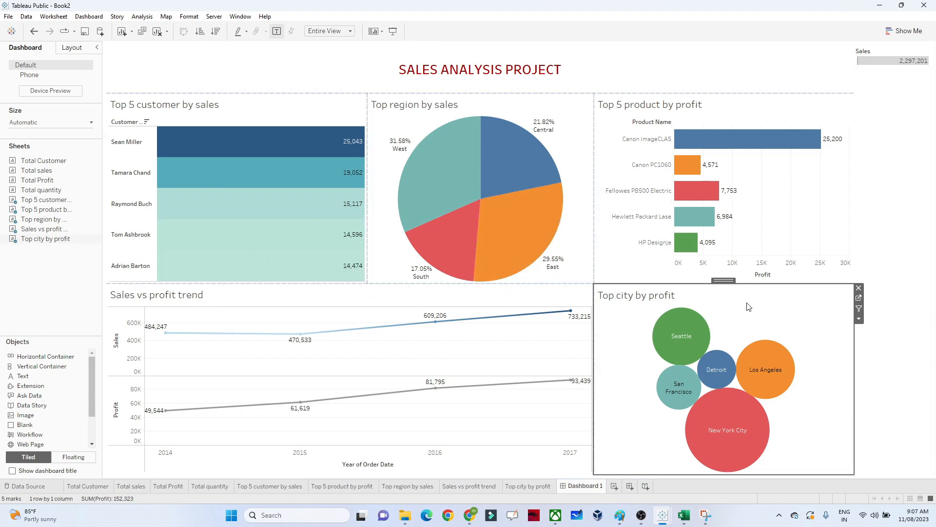
- Build a KPI row below the dashboard title with the Total Customer, Total quantity, Total sales and Total Profit sheets, in that order
{"action": "mouse_move", "coordinate": [42, 161]}
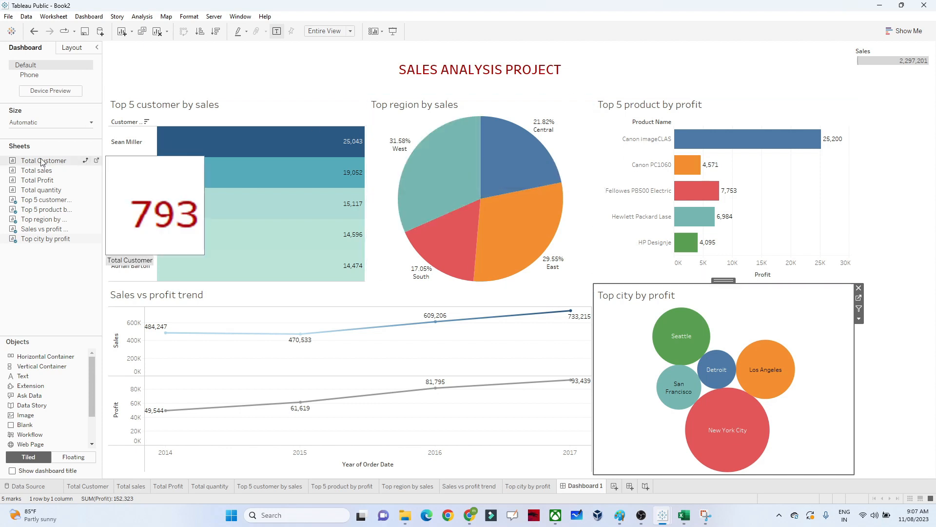
{"action": "mouse_move", "coordinate": [43, 162]}
{"action": "left_mouse_down"}
{"action": "mouse_move", "coordinate": [202, 113]}
{"action": "mouse_move", "coordinate": [232, 81]}
{"action": "mouse_move", "coordinate": [272, 104]}
{"action": "left_mouse_up"}
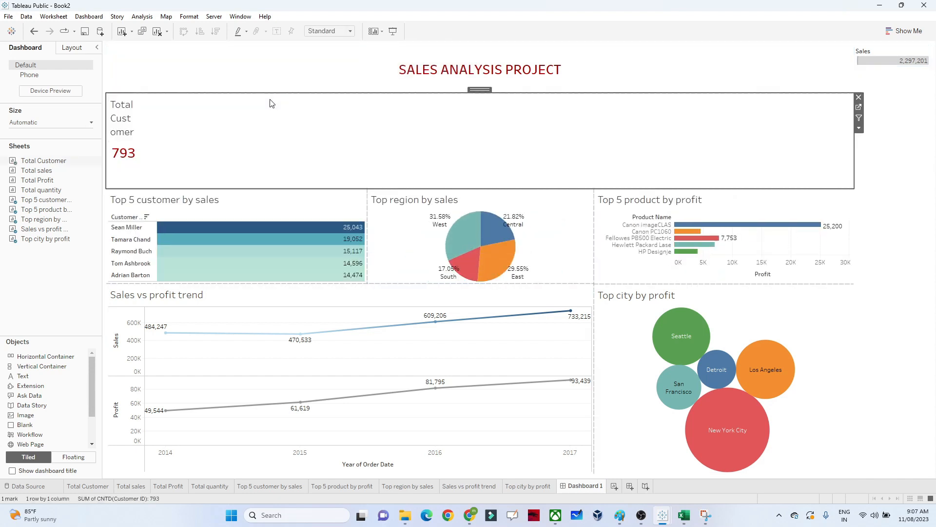
{"action": "mouse_move", "coordinate": [46, 175]}
{"action": "left_click_drag", "start_coordinate": [45, 174], "coordinate": [302, 132]}
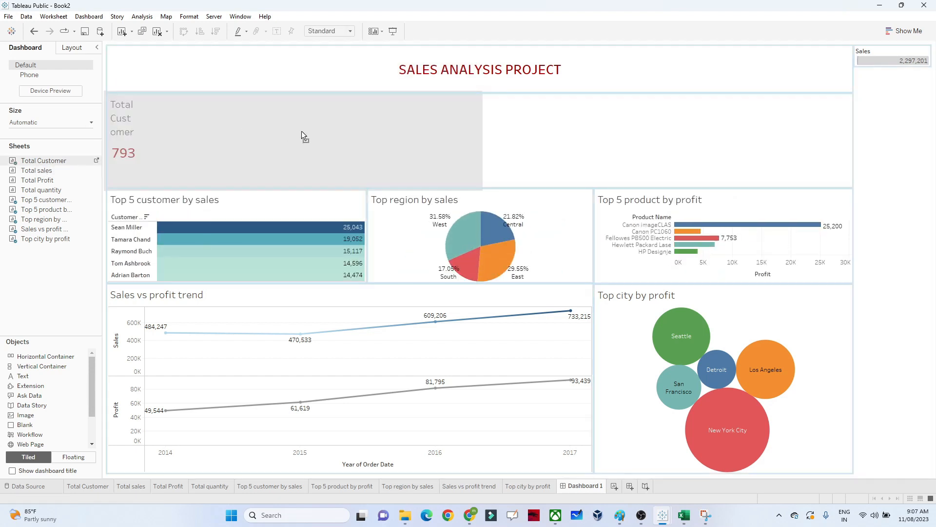
{"action": "left_click_drag", "start_coordinate": [358, 128], "coordinate": [569, 151]}
{"action": "mouse_move", "coordinate": [17, 184]}
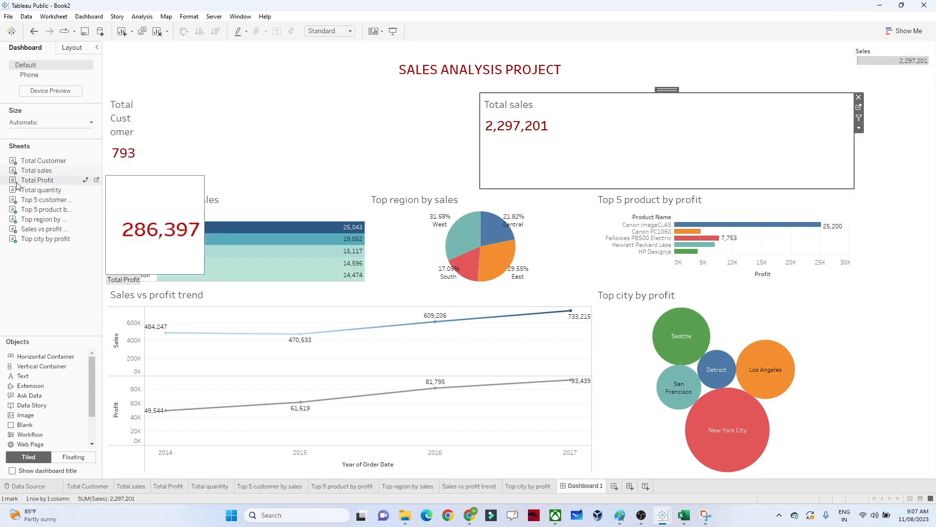
{"action": "left_click_drag", "start_coordinate": [22, 184], "coordinate": [697, 142]}
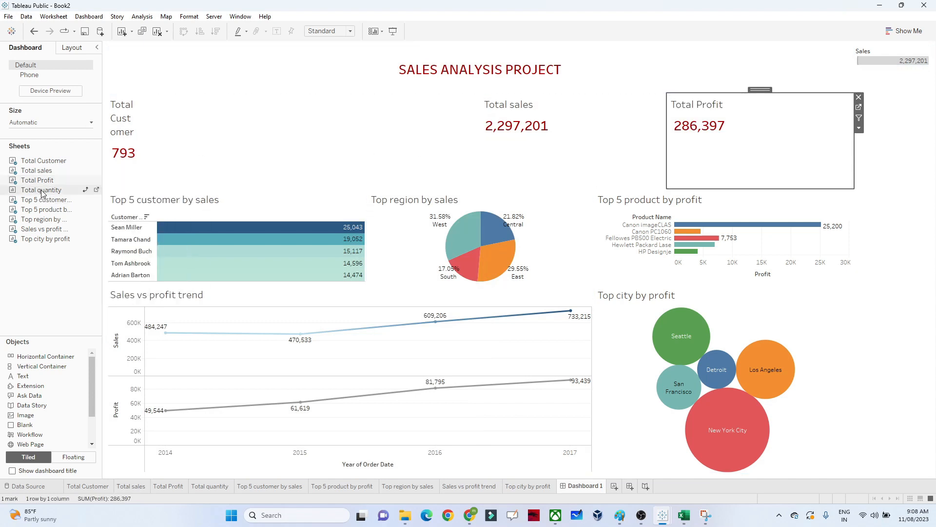
{"action": "left_click_drag", "start_coordinate": [78, 189], "coordinate": [305, 142]}
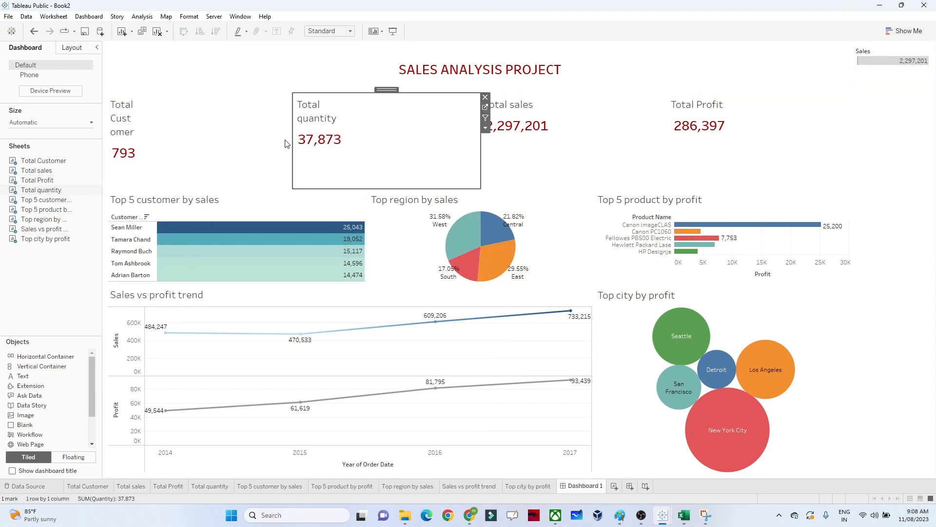
- Set the Total Customer, Total quantity and Total sales sheets to fit the entire view
{"action": "left_click", "coordinate": [213, 121]}
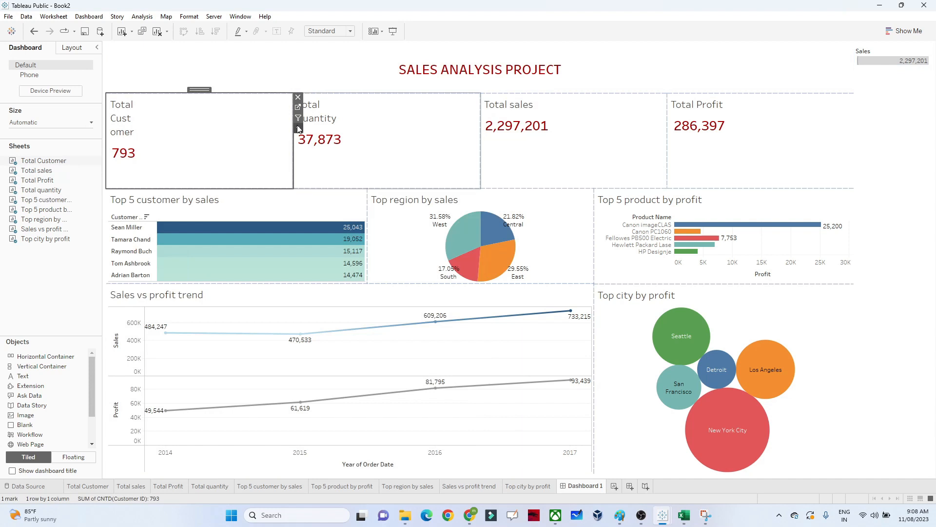
{"action": "left_click", "coordinate": [299, 128]}
{"action": "mouse_move", "coordinate": [344, 161]}
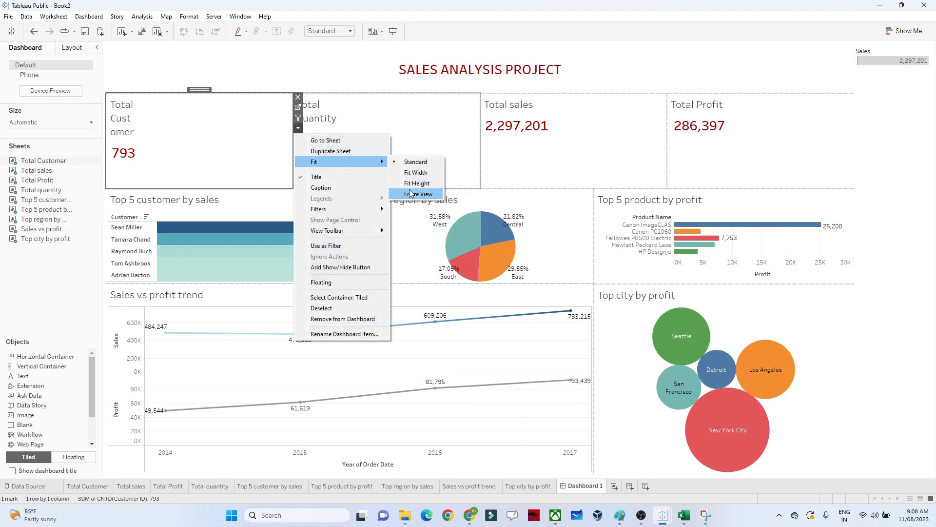
{"action": "left_click", "coordinate": [412, 194]}
{"action": "left_click", "coordinate": [441, 136]}
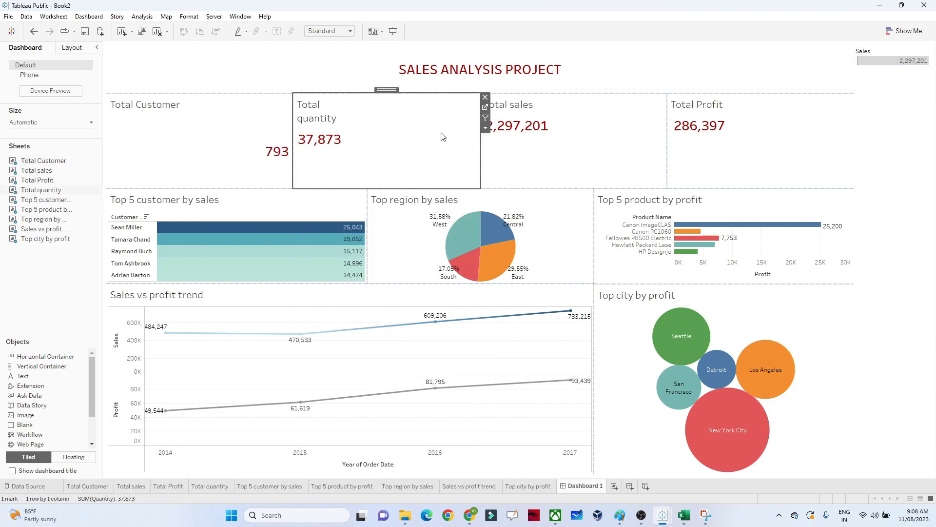
{"action": "left_click", "coordinate": [486, 129]}
{"action": "mouse_move", "coordinate": [561, 166]}
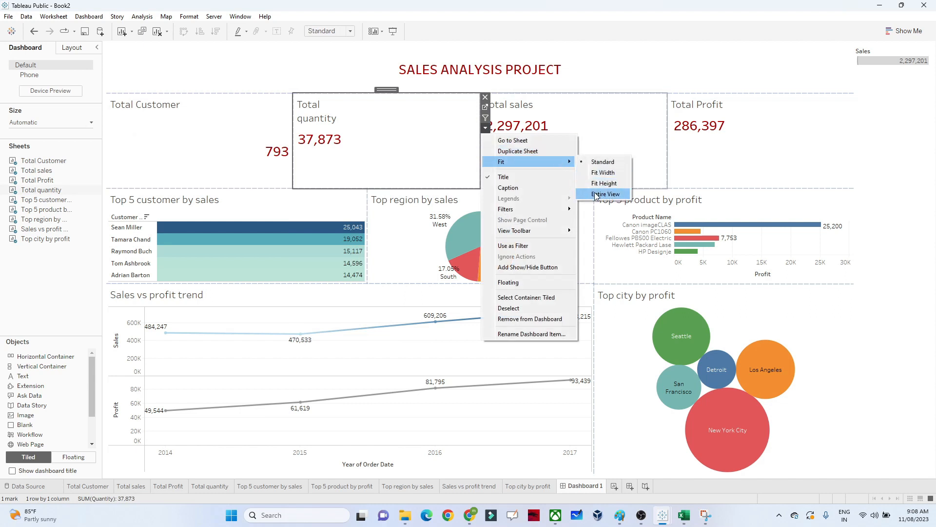
{"action": "left_click", "coordinate": [595, 193]}
{"action": "left_click", "coordinate": [643, 114]}
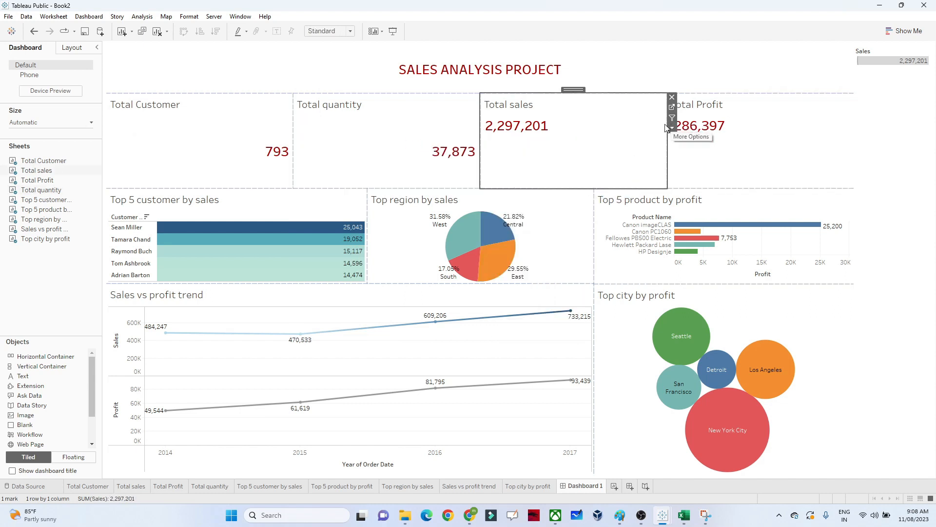
{"action": "left_click", "coordinate": [671, 128]}
{"action": "mouse_move", "coordinate": [722, 161]}
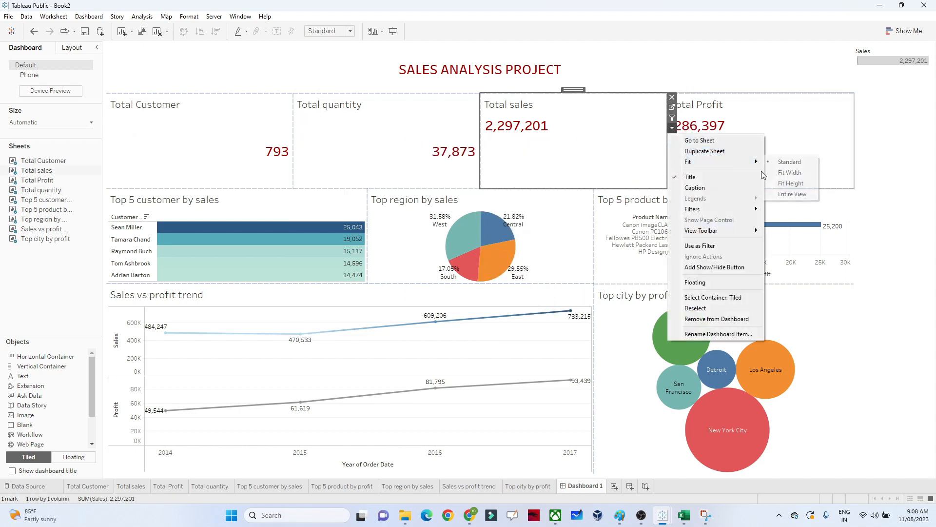
{"action": "left_click", "coordinate": [780, 194]}
- Set the Total Profit sheet to fit the entire view and remove the remaining Sales legend from the dashboard
{"action": "left_click", "coordinate": [819, 119]}
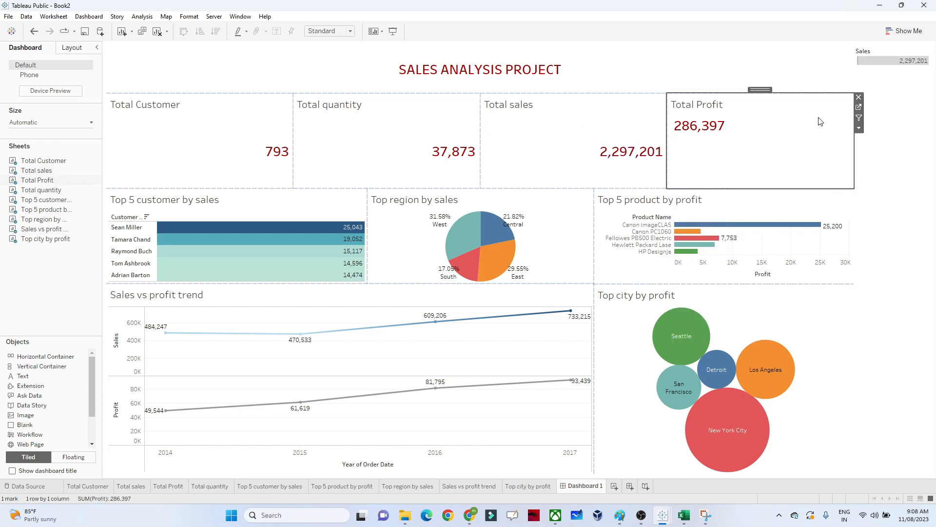
{"action": "left_click", "coordinate": [859, 128]}
{"action": "mouse_move", "coordinate": [867, 164]}
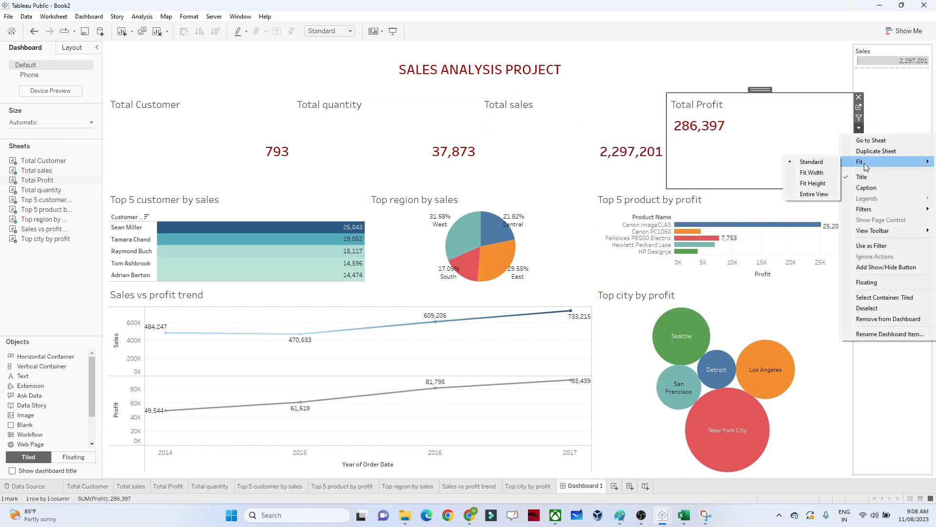
{"action": "left_click", "coordinate": [823, 194]}
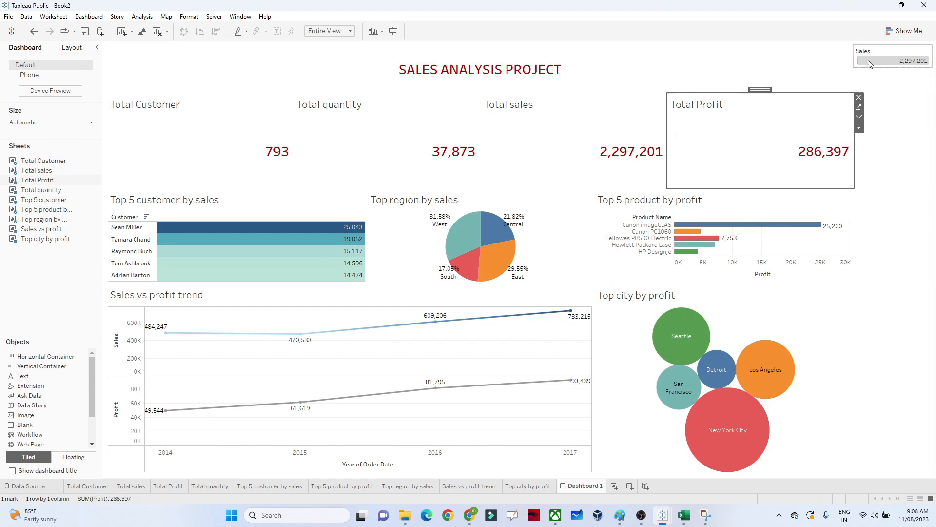
{"action": "left_click", "coordinate": [882, 52]}
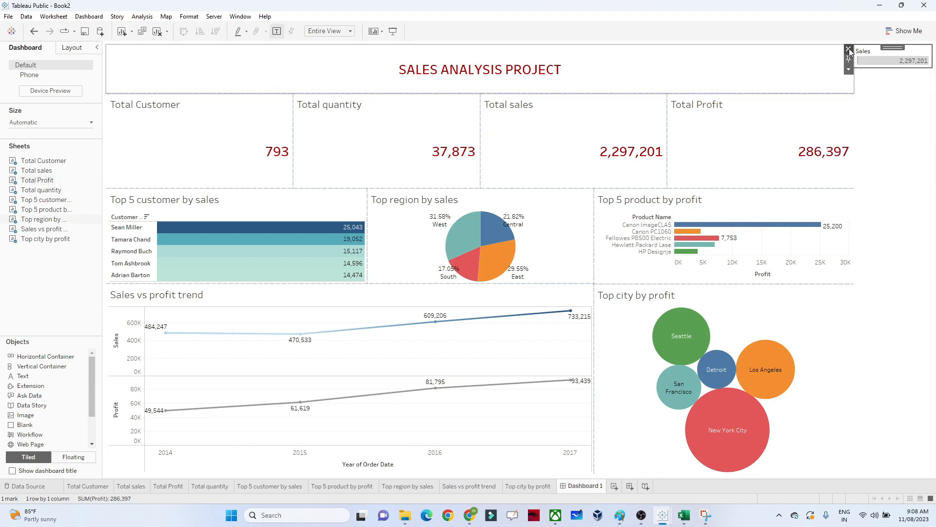
{"action": "key", "text": "Delete"}
- Center the titles of the Total Customer and Total quantity sheets on the dashboard
{"action": "left_click", "coordinate": [295, 117]}
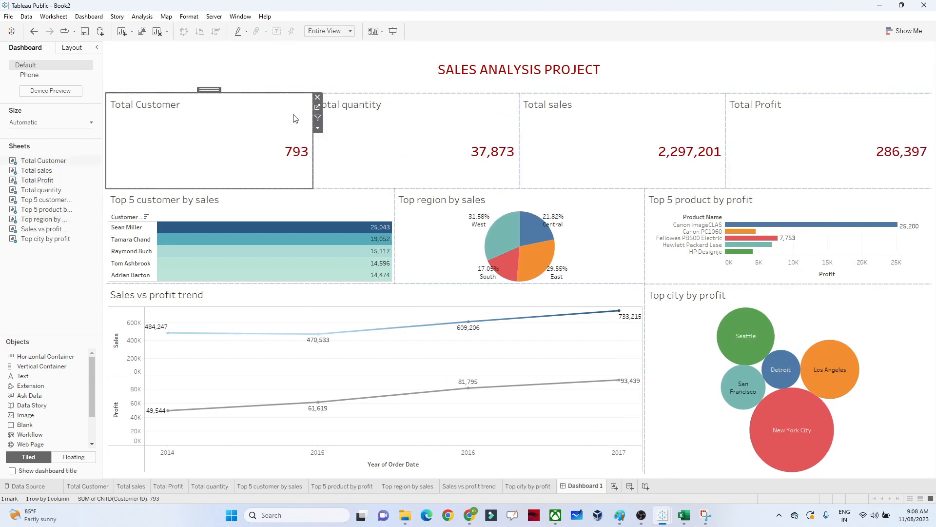
{"action": "left_click", "coordinate": [318, 129]}
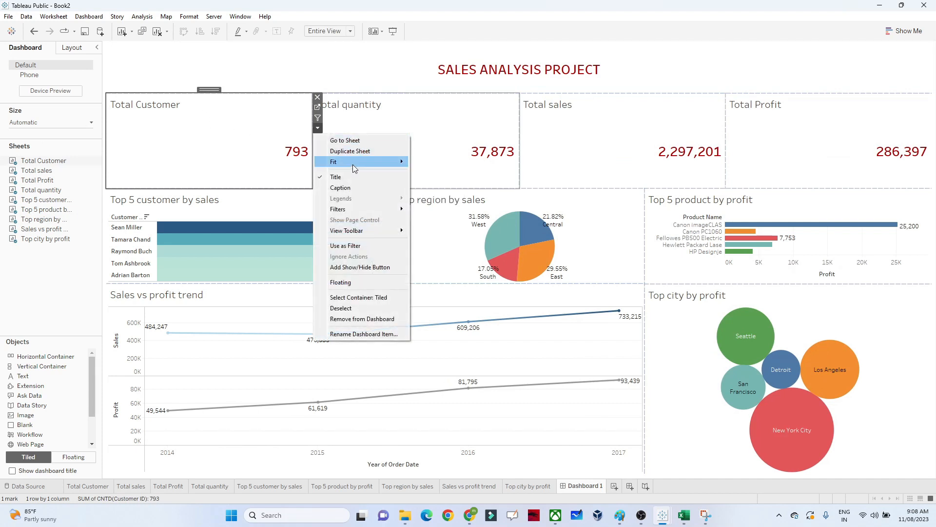
{"action": "double_click", "coordinate": [211, 107]}
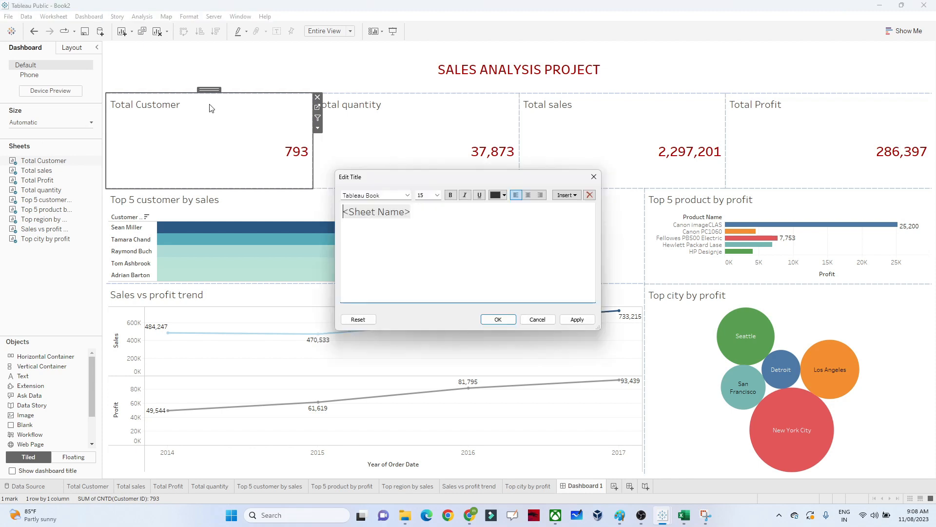
{"action": "left_click", "coordinate": [527, 195]}
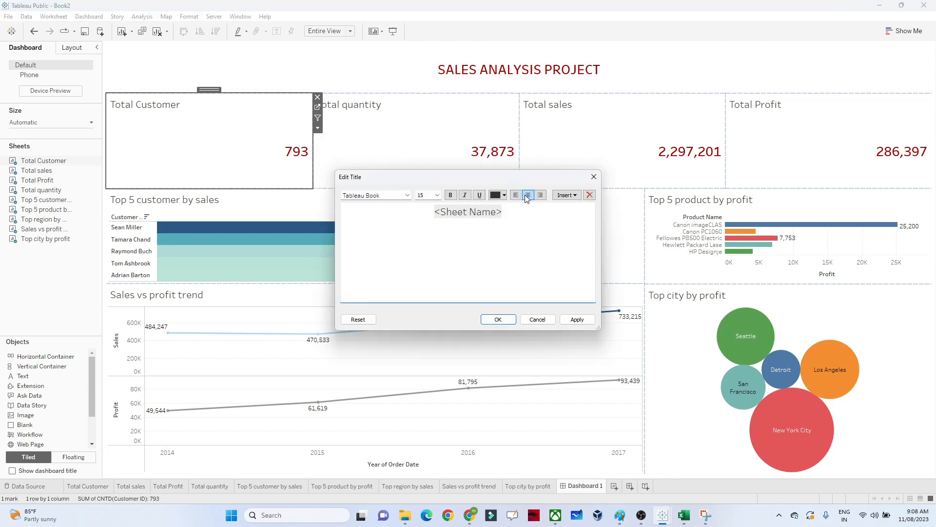
{"action": "left_click", "coordinate": [497, 319]}
{"action": "left_click", "coordinate": [358, 104]}
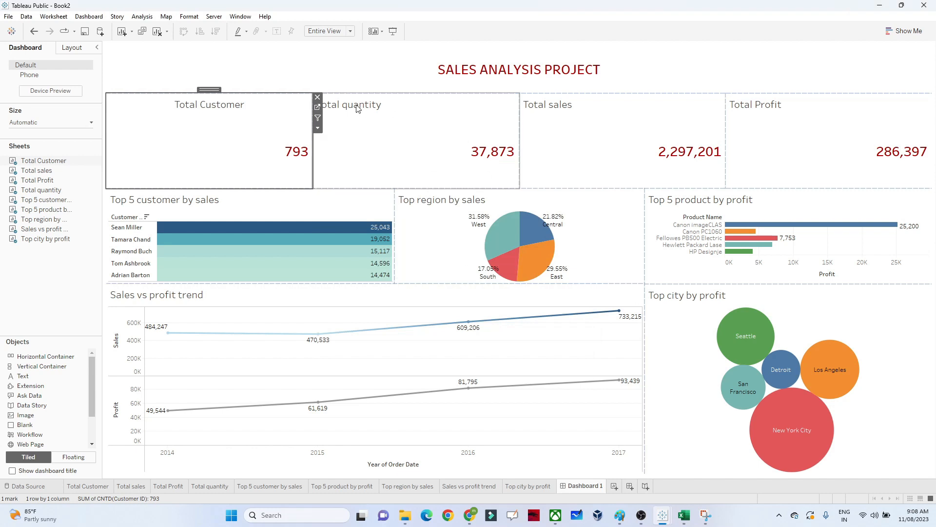
{"action": "double_click", "coordinate": [357, 108]}
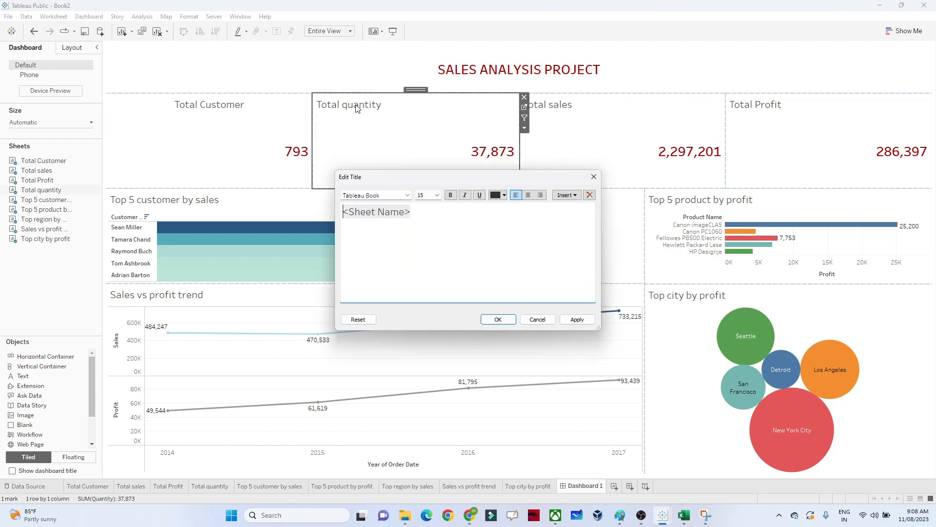
{"action": "left_click", "coordinate": [529, 196]}
{"action": "left_click", "coordinate": [498, 319]}
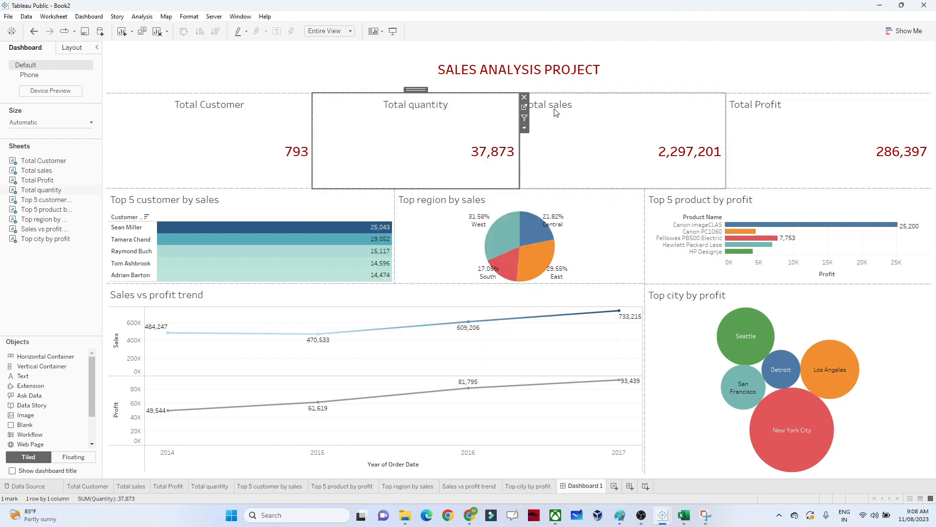
- Center the titles of the Total sales and Total Profit sheets on the dashboard
{"action": "double_click", "coordinate": [556, 112]}
{"action": "left_click", "coordinate": [529, 195]}
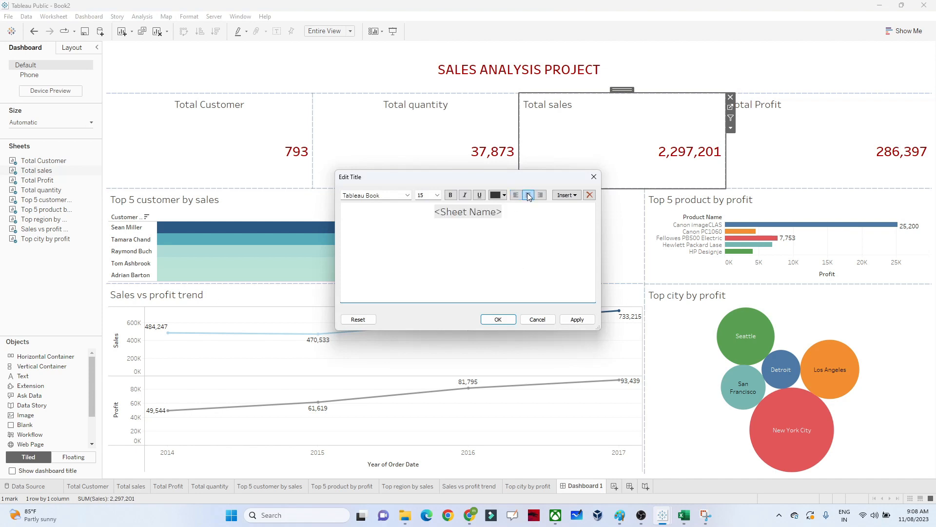
{"action": "left_click", "coordinate": [499, 320]}
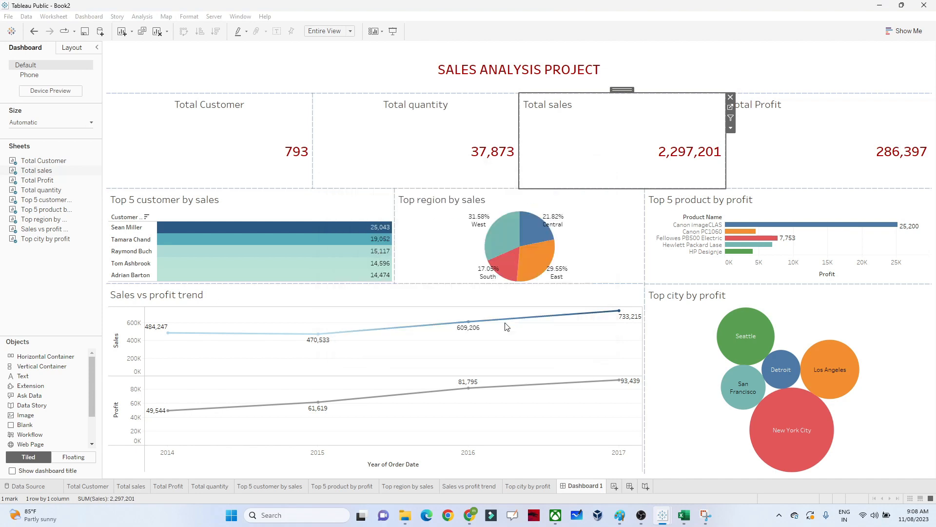
{"action": "left_click", "coordinate": [776, 107]}
{"action": "double_click", "coordinate": [776, 107]}
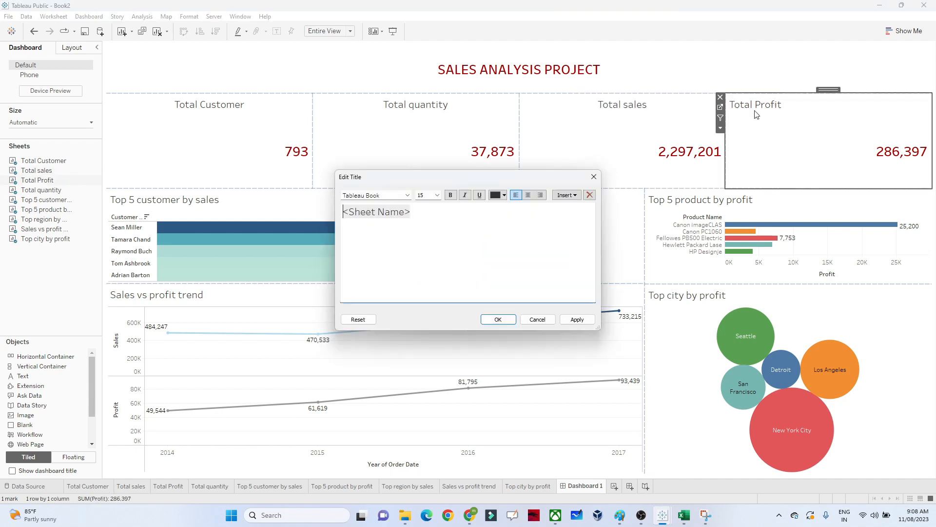
{"action": "left_click", "coordinate": [529, 196]}
{"action": "left_click", "coordinate": [499, 320]}
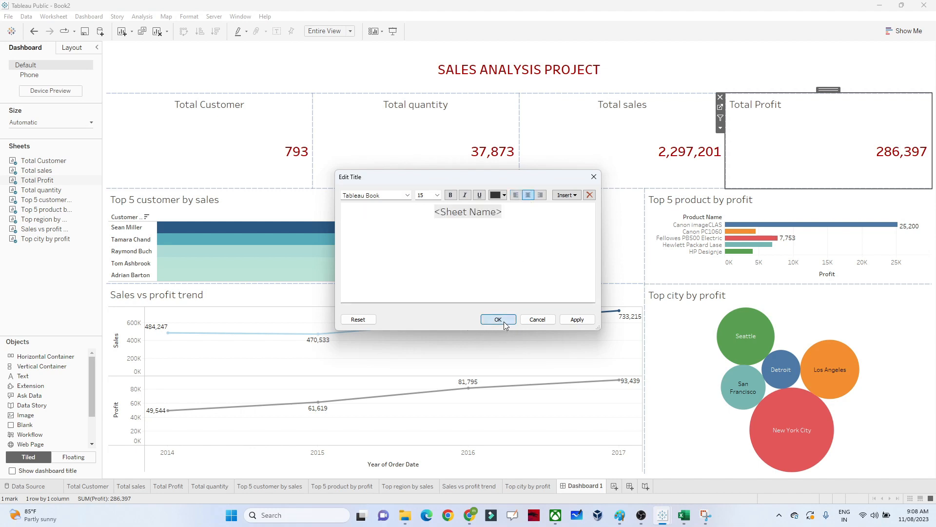
- Set the pane's horizontal alignment to center for the Total Customer and Total quantity values
{"action": "left_click", "coordinate": [261, 155]}
{"action": "right_click", "coordinate": [260, 151]}
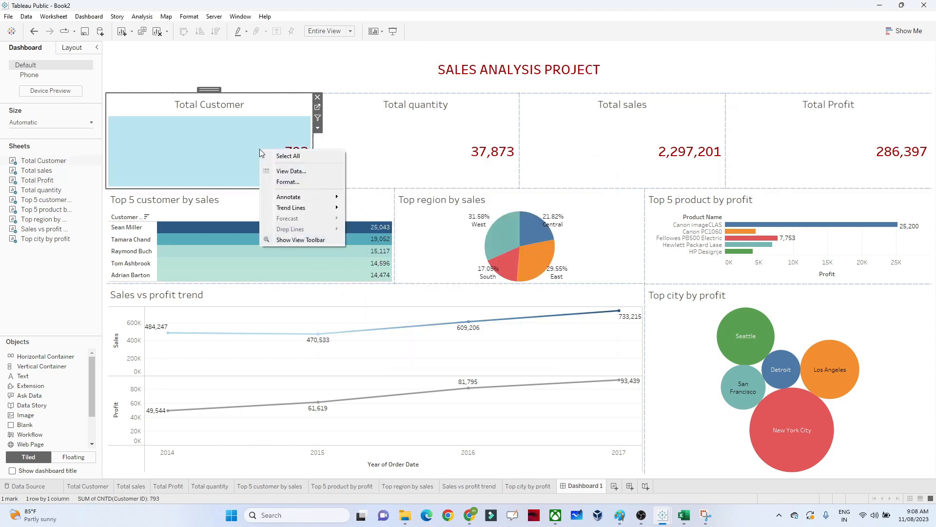
{"action": "left_click", "coordinate": [289, 184]}
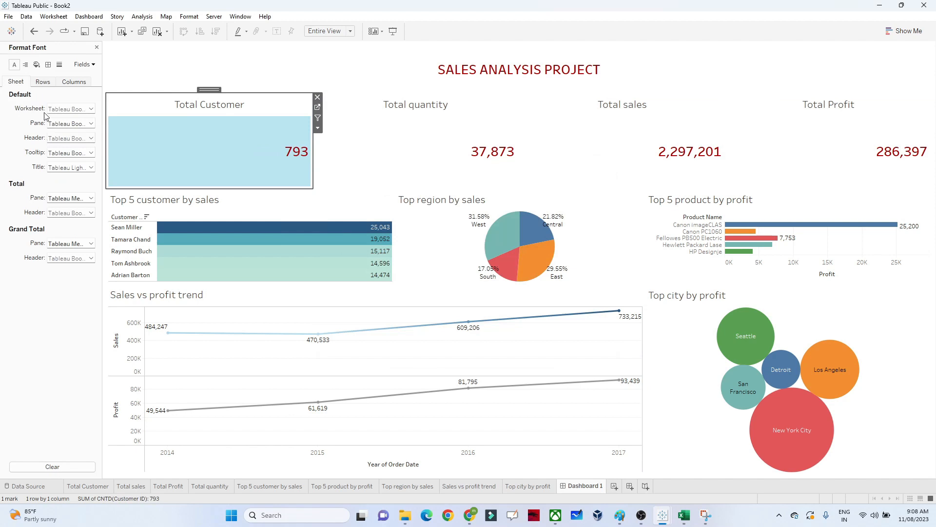
{"action": "left_click", "coordinate": [28, 67]}
{"action": "left_click", "coordinate": [68, 109]}
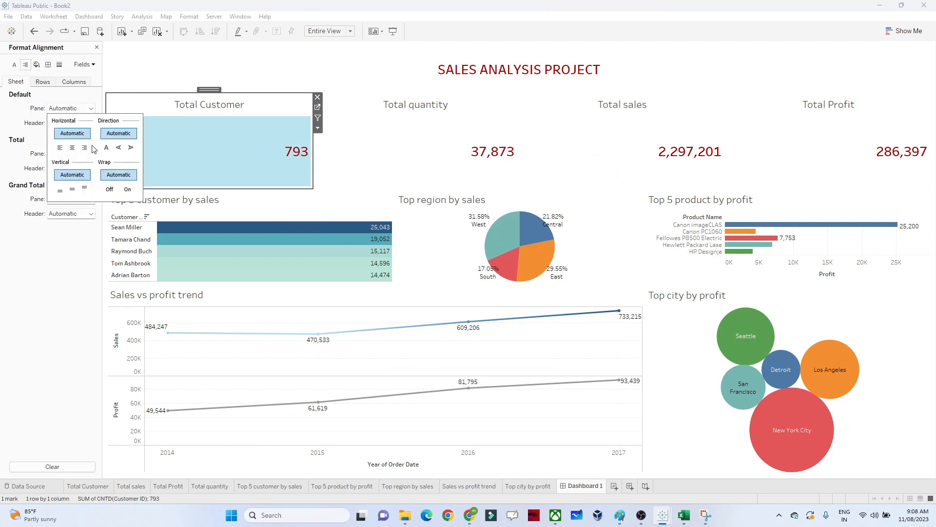
{"action": "left_click", "coordinate": [72, 147]}
{"action": "left_click", "coordinate": [376, 159]}
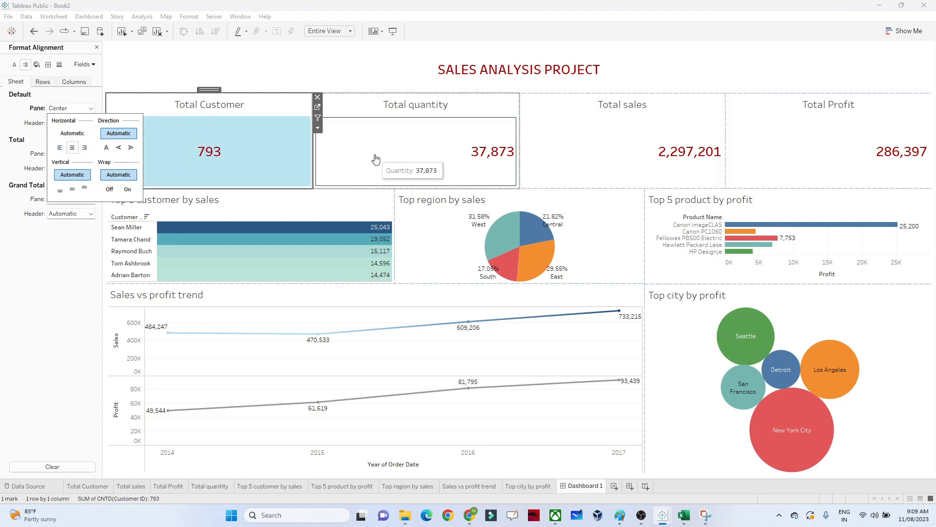
{"action": "right_click", "coordinate": [376, 157]}
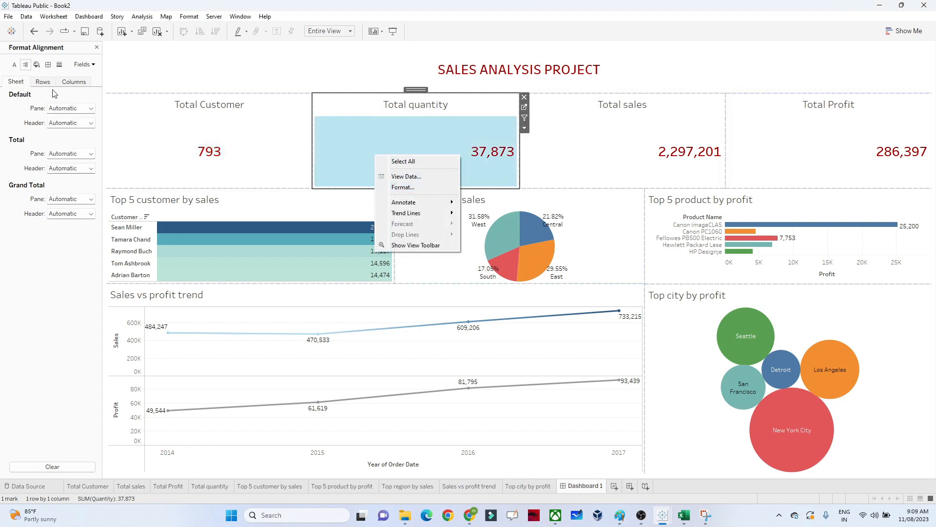
{"action": "left_click", "coordinate": [62, 111]}
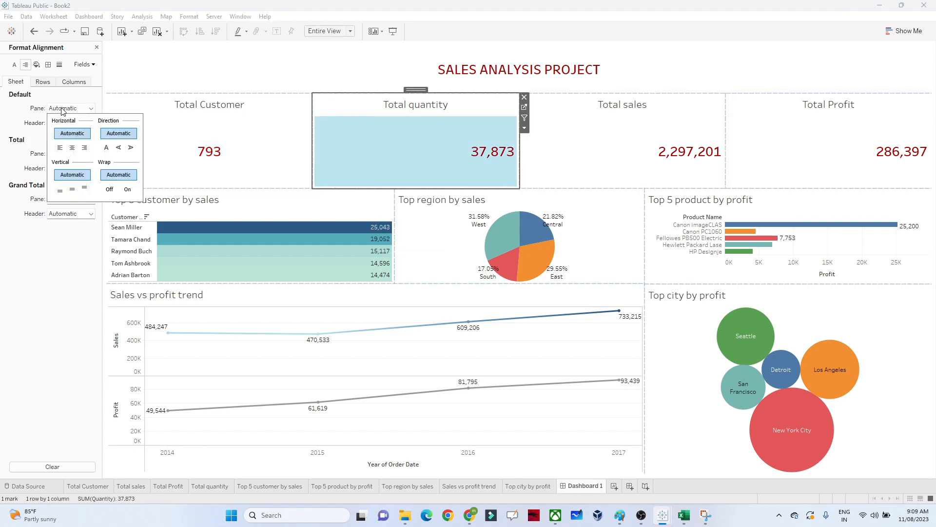
{"action": "left_click", "coordinate": [72, 148]}
- Set the pane's horizontal alignment to center for the Total sales and Total Profit values, and close the formatting options
{"action": "left_click", "coordinate": [561, 155]}
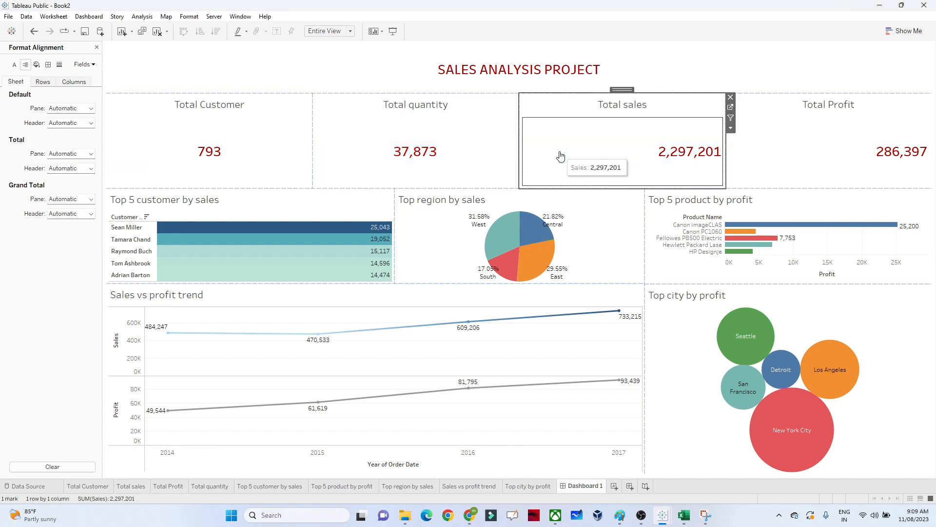
{"action": "left_click", "coordinate": [83, 112]}
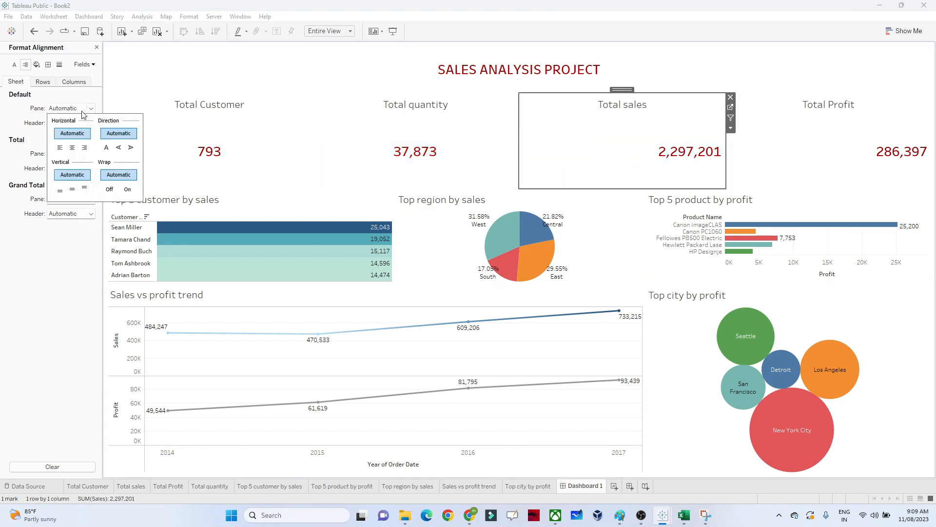
{"action": "left_click", "coordinate": [71, 147]}
{"action": "left_click", "coordinate": [807, 168]}
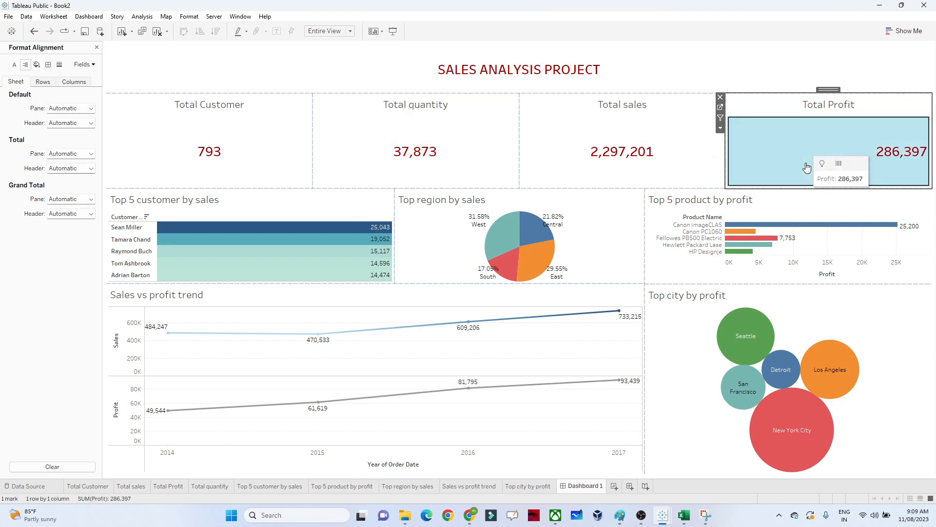
{"action": "left_click", "coordinate": [82, 111]}
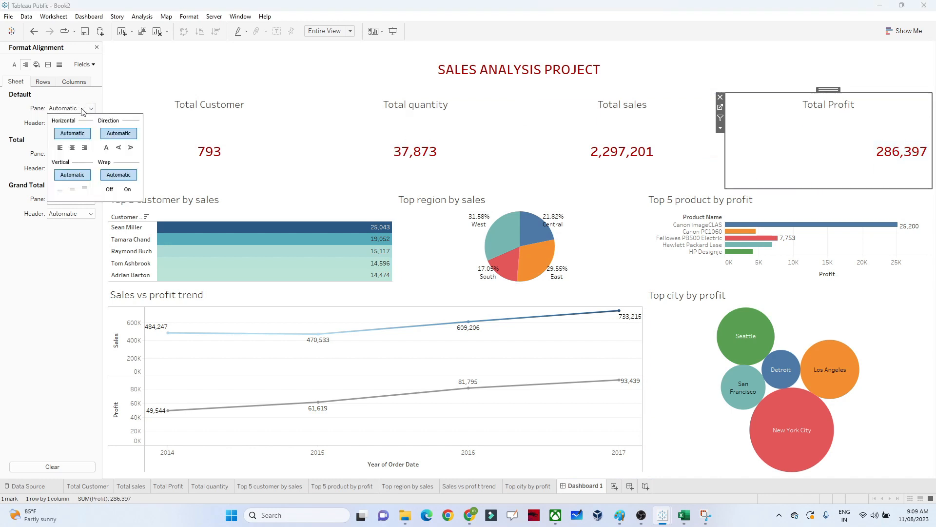
{"action": "left_click", "coordinate": [72, 148]}
{"action": "left_click", "coordinate": [67, 278]}
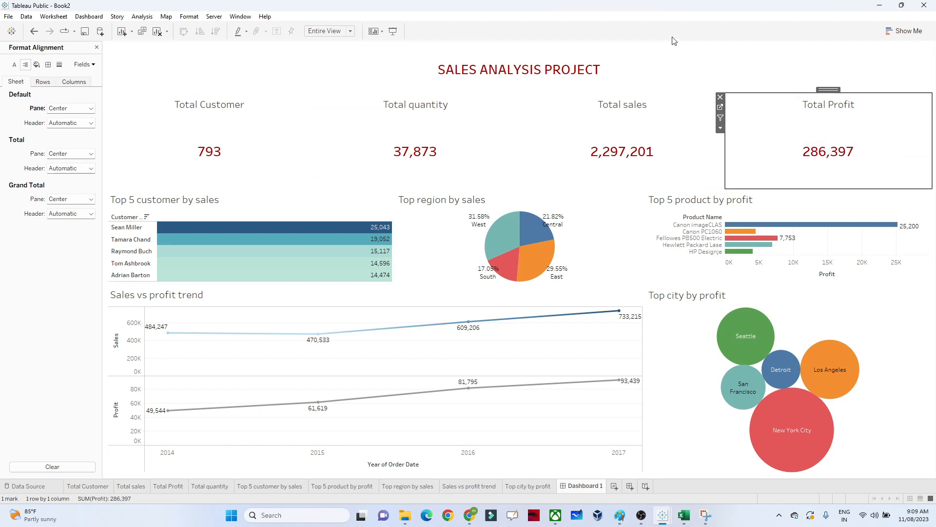
{"action": "left_click", "coordinate": [97, 49]}
- Add a solid line border around the SALES ANALYSIS PROJECT title
{"action": "left_click", "coordinate": [205, 49]}
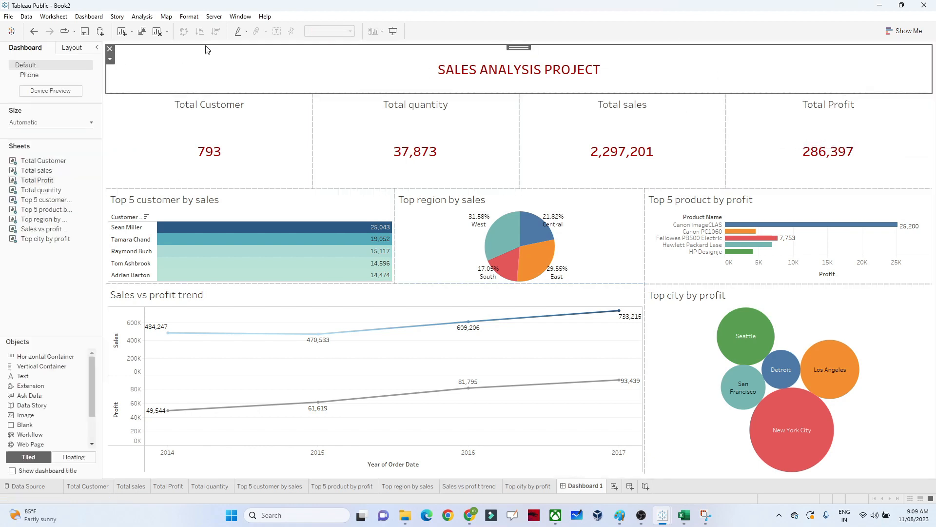
{"action": "left_click", "coordinate": [76, 49]}
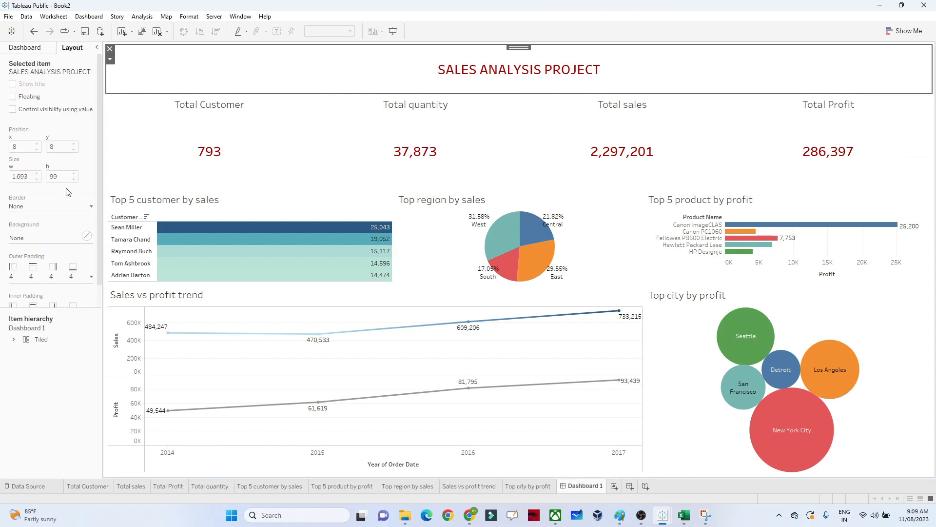
{"action": "left_click", "coordinate": [65, 206]}
{"action": "left_click", "coordinate": [40, 239]}
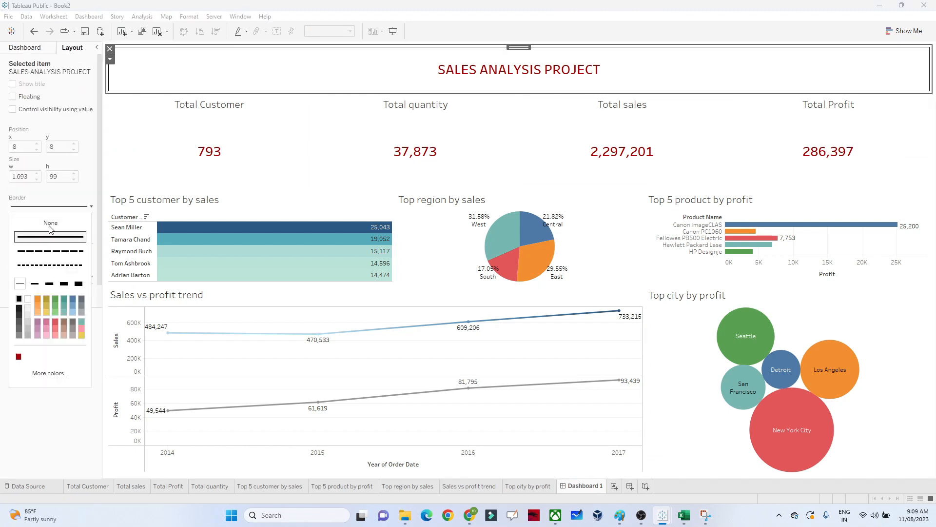
- Add solid line borders around the Total Customer, Total quantity and Total sales sheets
{"action": "left_click", "coordinate": [115, 111]}
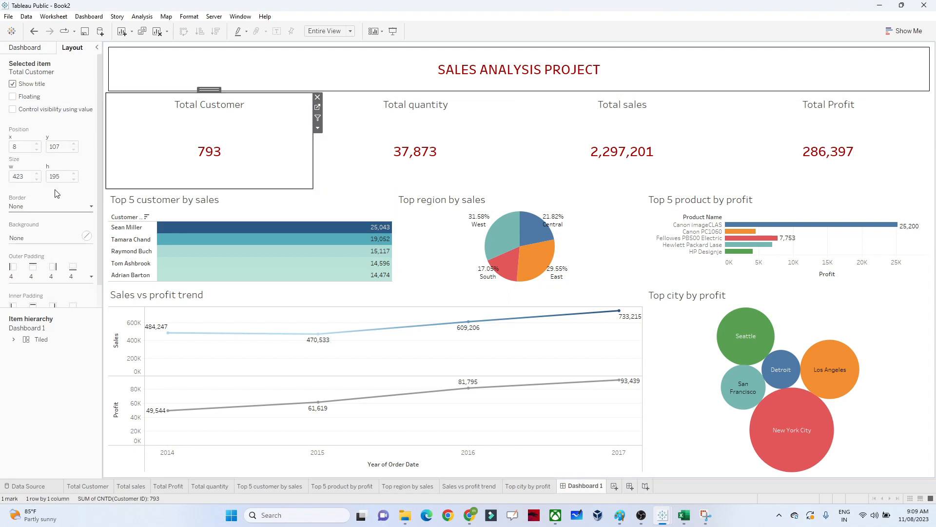
{"action": "left_click", "coordinate": [49, 207]}
{"action": "left_click", "coordinate": [42, 237]}
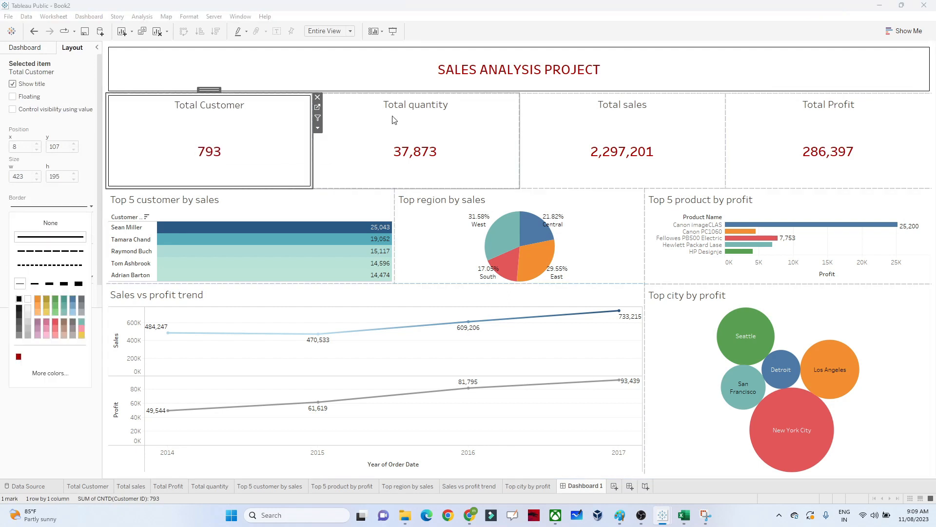
{"action": "left_click", "coordinate": [373, 105]}
{"action": "left_click", "coordinate": [32, 206]}
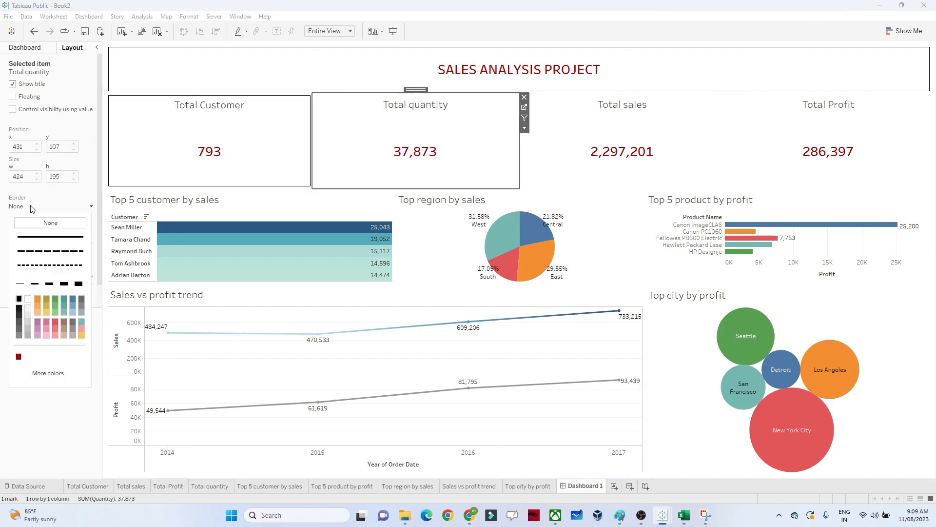
{"action": "left_click", "coordinate": [50, 237]}
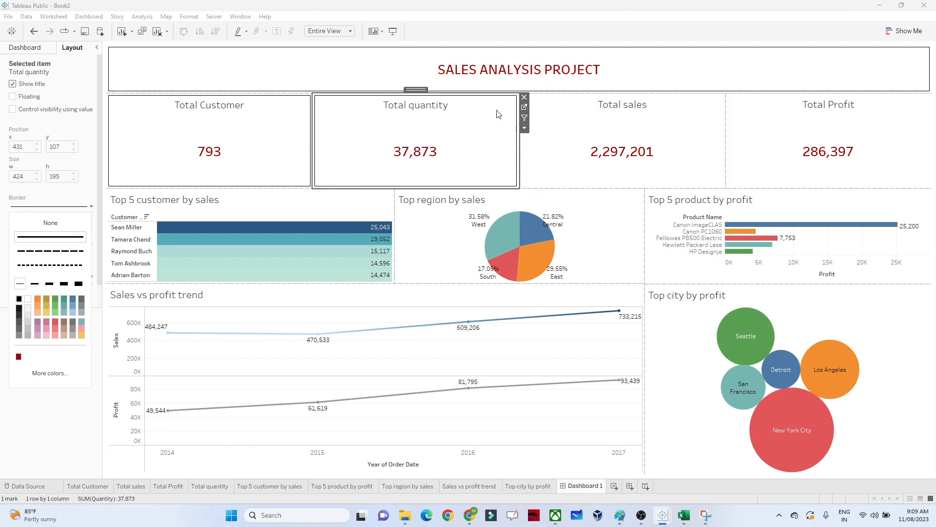
{"action": "left_click", "coordinate": [540, 110]}
{"action": "left_click", "coordinate": [43, 207]}
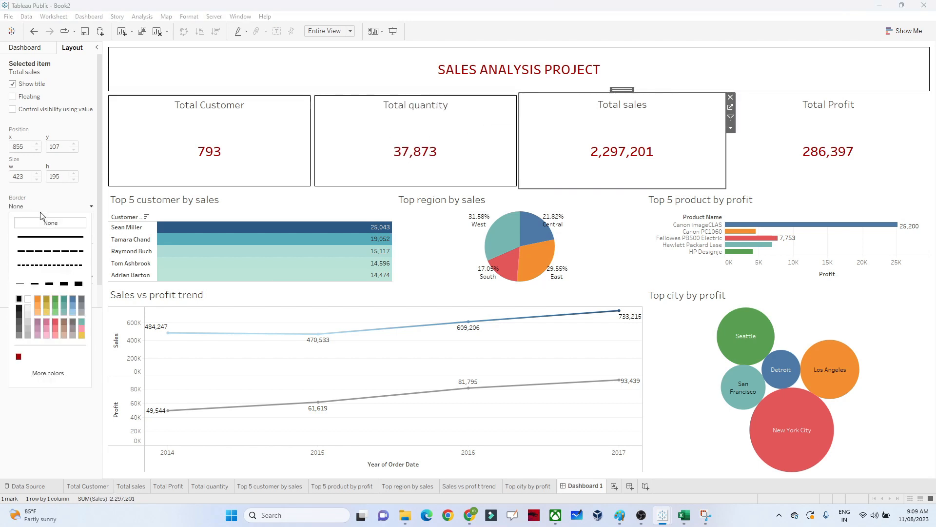
{"action": "left_click", "coordinate": [49, 237]}
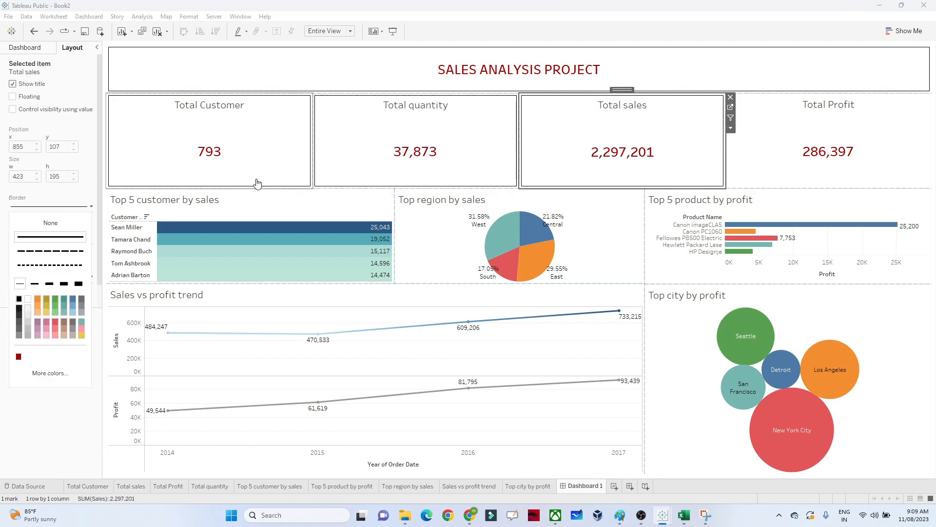
- Add solid line borders around the Total Profit and Top 5 customer by sales sheets
{"action": "left_click", "coordinate": [756, 111]}
{"action": "left_click", "coordinate": [67, 207]}
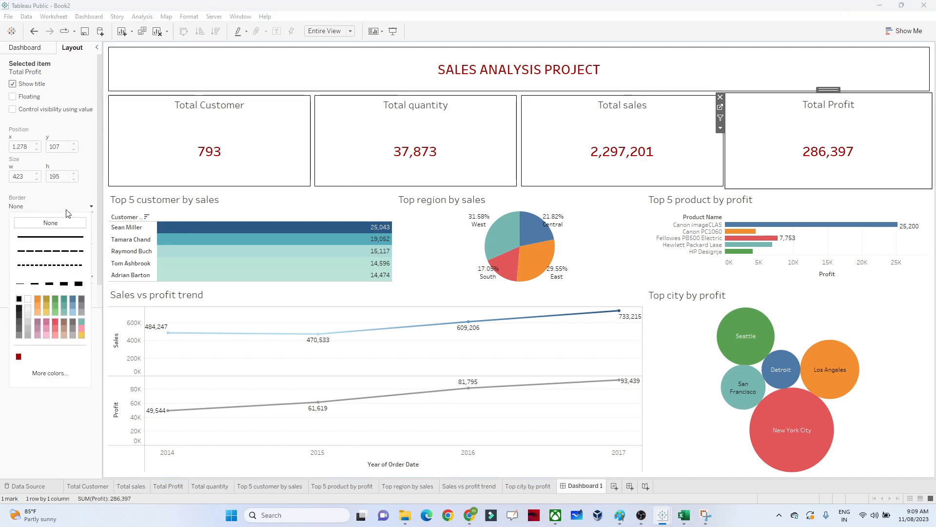
{"action": "left_click", "coordinate": [50, 237]}
{"action": "left_click", "coordinate": [274, 209]}
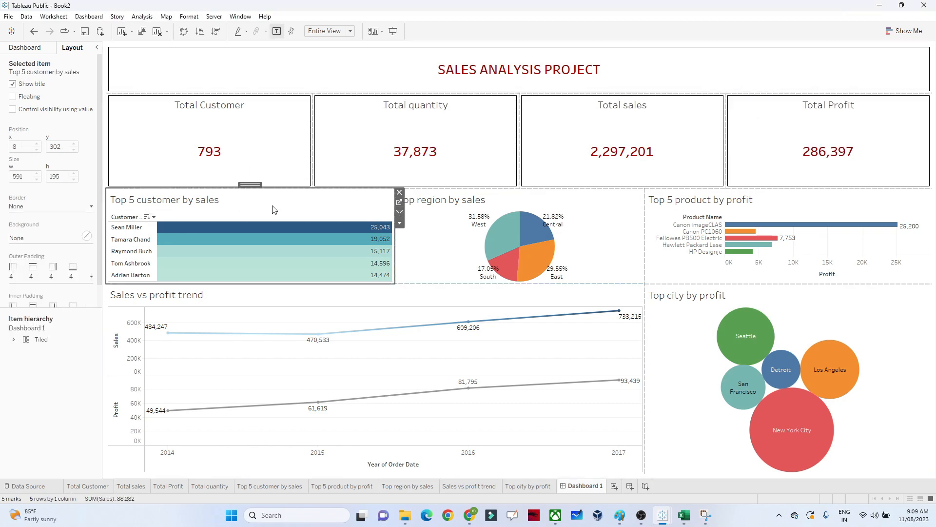
{"action": "left_click", "coordinate": [64, 207]}
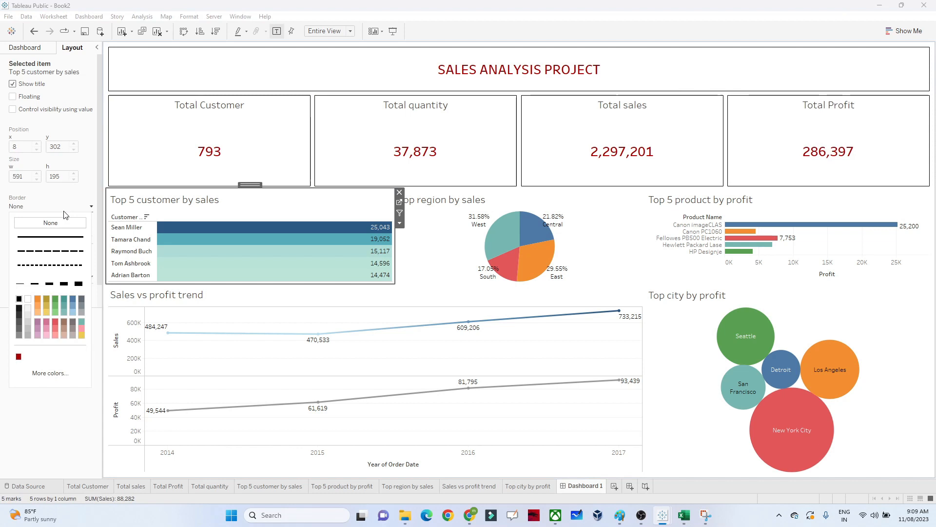
{"action": "left_click", "coordinate": [49, 237]}
- Add solid line borders around the Top region by sales and Top 5 product by profit sheets
{"action": "left_click", "coordinate": [507, 196]}
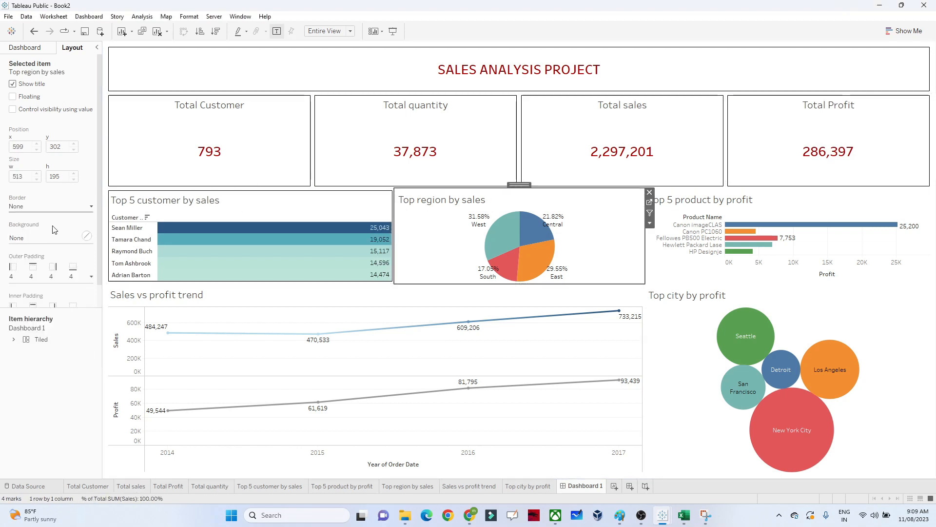
{"action": "left_click", "coordinate": [36, 208]}
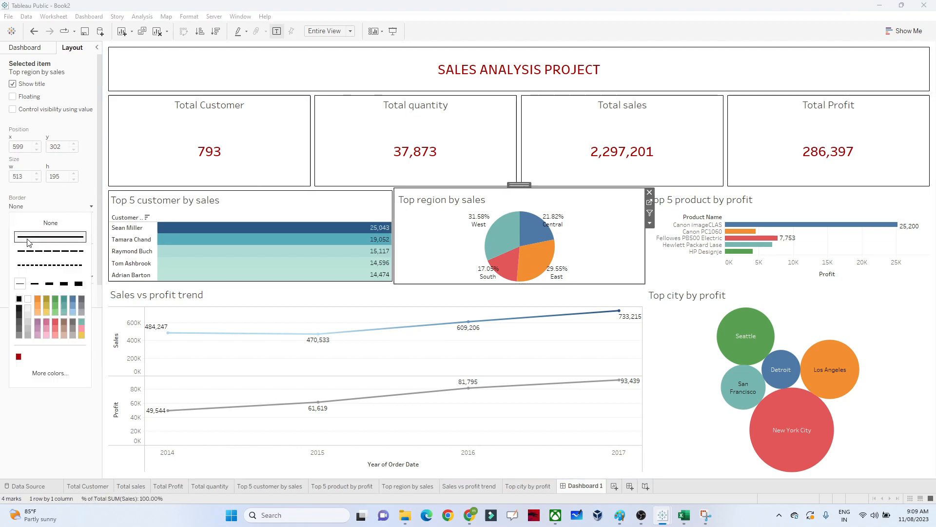
{"action": "left_click", "coordinate": [50, 237]}
{"action": "left_click", "coordinate": [752, 200]}
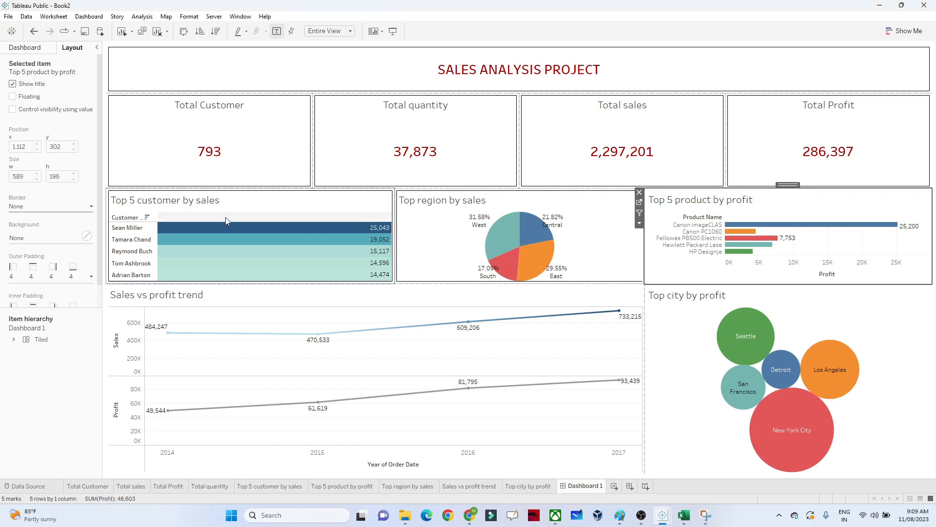
{"action": "left_click", "coordinate": [72, 210]}
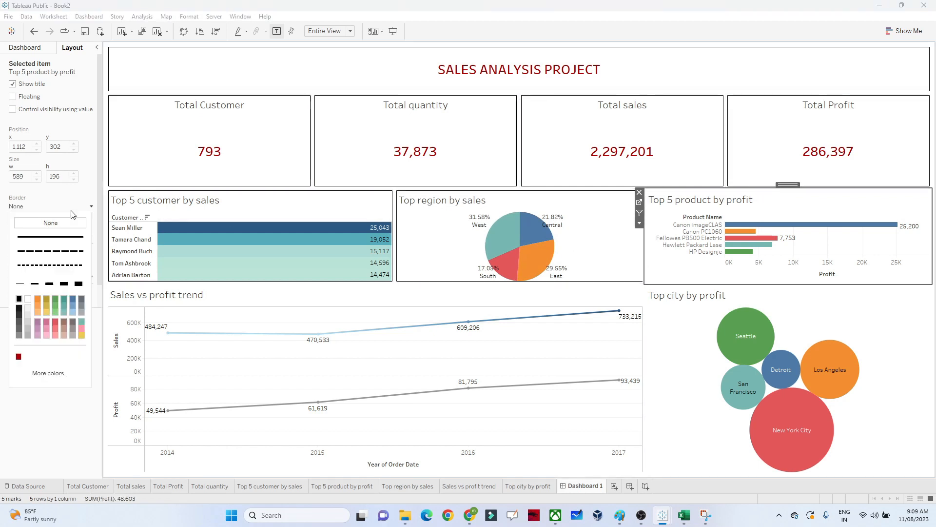
{"action": "left_click", "coordinate": [50, 237]}
- Add solid line borders around the Sales vs profit trend and Top city by profit sheets
{"action": "left_click", "coordinate": [210, 312]}
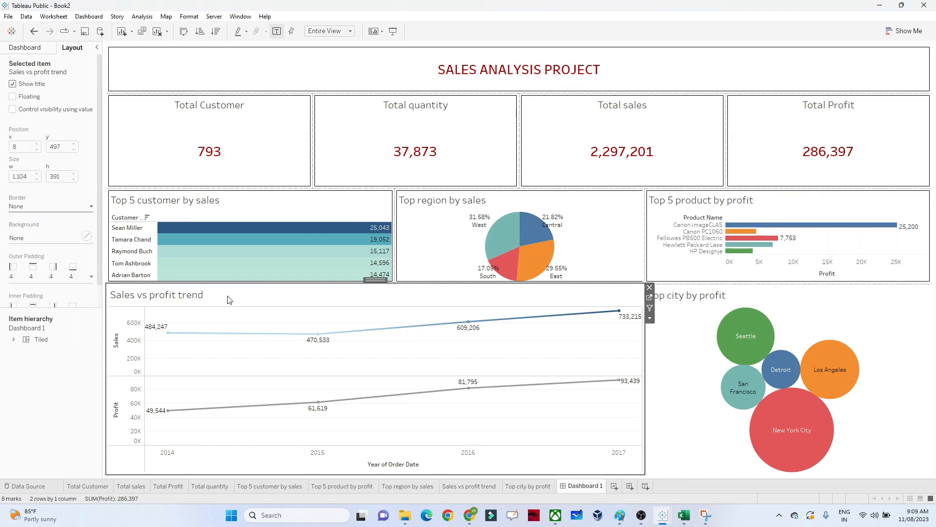
{"action": "left_click", "coordinate": [22, 210]}
{"action": "left_click", "coordinate": [36, 243]}
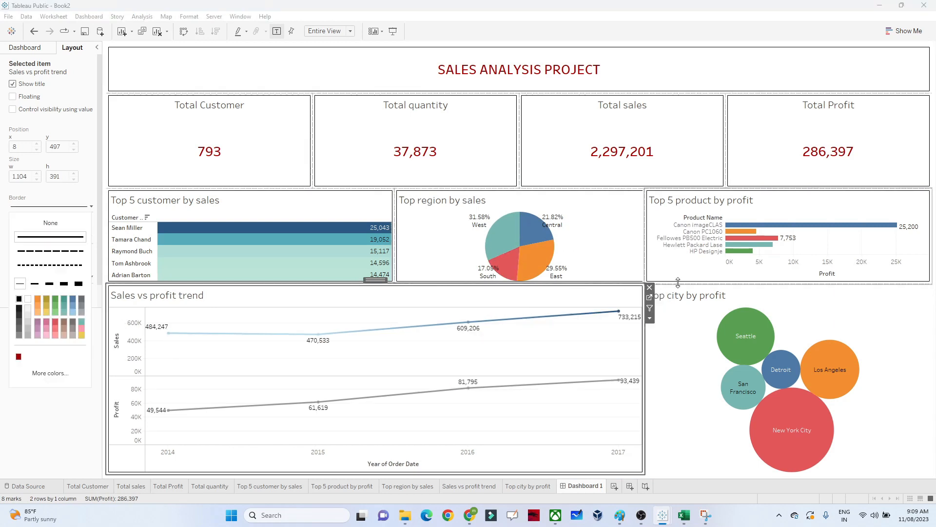
{"action": "left_click", "coordinate": [703, 294]}
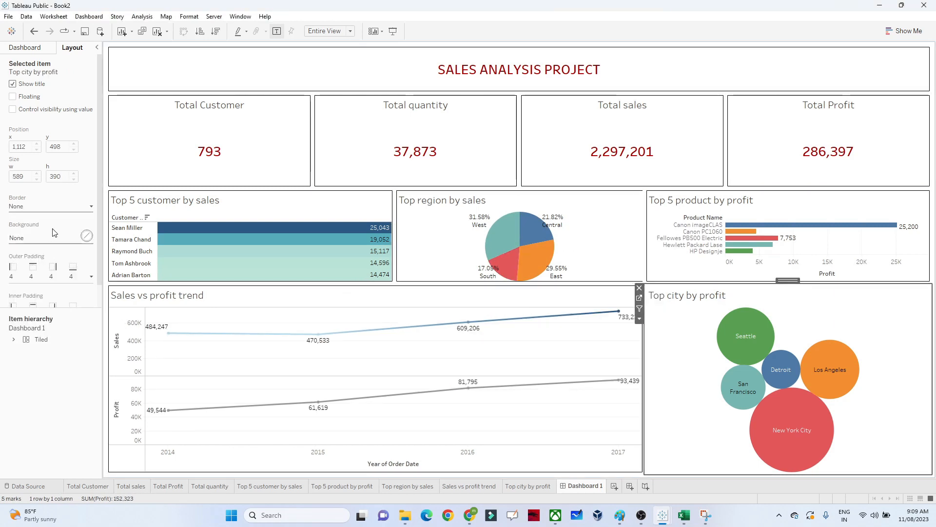
{"action": "left_click", "coordinate": [55, 209]}
{"action": "left_click", "coordinate": [50, 237]}
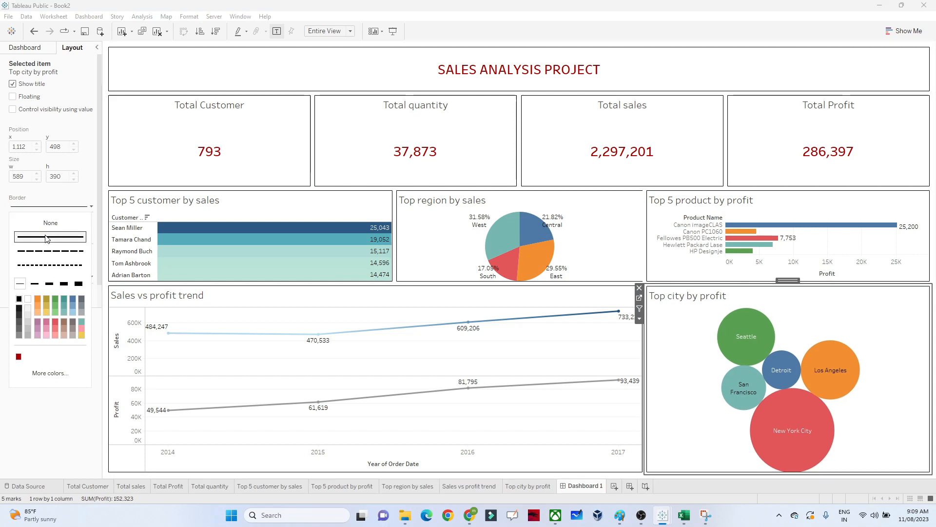
- Narrow the Sales vs profit trend sheet slightly to a width of about 1,097, widening the neighbouring Top city by profit sheet
{"action": "left_click", "coordinate": [607, 352]}
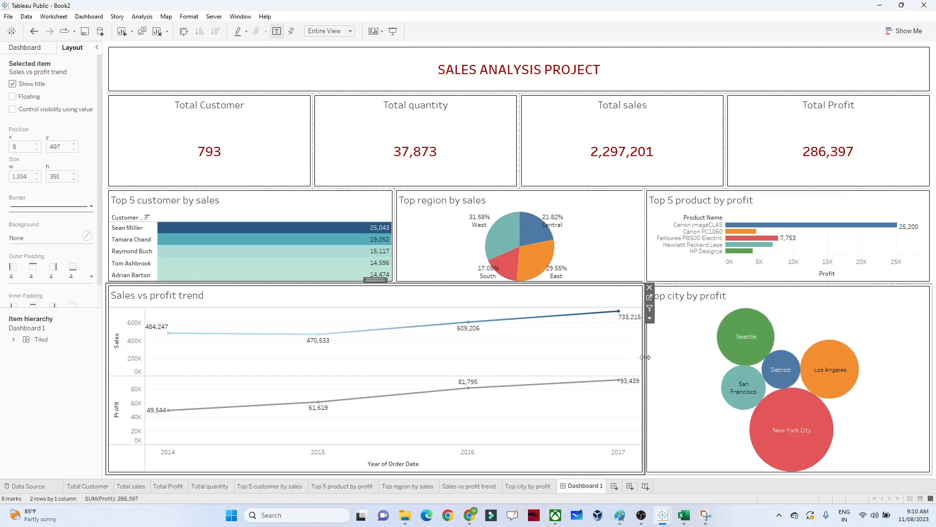
{"action": "left_click_drag", "start_coordinate": [643, 359], "coordinate": [640, 358]}
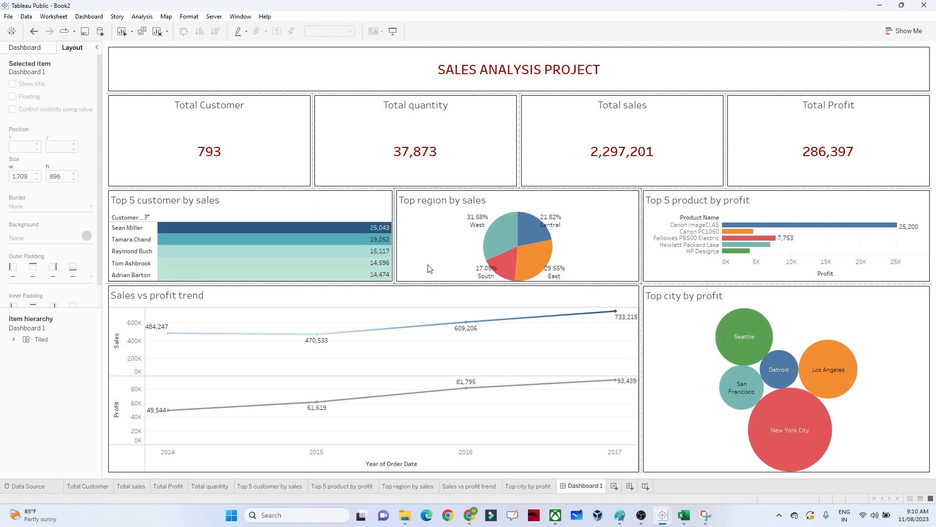
{"action": "left_click", "coordinate": [285, 303]}
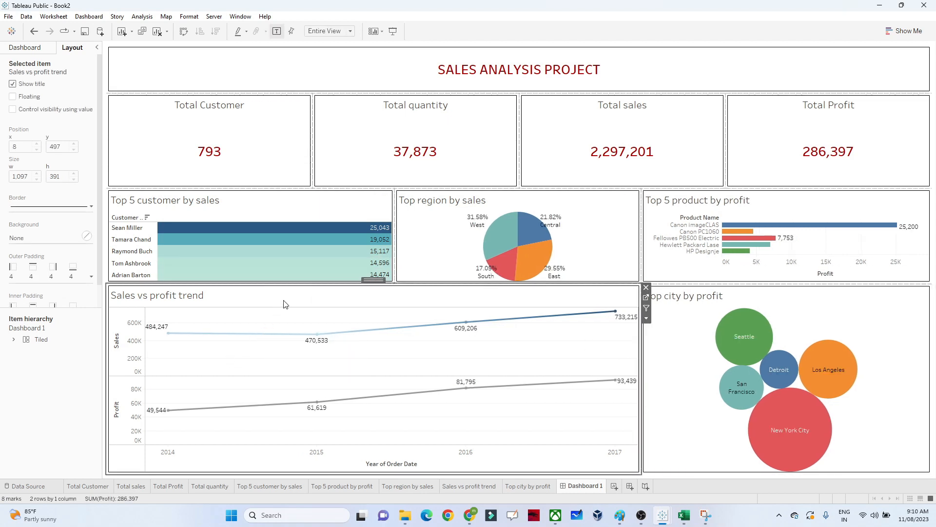
{"action": "left_click", "coordinate": [44, 396]}
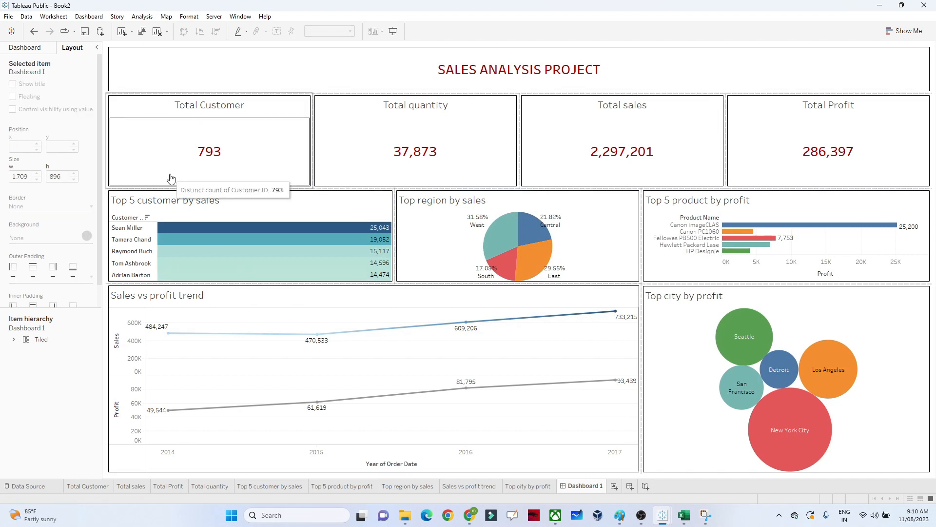
- Shorten the row of KPI sheets to a height of about 149 and extend the middle row of three charts downward to match
{"action": "left_click", "coordinate": [194, 185]}
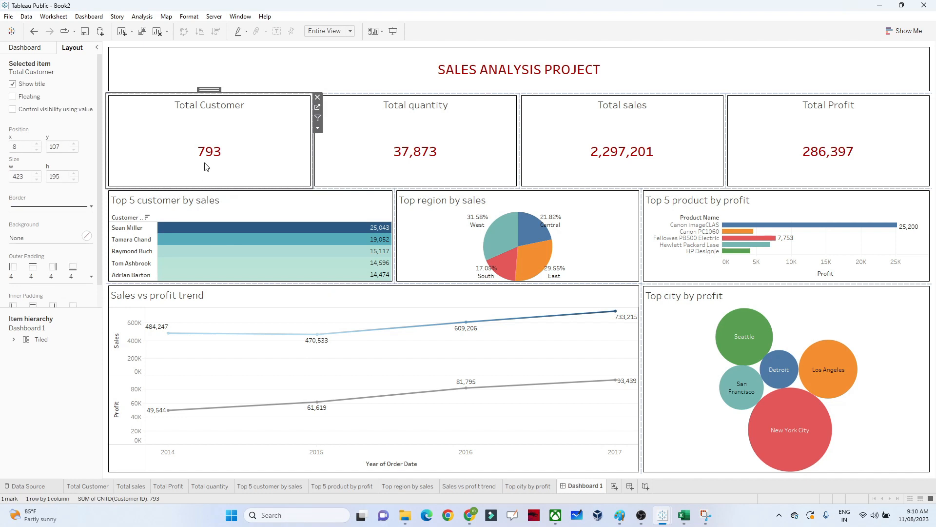
{"action": "left_click_drag", "start_coordinate": [324, 189], "coordinate": [330, 164]}
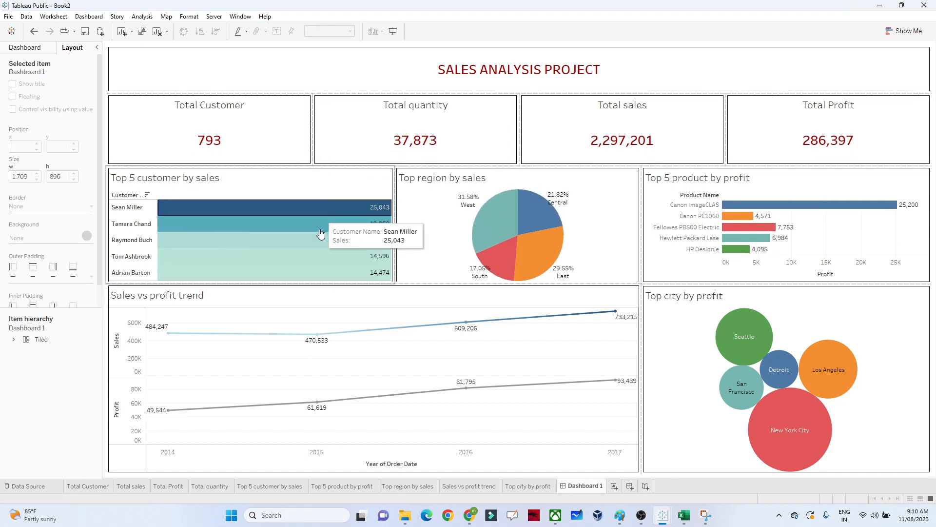
{"action": "left_click_drag", "start_coordinate": [340, 283], "coordinate": [342, 307]}
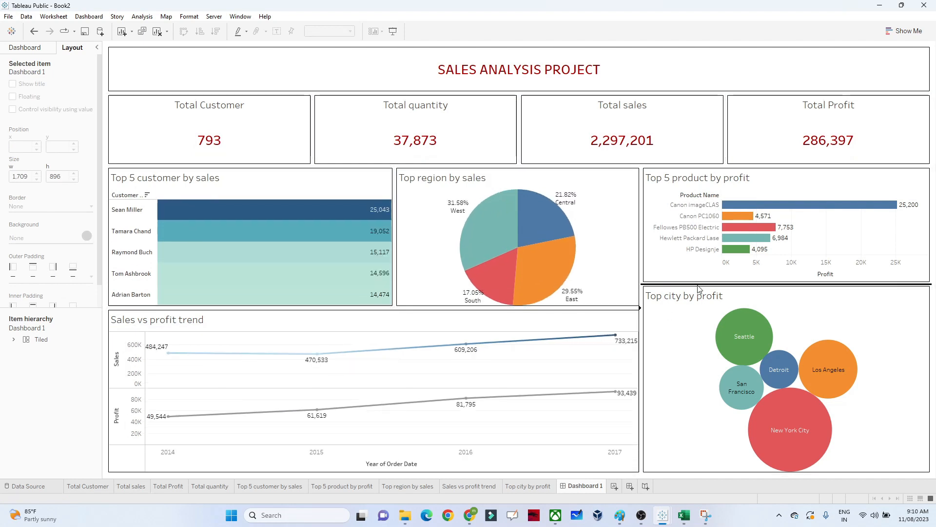
{"action": "left_click_drag", "start_coordinate": [697, 288], "coordinate": [700, 308]}
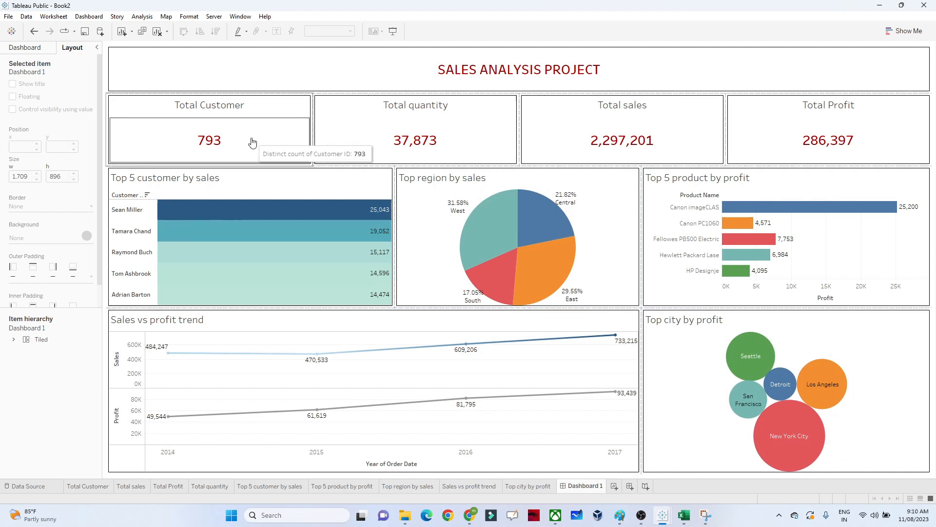
- Apply a light pink background at 100% opacity to the Total Customer and Total quantity sheets
{"action": "left_click", "coordinate": [204, 107]}
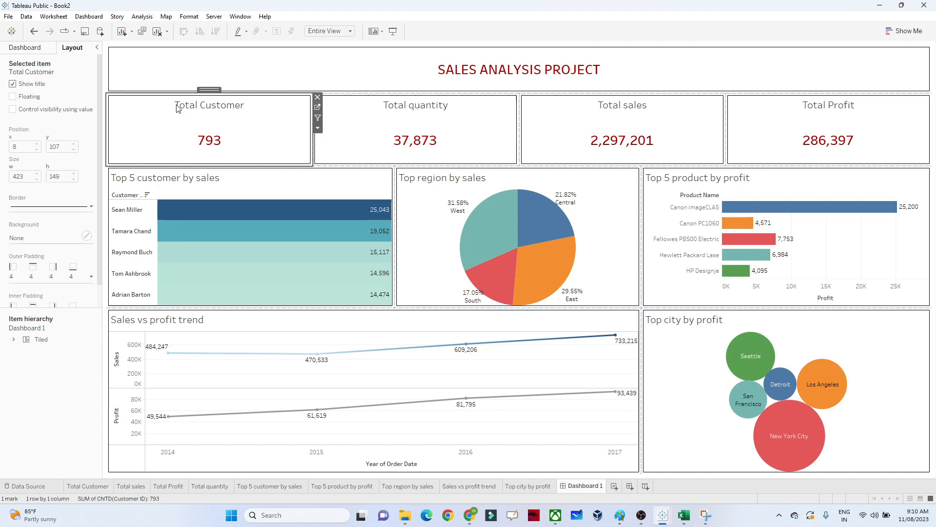
{"action": "left_click", "coordinate": [54, 238]}
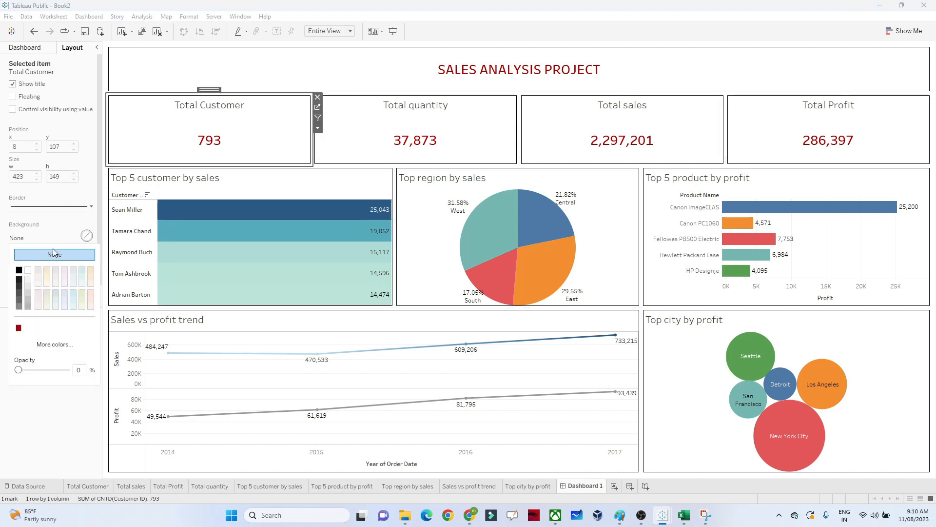
{"action": "left_click", "coordinate": [65, 288]}
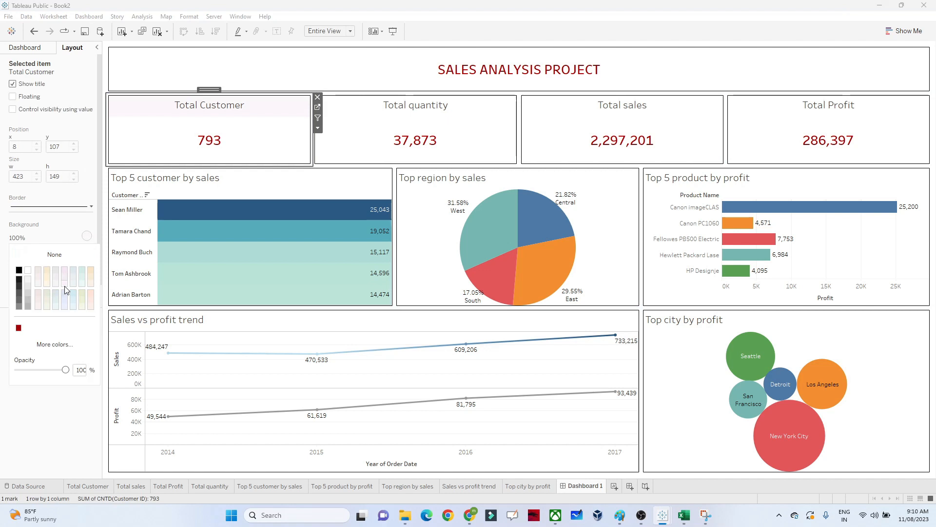
{"action": "left_click", "coordinate": [367, 114]}
{"action": "left_click", "coordinate": [90, 239]}
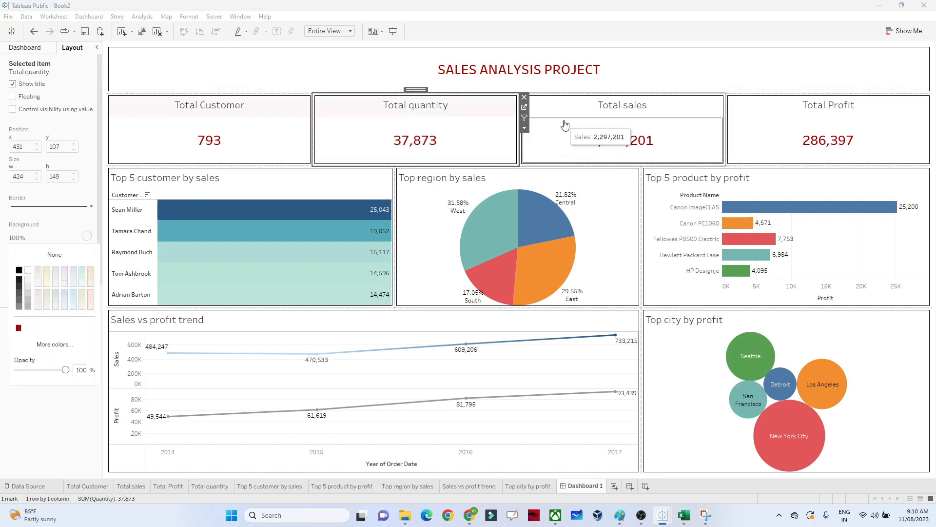
- Apply the same light pink background at 100% opacity to the Total sales and Total Profit sheets
{"action": "left_click", "coordinate": [579, 116]}
{"action": "left_click", "coordinate": [93, 239]}
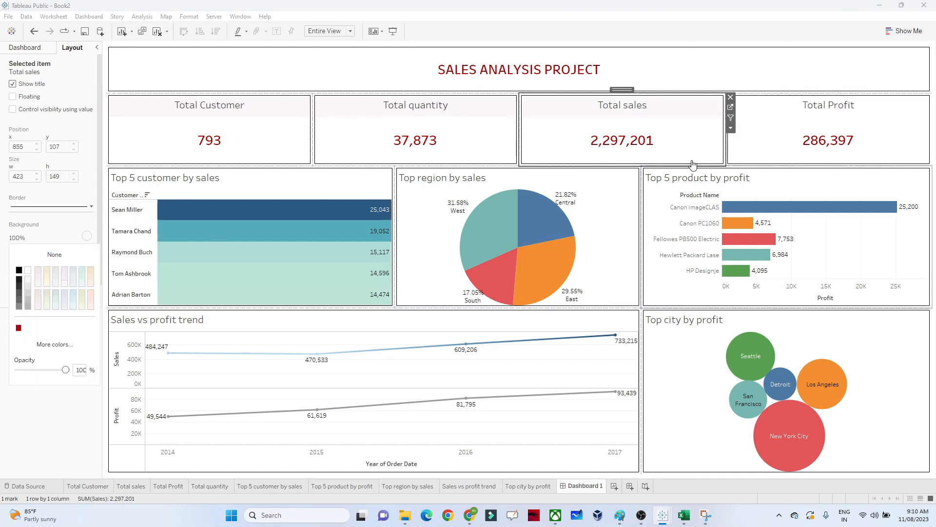
{"action": "left_click", "coordinate": [773, 103]}
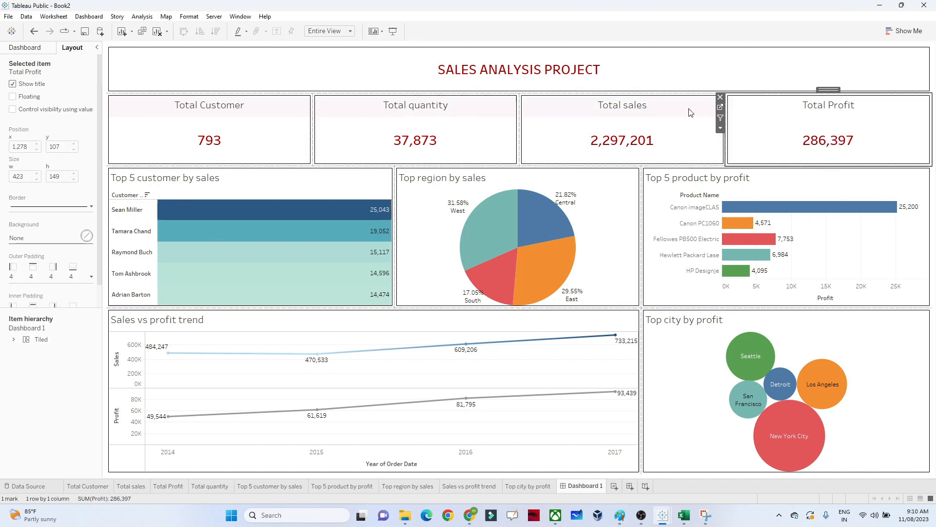
{"action": "left_click", "coordinate": [88, 237]}
{"action": "left_click", "coordinate": [65, 289]}
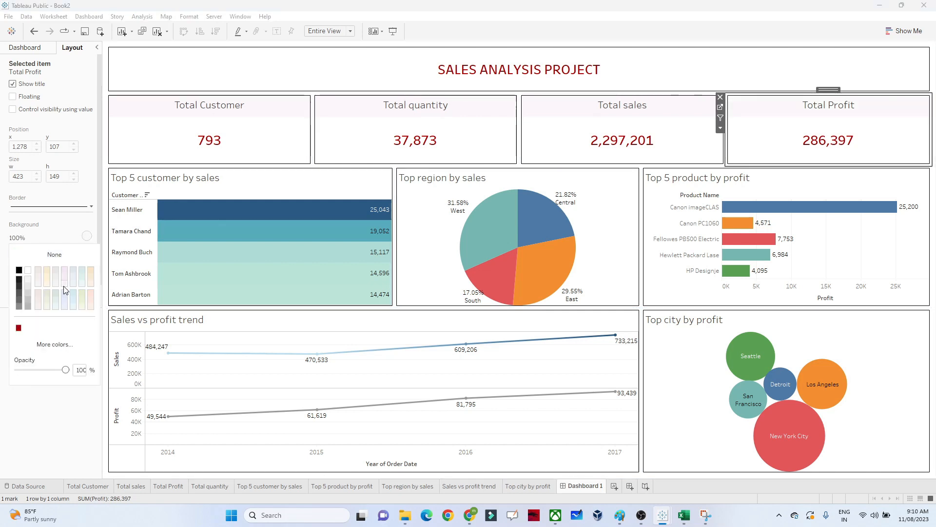
{"action": "left_click", "coordinate": [695, 38]}
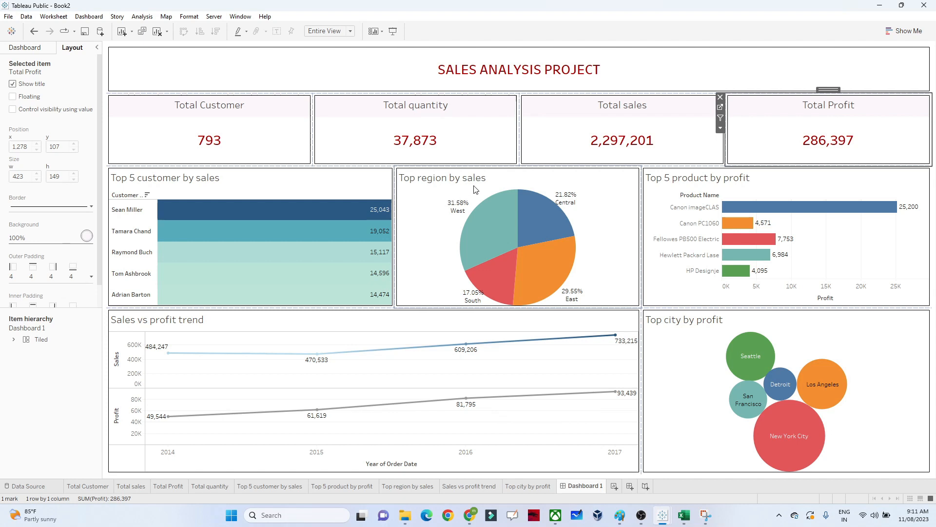
{"action": "mouse_move", "coordinate": [456, 211]}
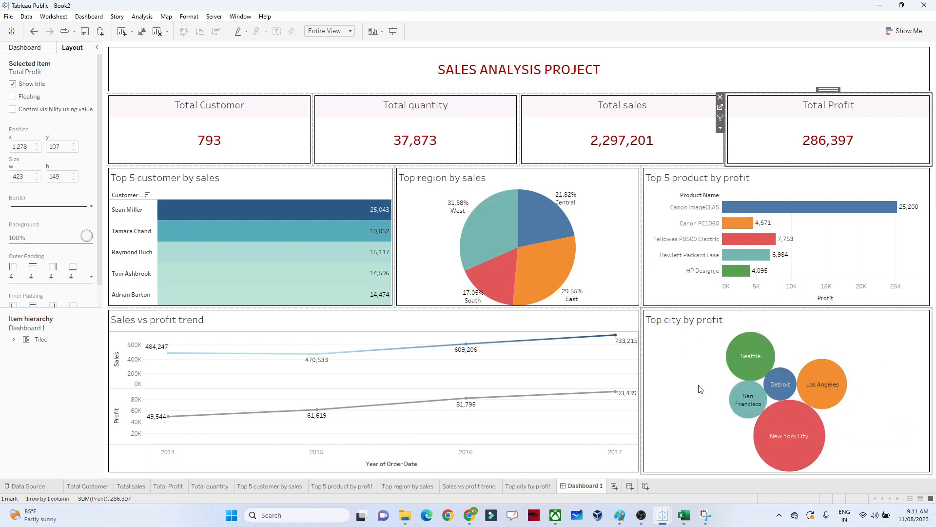
{"action": "left_click", "coordinate": [818, 333]}
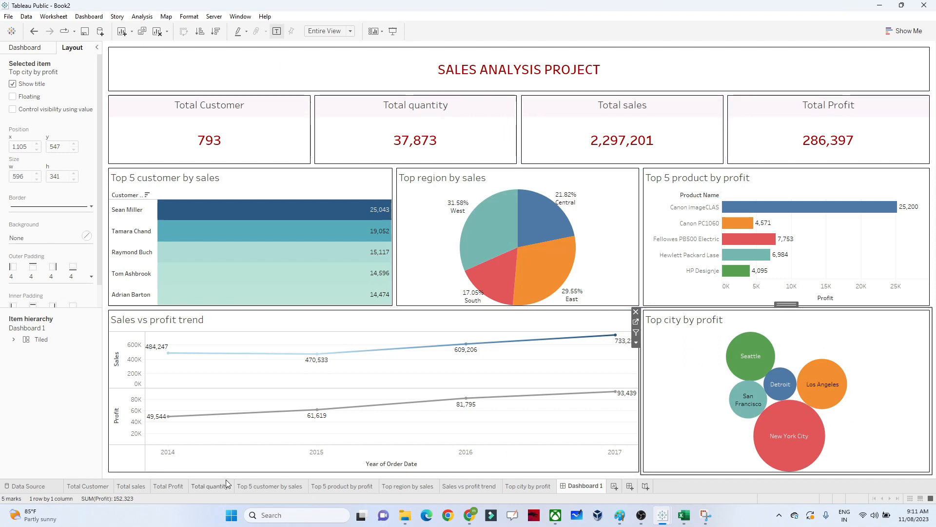
{"action": "left_click_drag", "start_coordinate": [218, 485], "coordinate": [497, 415]}
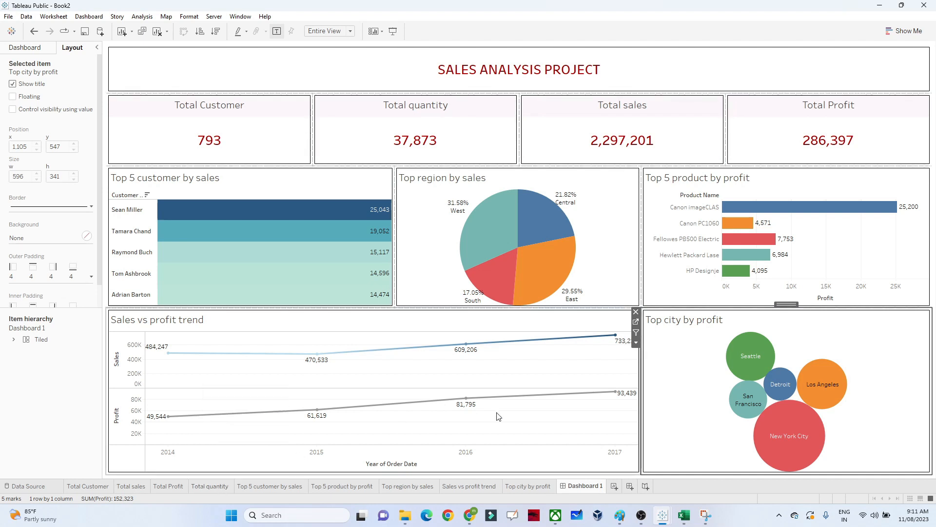